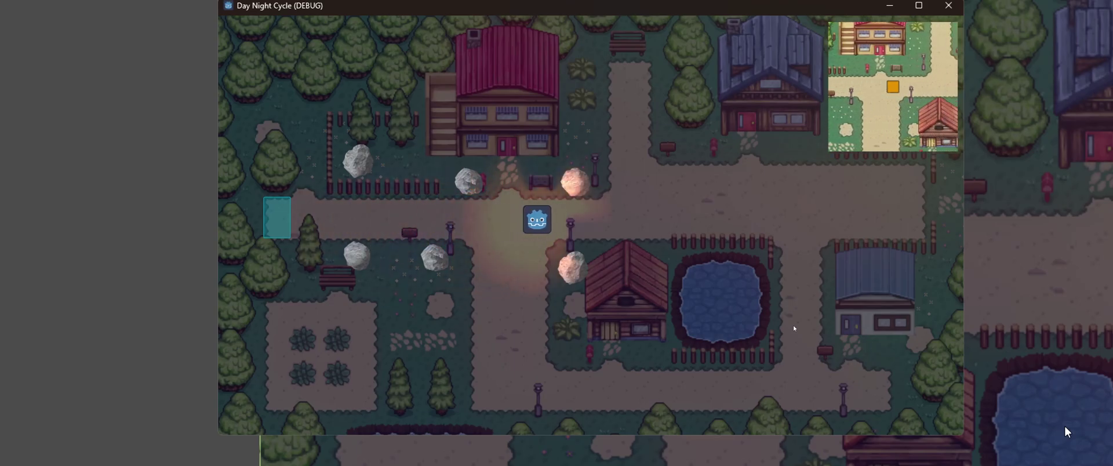
# Walk the player left, down, right and back left through the night town to test its glow
pyautogui.press('Left')
pyautogui.press('Down')
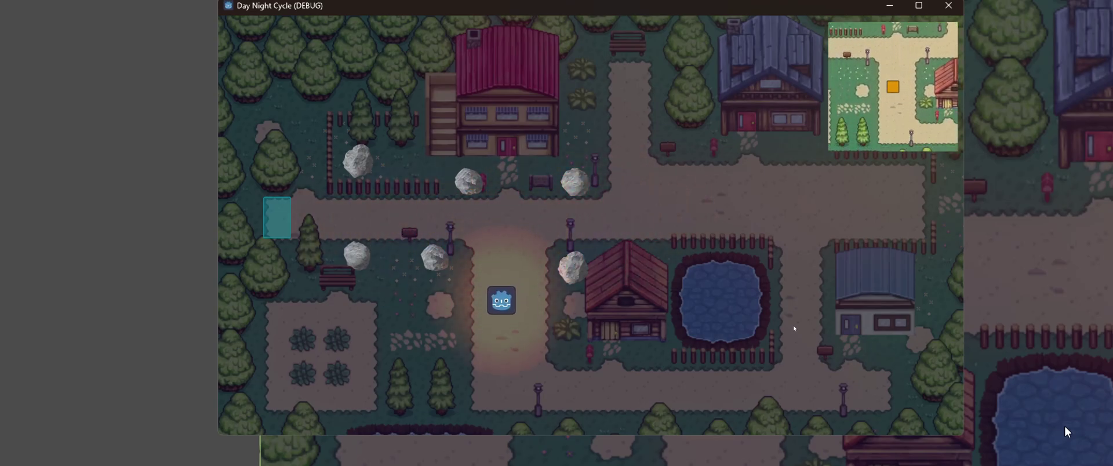
pyautogui.press('Right')
pyautogui.press('Left')
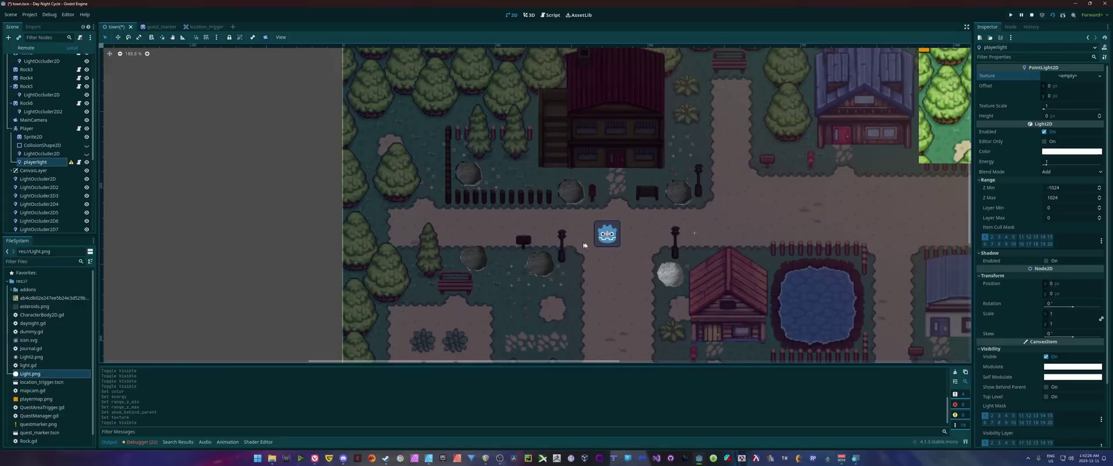
pyautogui.scroll(5, 586, 245)
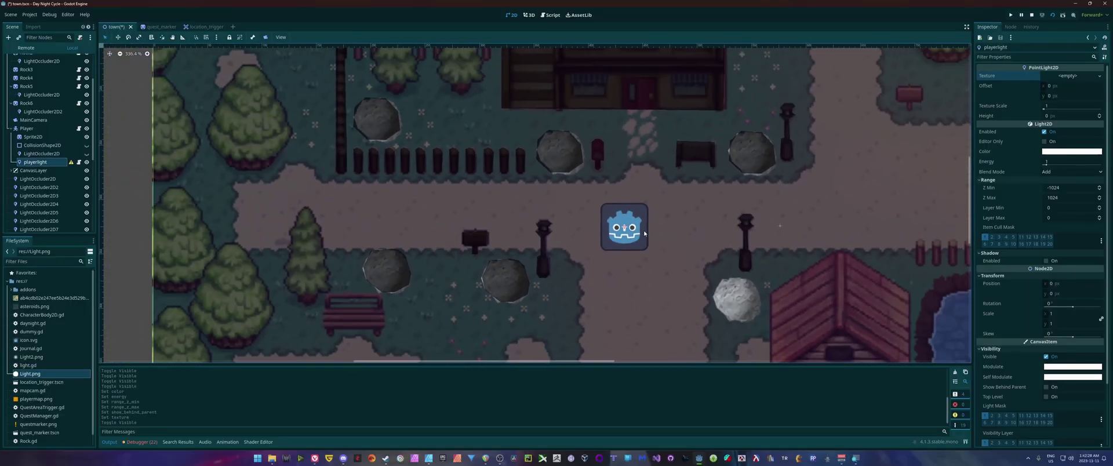
pyautogui.scroll(-5, 644, 233)
pyautogui.scroll(-1, 736, 174)
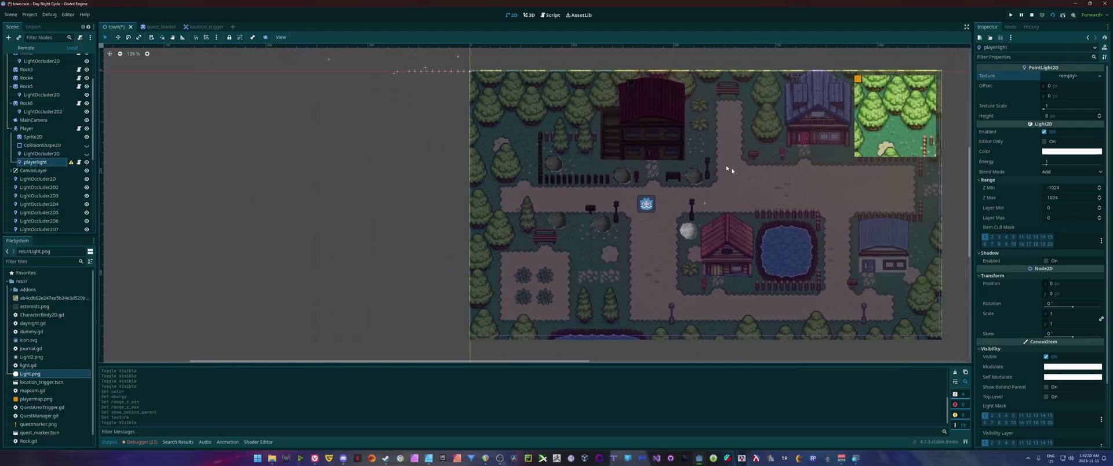
pyautogui.moveTo(735, 173); pyautogui.dragTo(642, 171, button='middle')
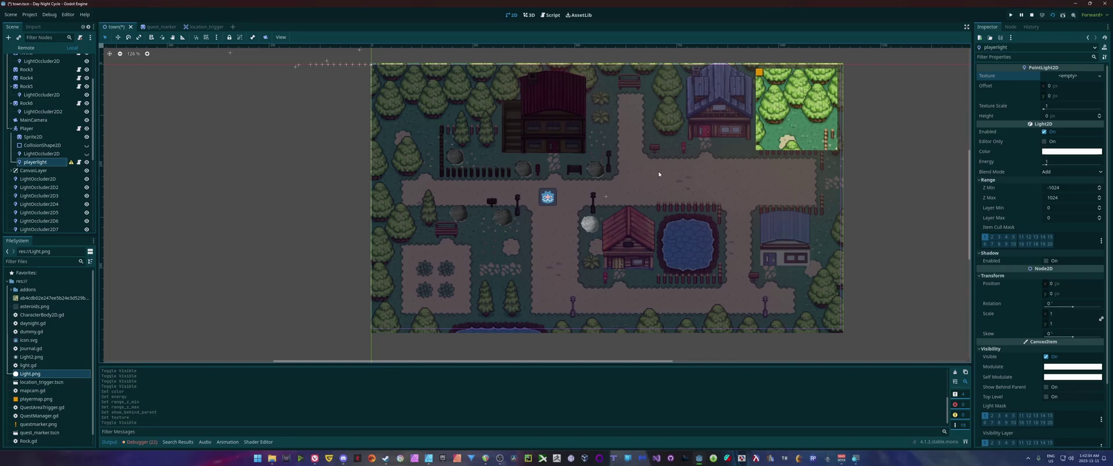
pyautogui.scroll(5, 523, 198)
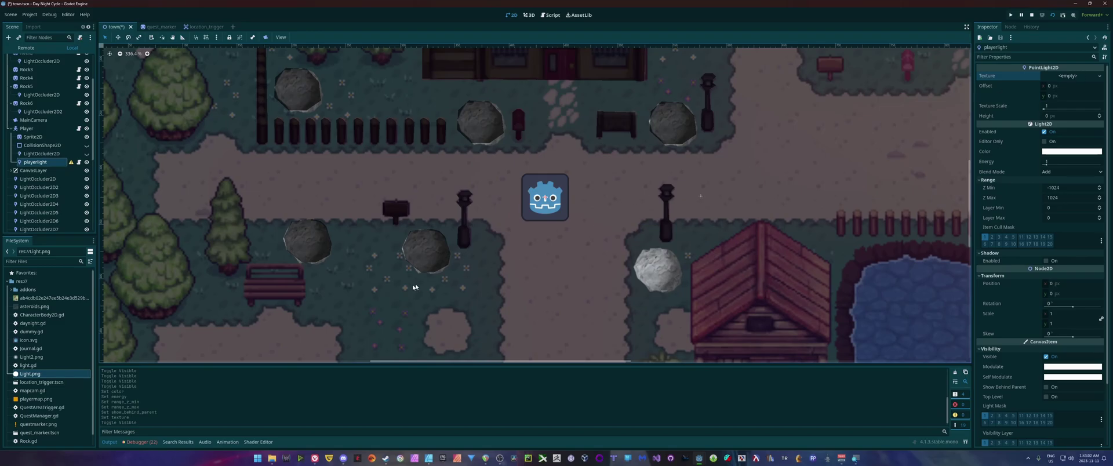
# Drag Light.png onto the playerlight's Texture slot to get a round glow
pyautogui.moveTo(31, 376); pyautogui.dragTo(1063, 76)
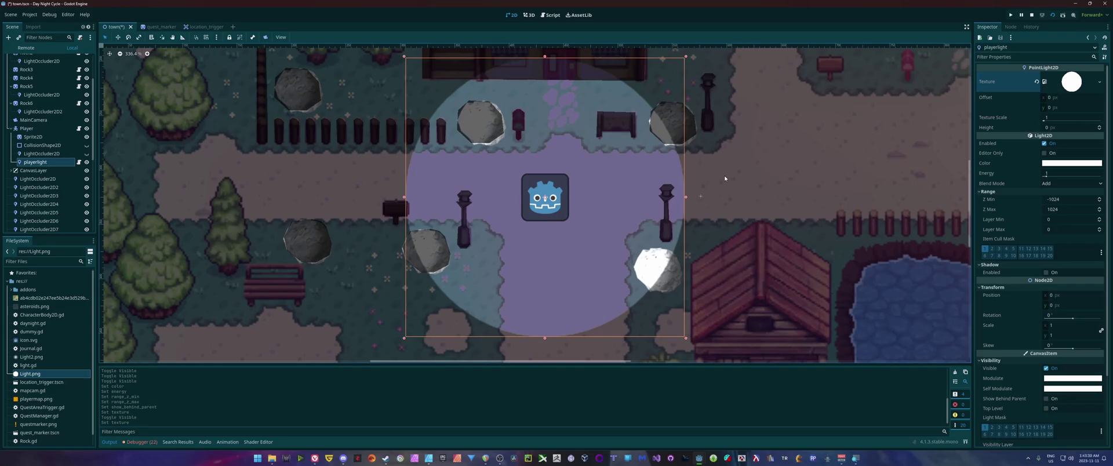
# Save and run the game, walk the player right and left to check the light, then stop it
pyautogui.click(1052, 16)
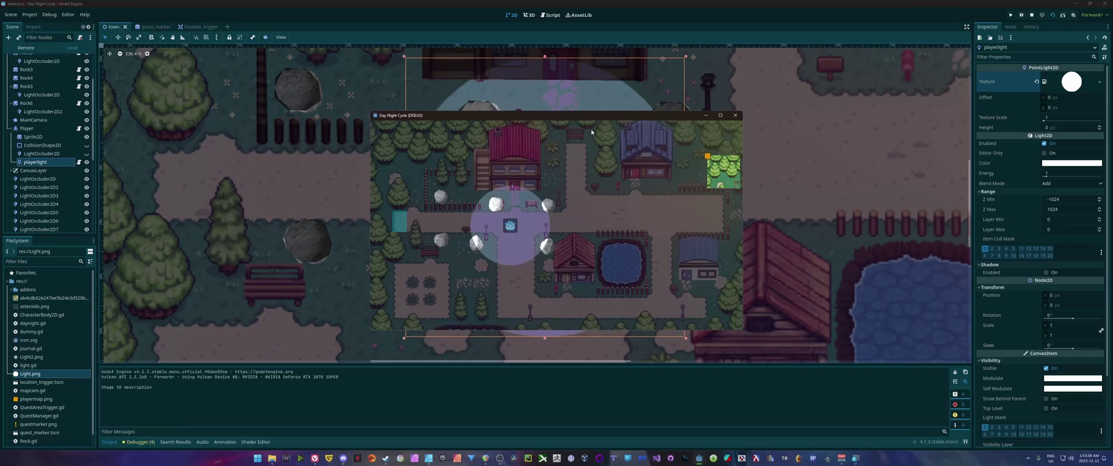
pyautogui.press('Right')
pyautogui.press('Left')
pyautogui.press('Right')
pyautogui.click(735, 115)
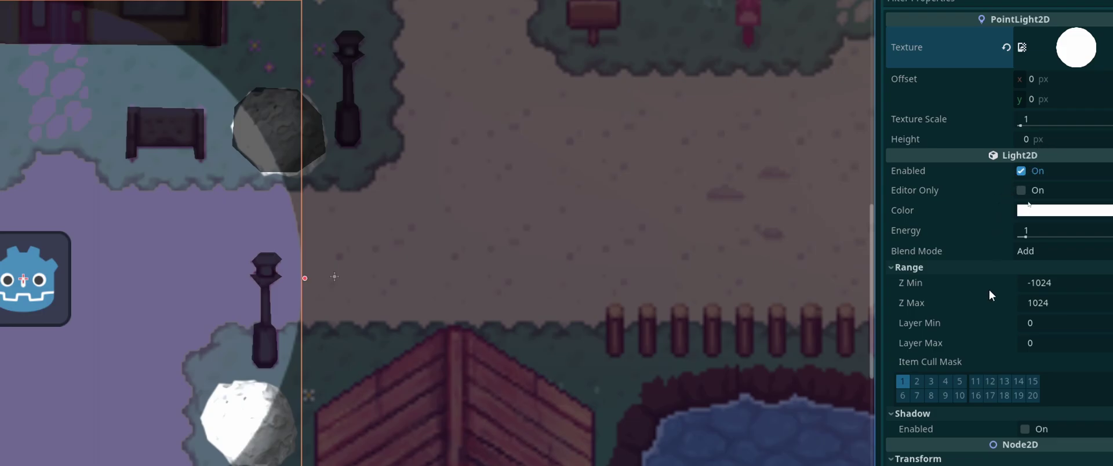
# Set the playerlight Color to orange and its Energy to 4
pyautogui.moveTo(1039, 213)
pyautogui.click(1032, 212)
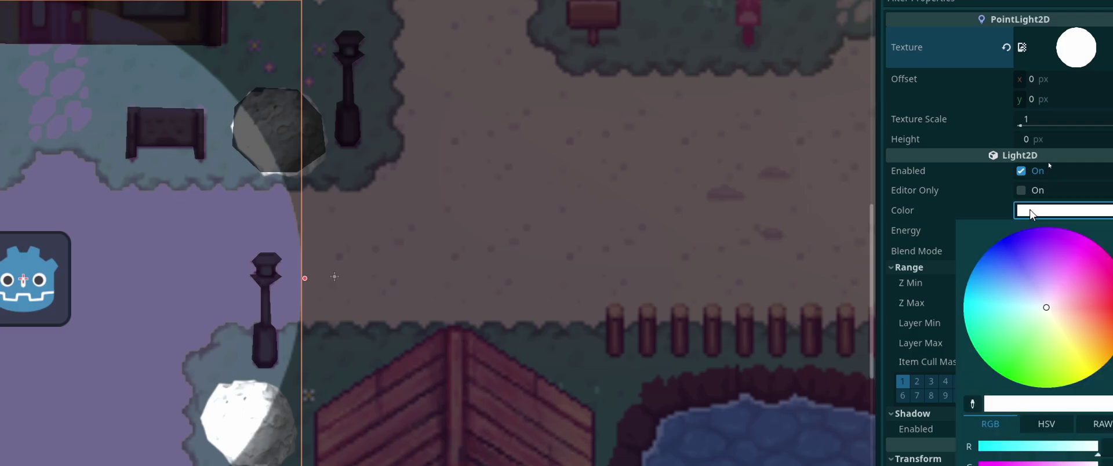
pyautogui.moveTo(1084, 320); pyautogui.dragTo(1100, 342)
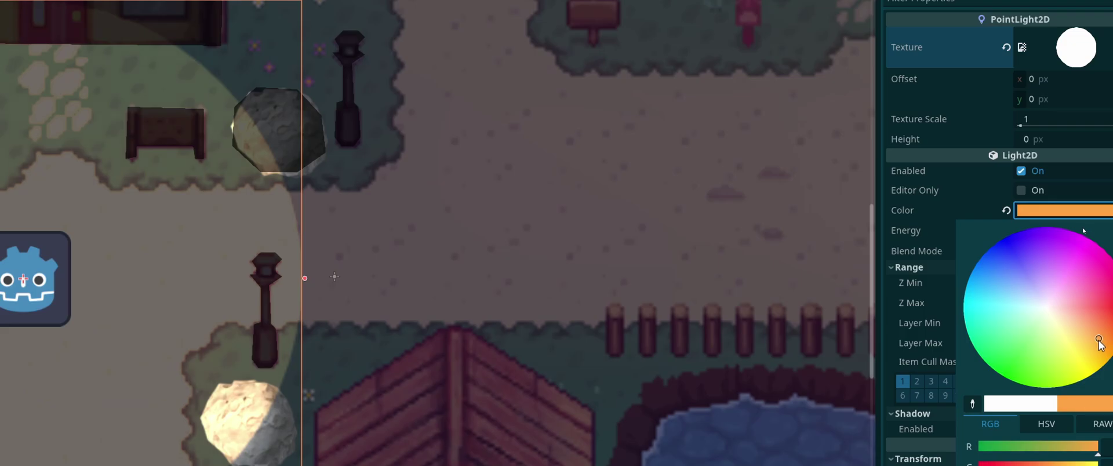
pyautogui.click(958, 206)
pyautogui.click(1027, 233)
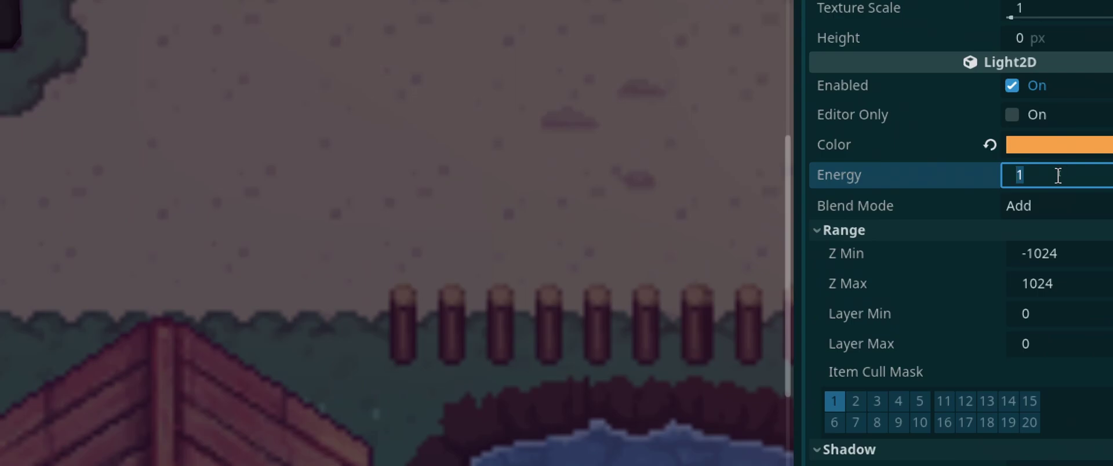
pyautogui.write('4')
pyautogui.press('Return')
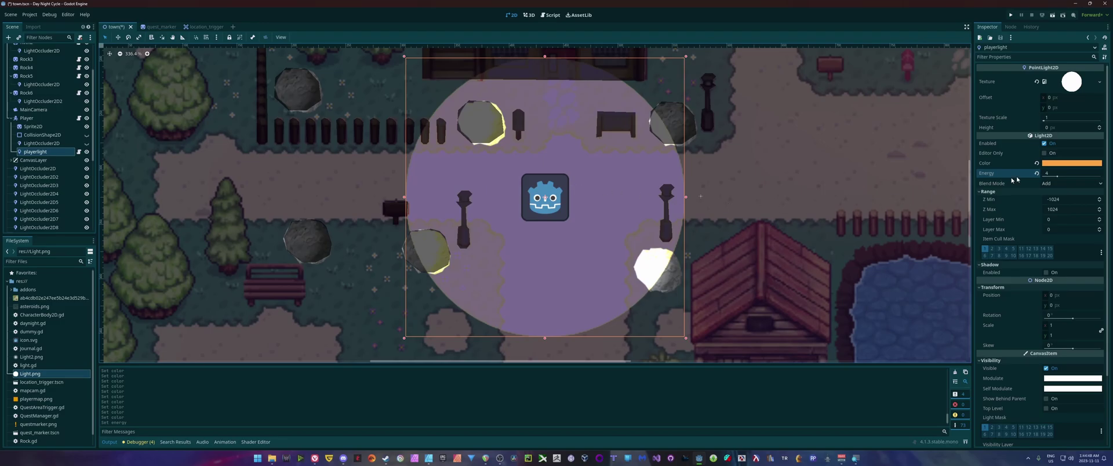
pyautogui.click(1056, 183)
pyautogui.click(1056, 202)
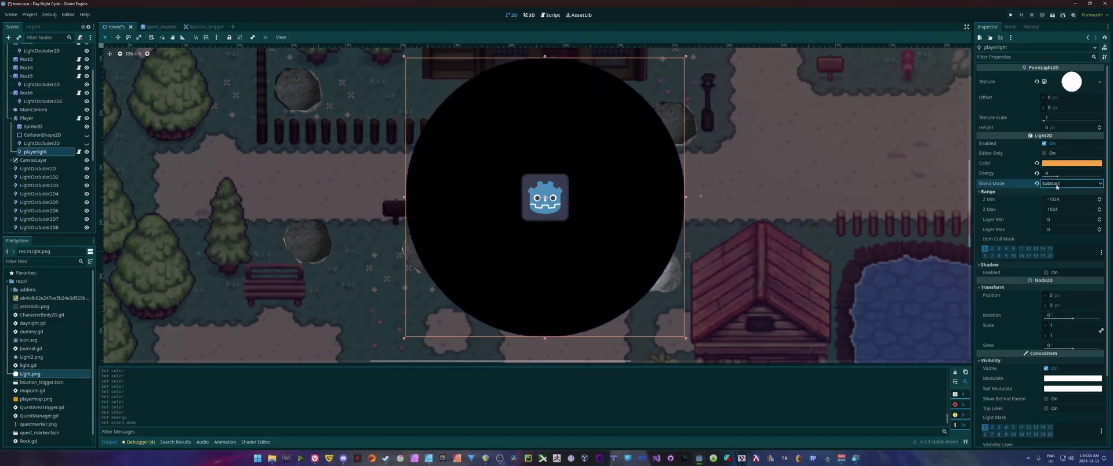
pyautogui.click(1058, 183)
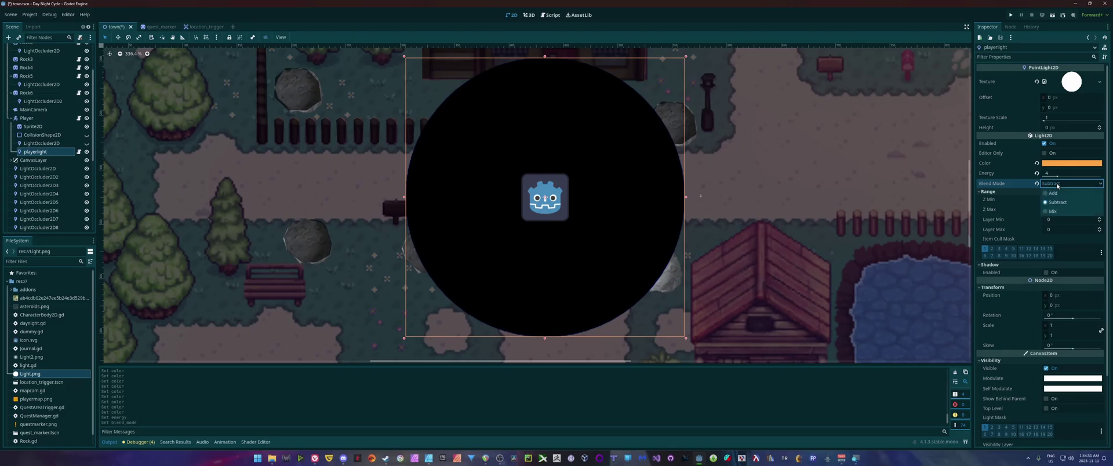
pyautogui.click(1057, 212)
pyautogui.click(1057, 184)
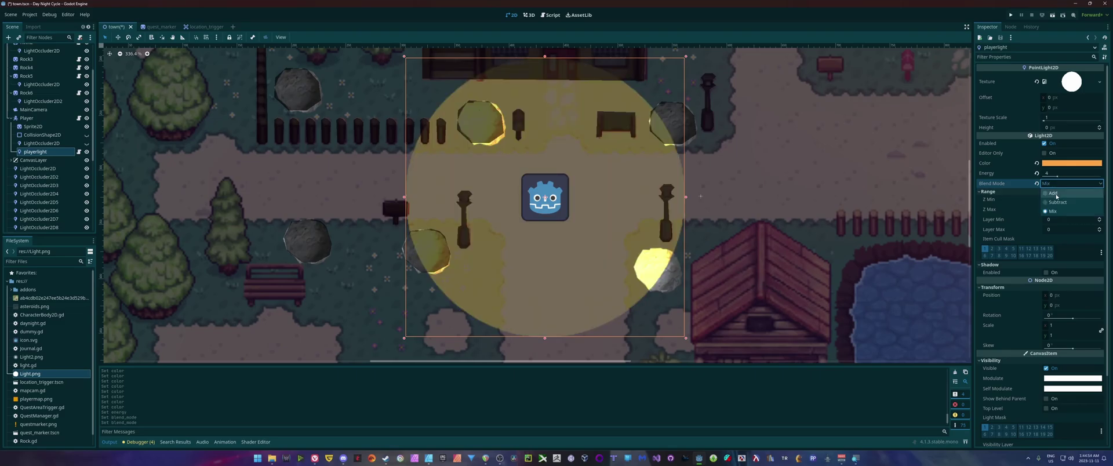
pyautogui.click(1056, 194)
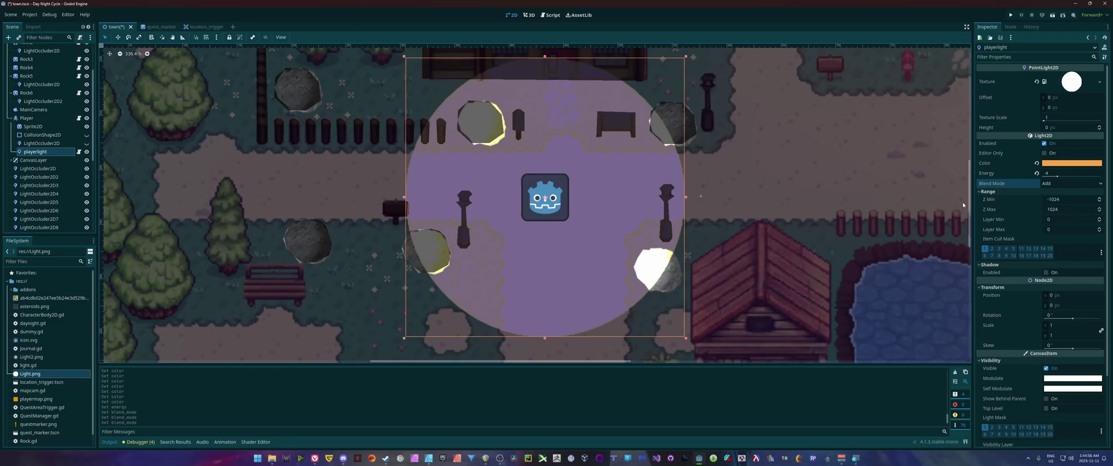
pyautogui.scroll(-2, 986, 223)
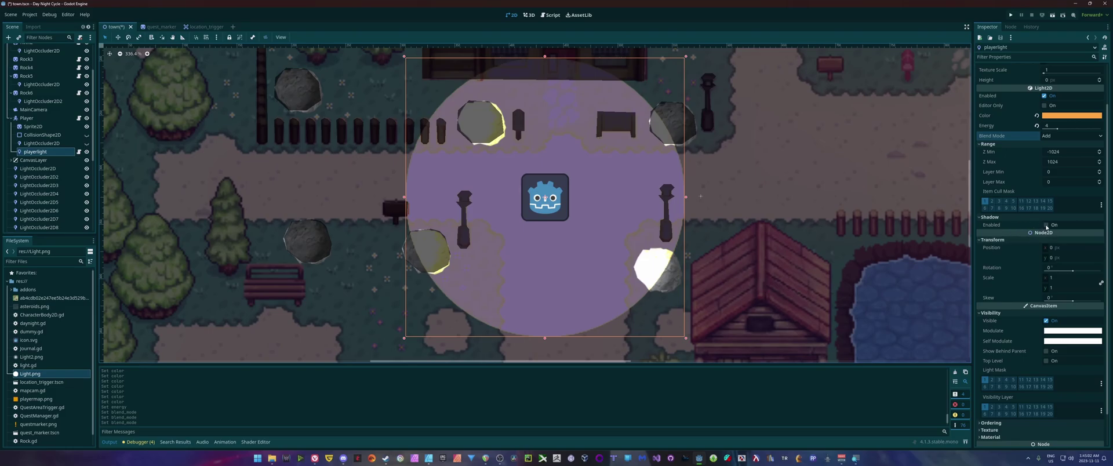
# Tick Shadow Enabled on playerlight so rocks and lamp posts cast shadows
pyautogui.click(1047, 225)
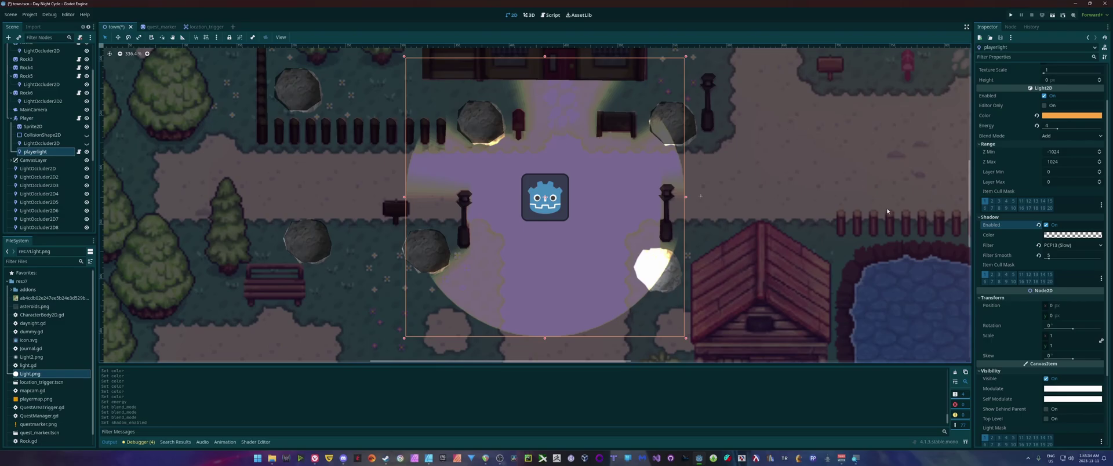
# Set the playerlight shadow colour to near black and its Filter to None (Fast)
pyautogui.click(1059, 237)
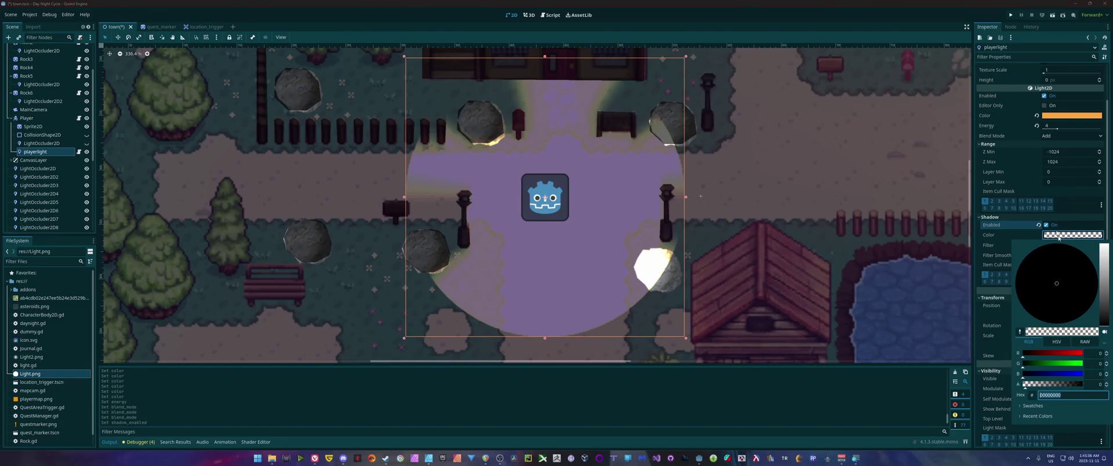
pyautogui.moveTo(1109, 303); pyautogui.dragTo(1110, 247)
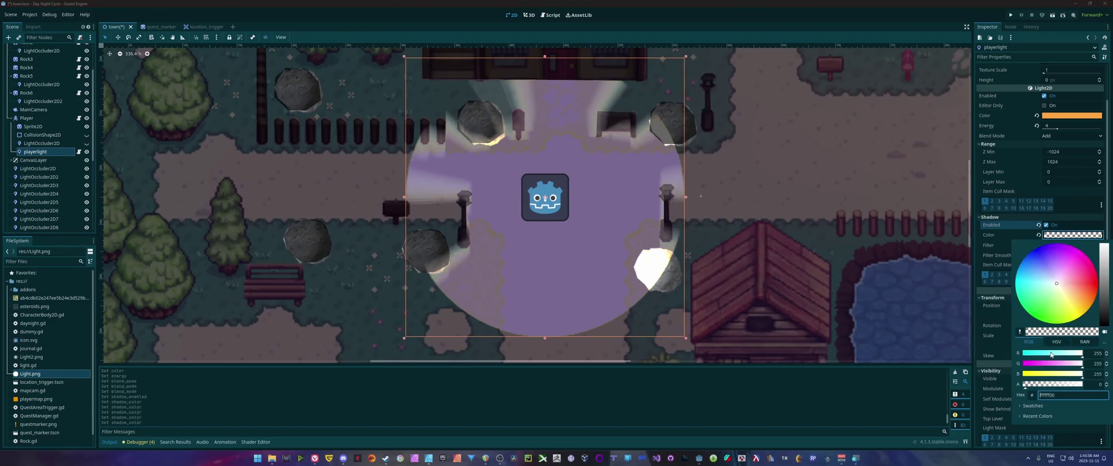
pyautogui.click(1016, 283)
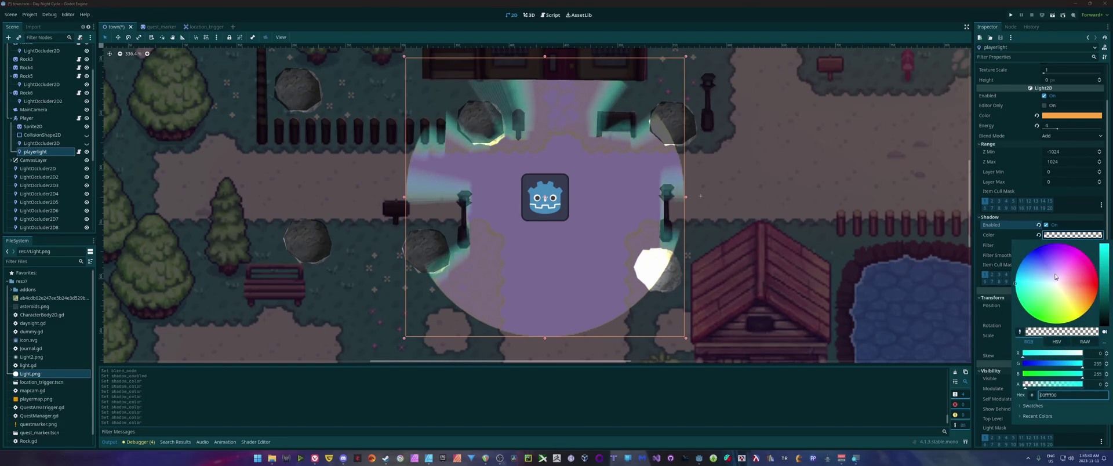
pyautogui.moveTo(1055, 276); pyautogui.dragTo(1036, 313)
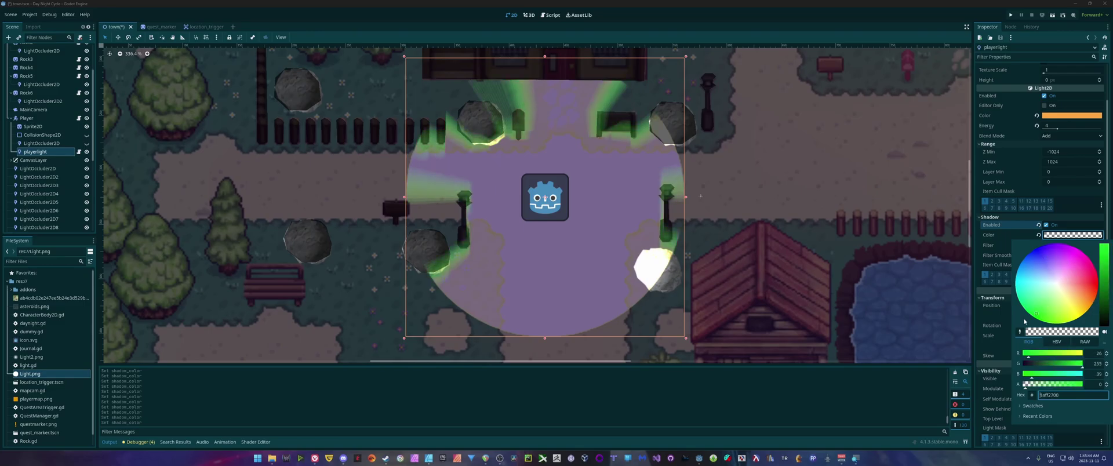
pyautogui.click(1055, 283)
pyautogui.moveTo(1054, 280); pyautogui.dragTo(1052, 276)
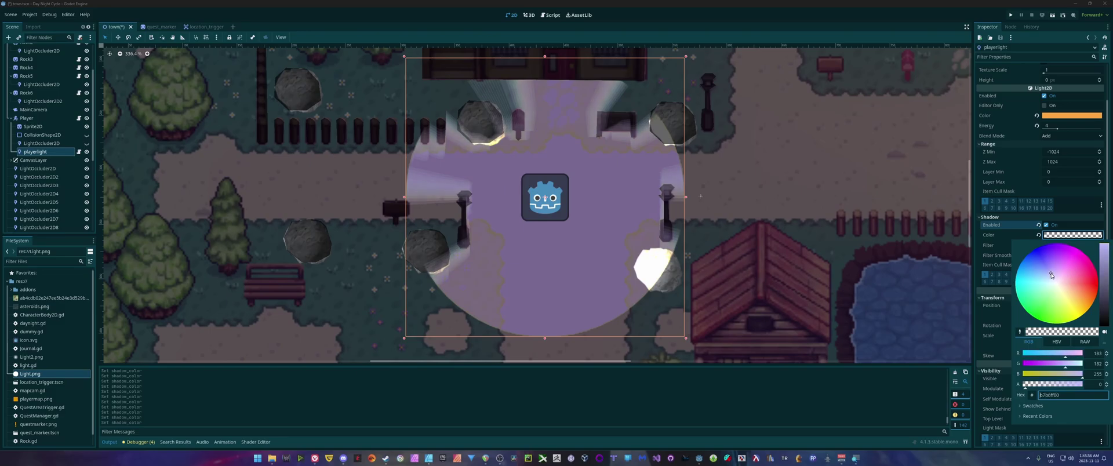
pyautogui.moveTo(1100, 290); pyautogui.dragTo(1111, 312)
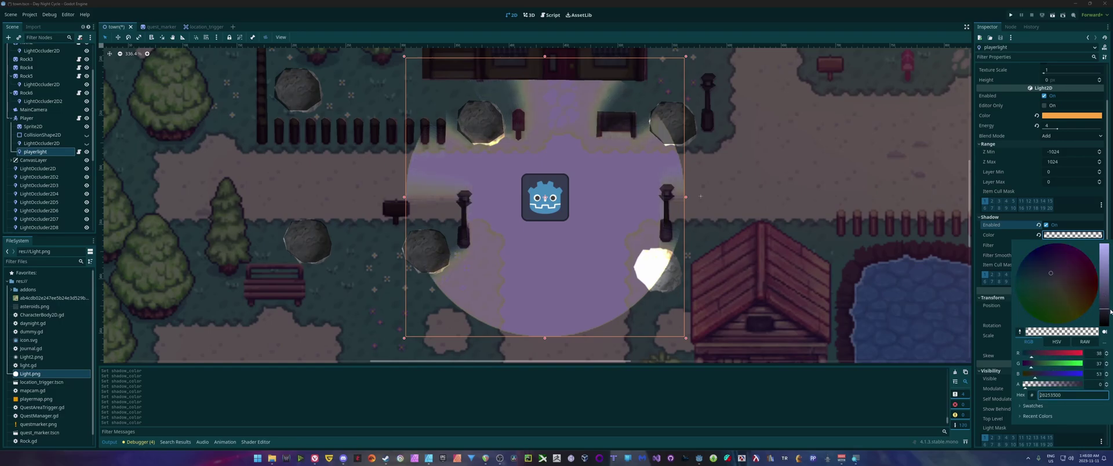
pyautogui.click(996, 245)
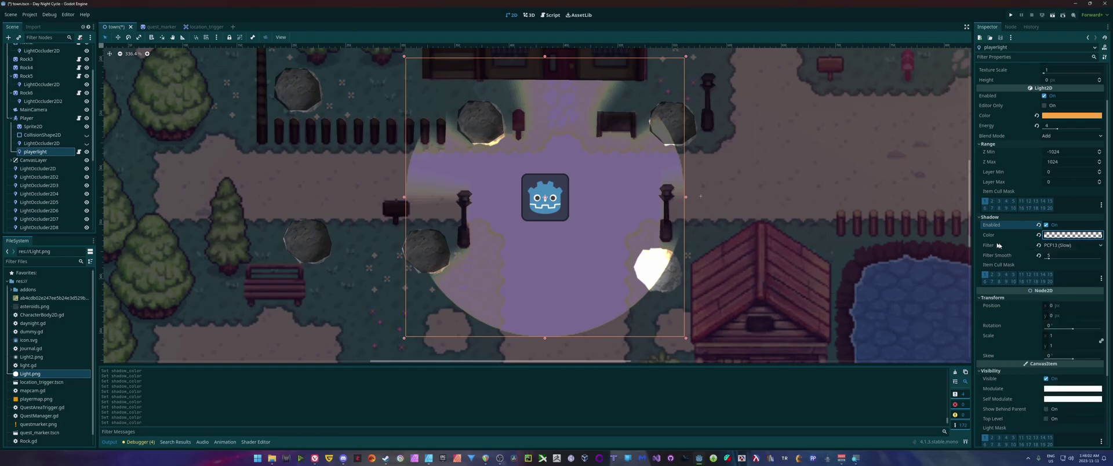
pyautogui.click(1061, 245)
pyautogui.click(1064, 254)
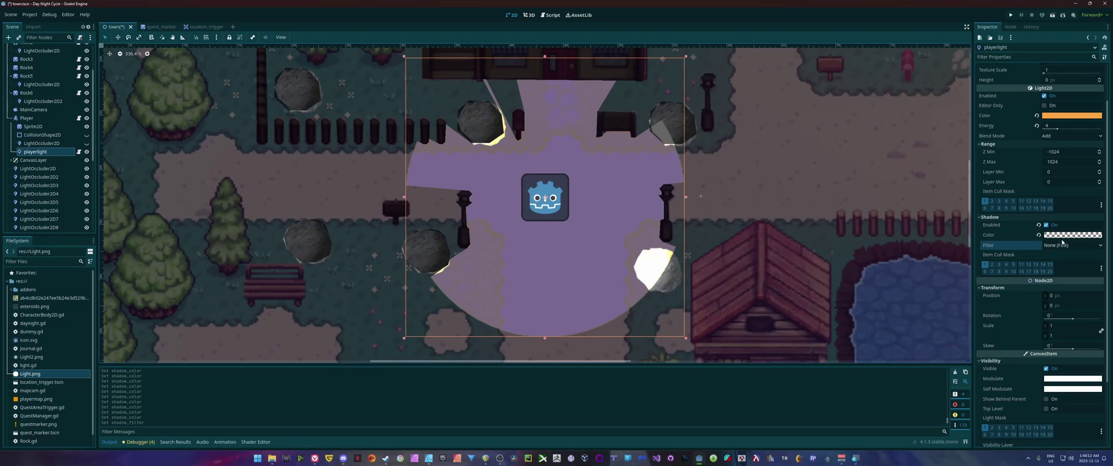
# Tune the shadow colour's value and alpha to a near-black, partly transparent 15111ead
pyautogui.click(1063, 235)
pyautogui.moveTo(1105, 311)
pyautogui.mouseDown()
pyautogui.moveTo(1108, 298)
pyautogui.moveTo(1106, 312)
pyautogui.mouseUp()
pyautogui.moveTo(1036, 384); pyautogui.dragTo(1065, 378)
pyautogui.moveTo(1106, 312); pyautogui.dragTo(1106, 317)
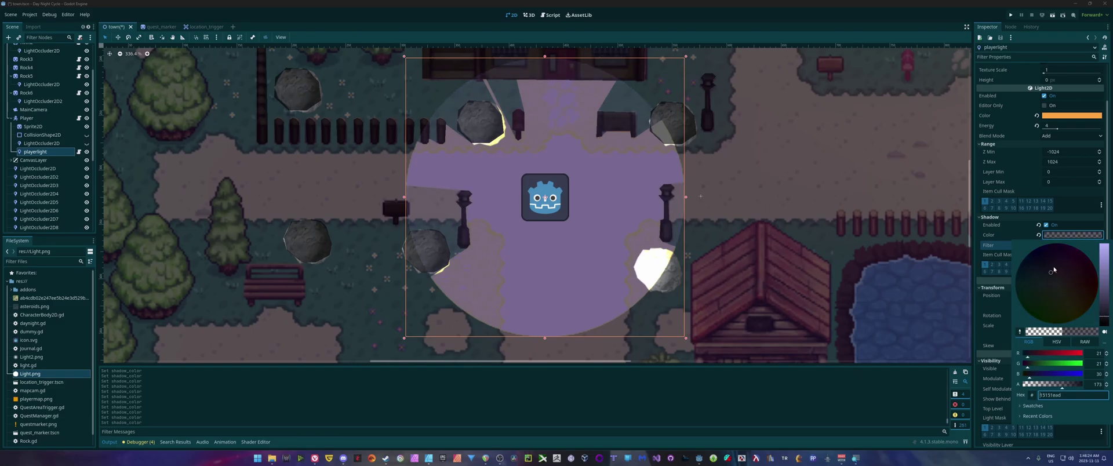
pyautogui.moveTo(1054, 270); pyautogui.dragTo(1054, 269)
# Change the playerlight Shadow Filter to PCF13 (Slow)
pyautogui.click(998, 231)
pyautogui.click(1064, 247)
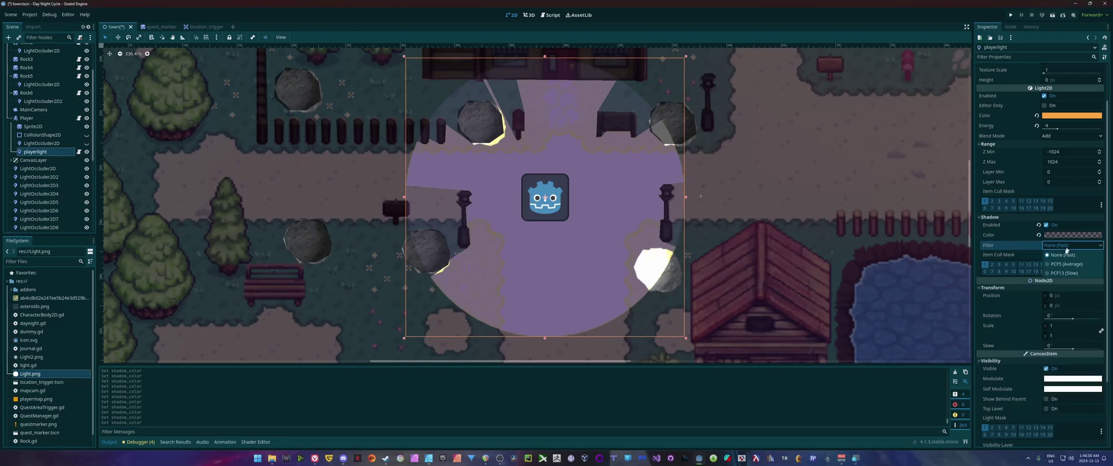
pyautogui.press('Escape')
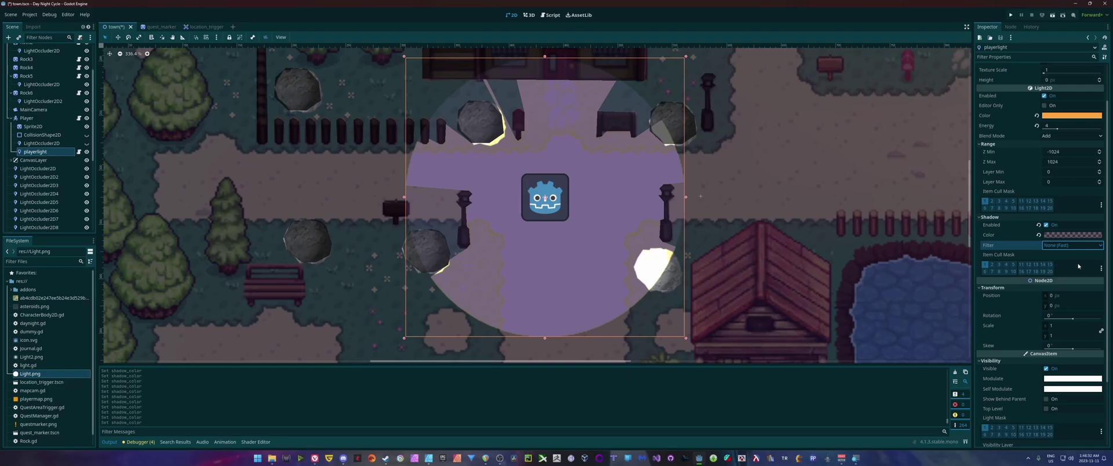
pyautogui.click(1065, 246)
pyautogui.click(1064, 264)
pyautogui.click(1065, 246)
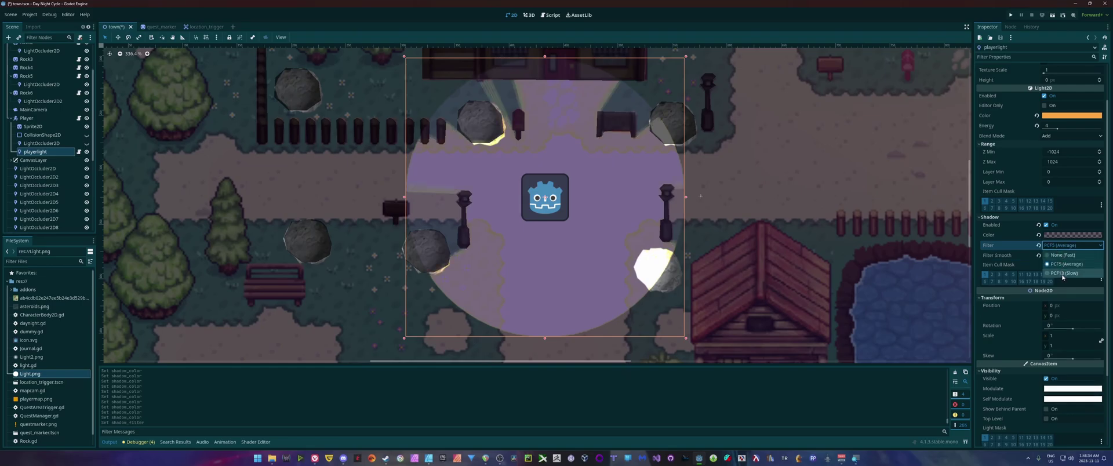
pyautogui.click(1063, 275)
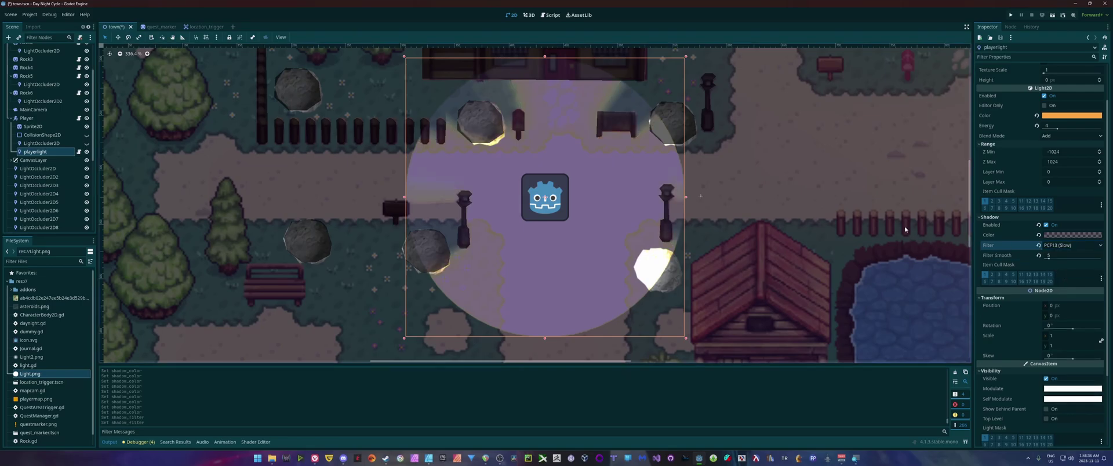
# Set the shadow Filter Smooth value to 5
pyautogui.moveTo(1069, 253); pyautogui.dragTo(1038, 254)
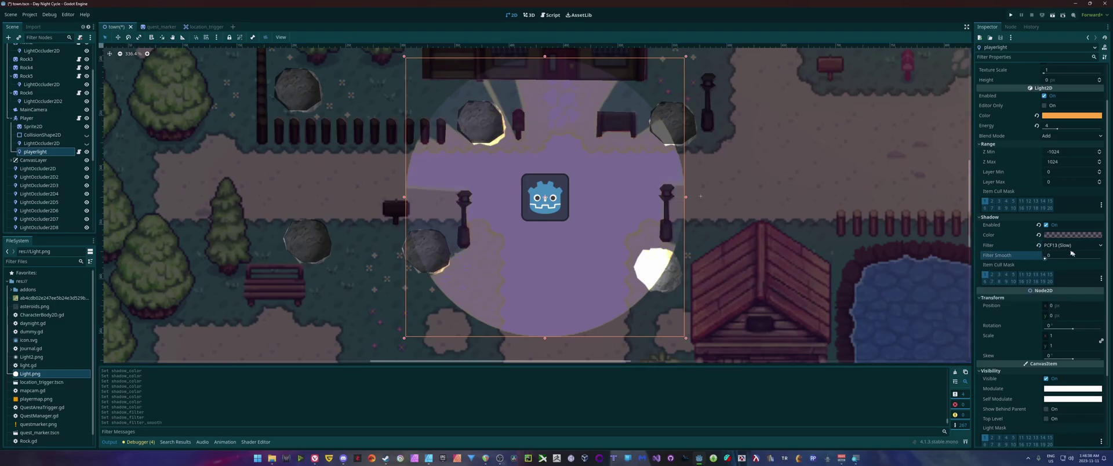
pyautogui.click(1059, 257)
pyautogui.write('5')
pyautogui.press('Return')
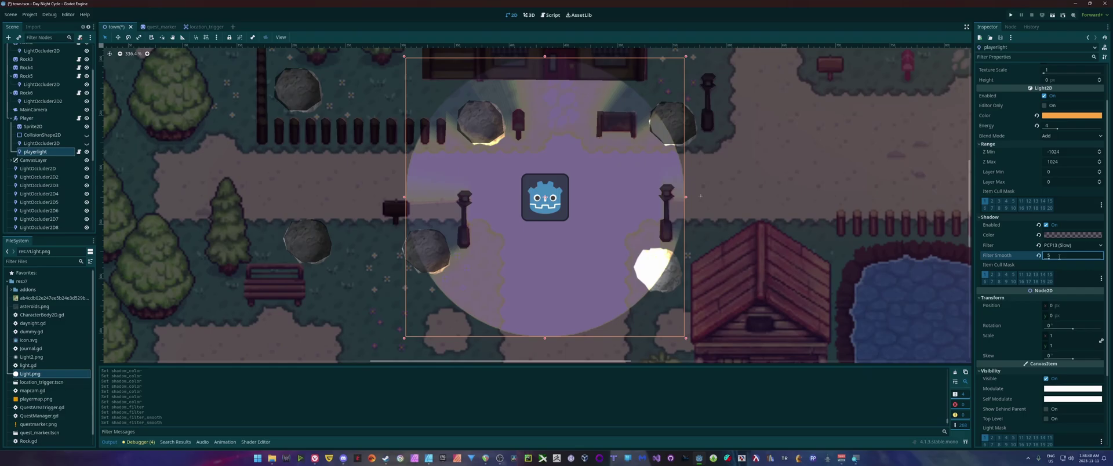
pyautogui.click(997, 319)
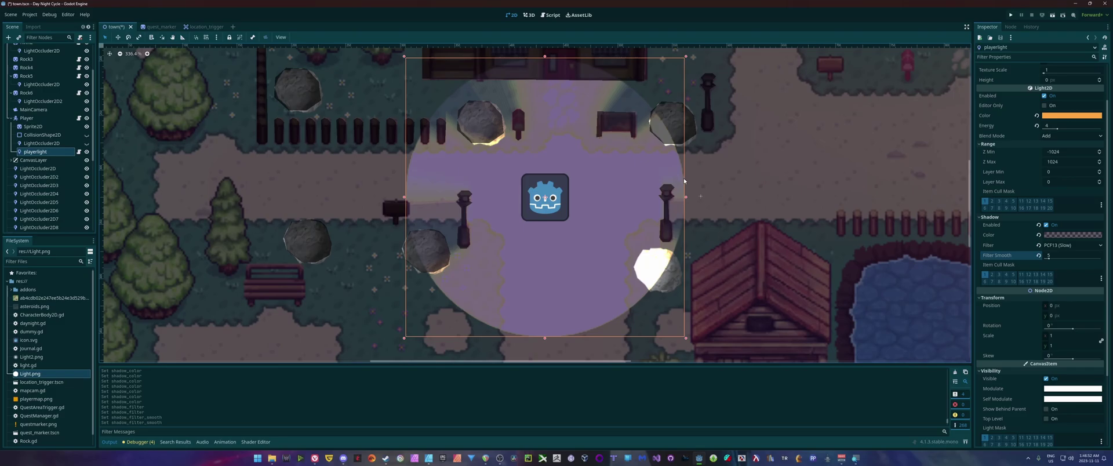
# Save and run the town scene, walking the player in all directions to inspect the soft shadows
pyautogui.click(1052, 16)
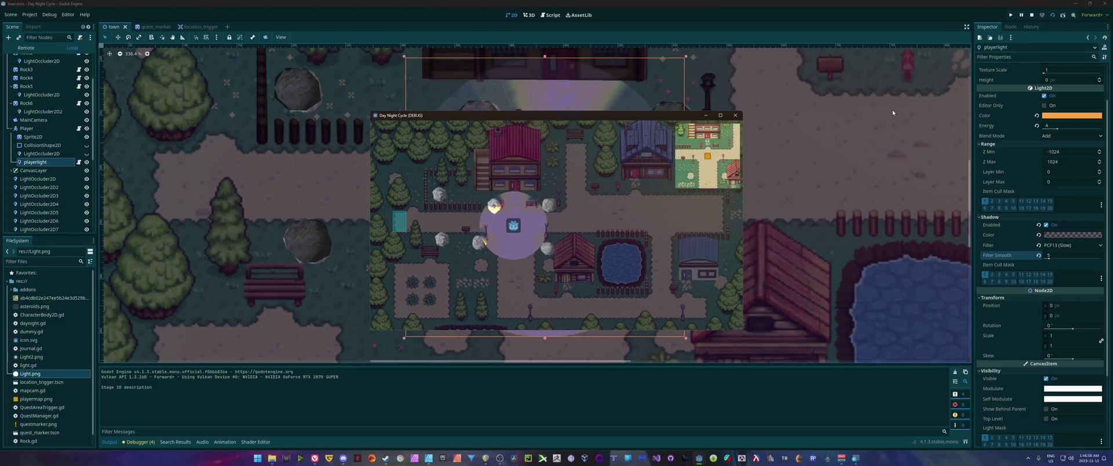
pyautogui.press('Right')
pyautogui.press('Left')
pyautogui.press('Right')
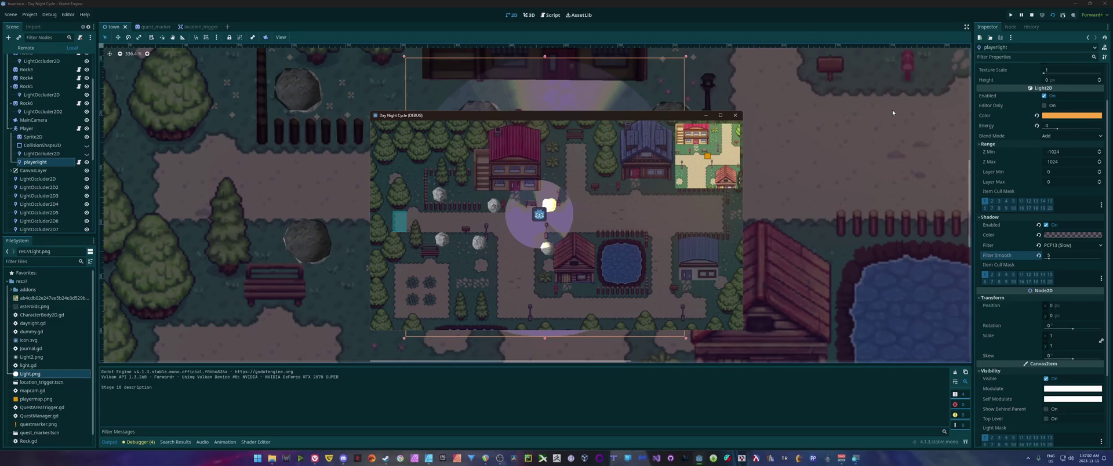
pyautogui.press('Left')
pyautogui.press('Left')
pyautogui.press('Up')
pyautogui.press('Right')
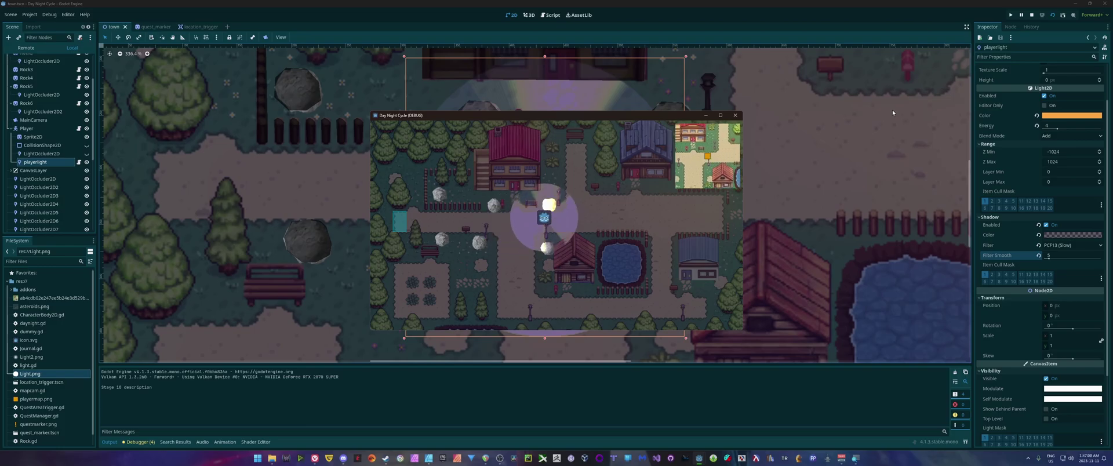
pyautogui.press('Down')
pyautogui.press('Left')
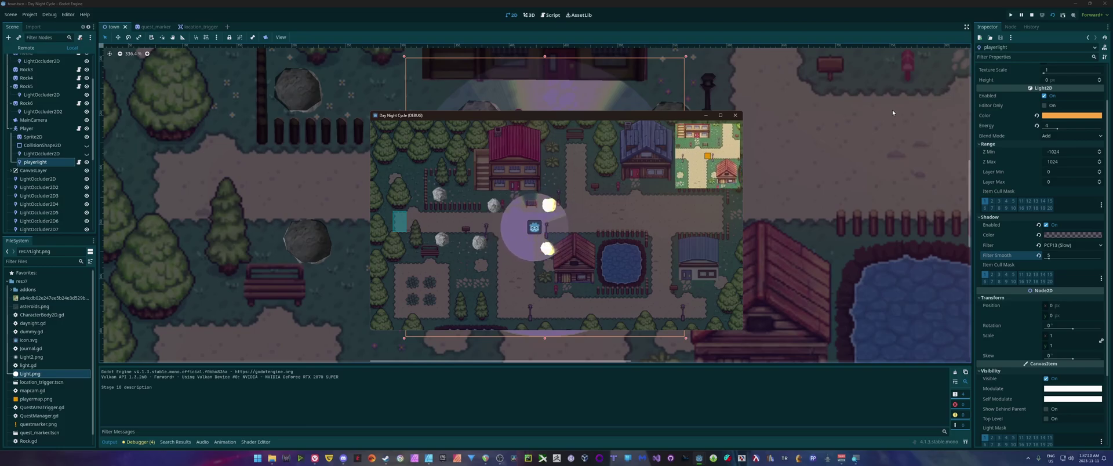
pyautogui.press('Left')
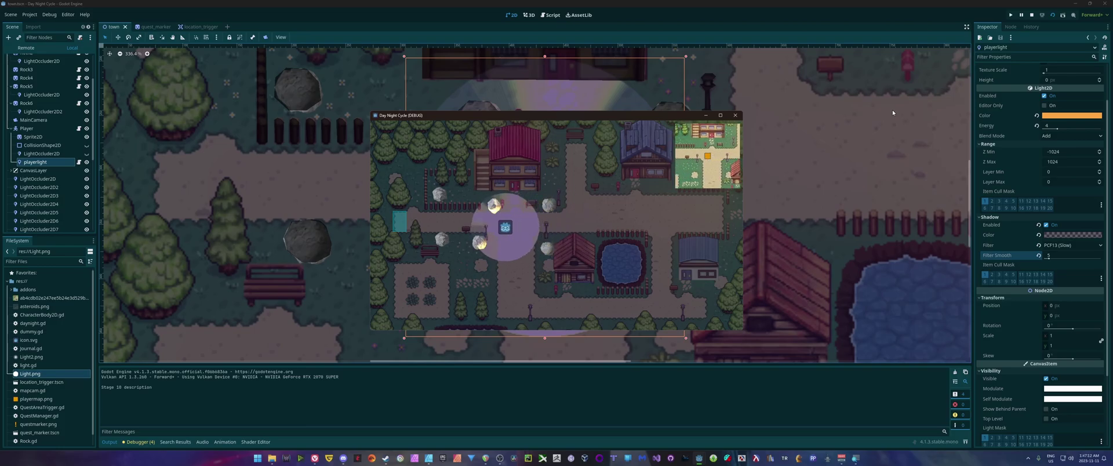
pyautogui.press('Right')
pyautogui.press('Down')
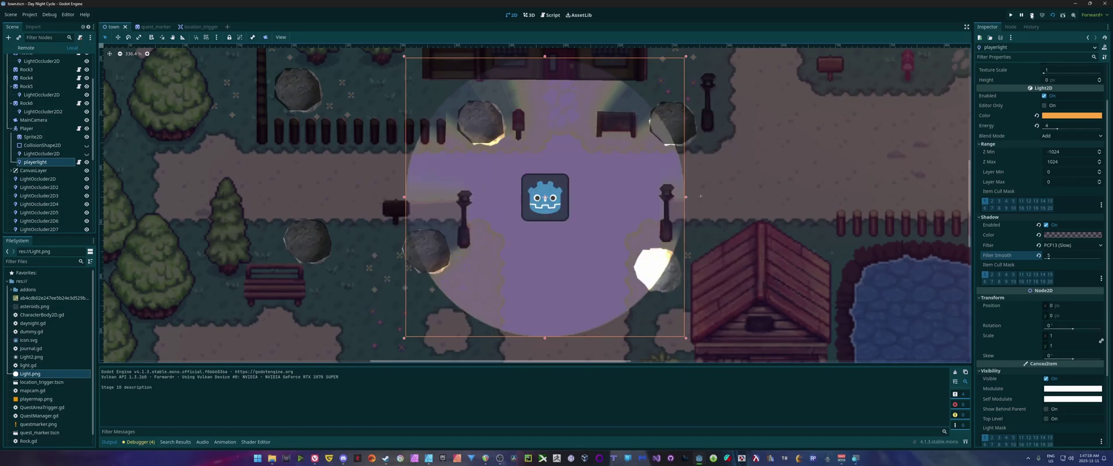
# Stop the game, swap the light texture to Light2.png and set Energy back to 4
pyautogui.click(1029, 15)
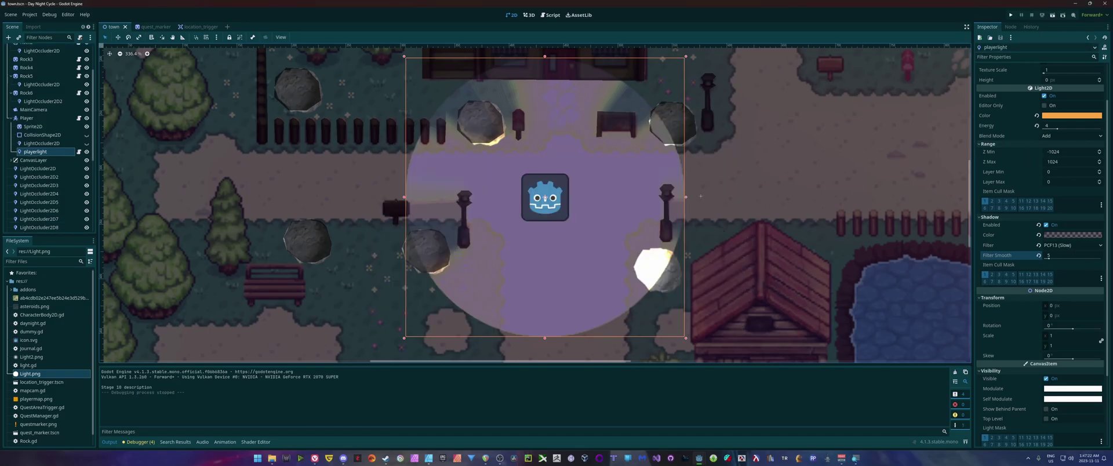
pyautogui.moveTo(31, 357); pyautogui.dragTo(600, 198)
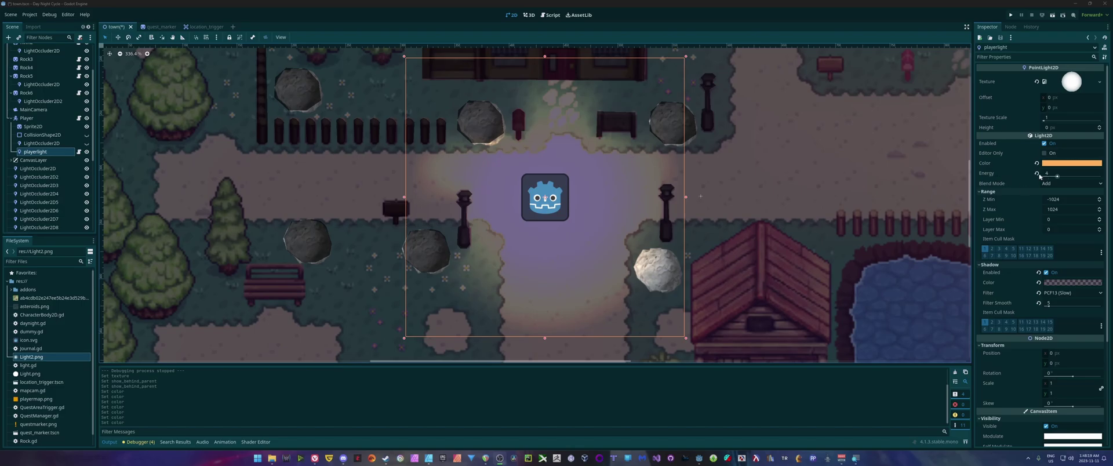
pyautogui.click(1037, 174)
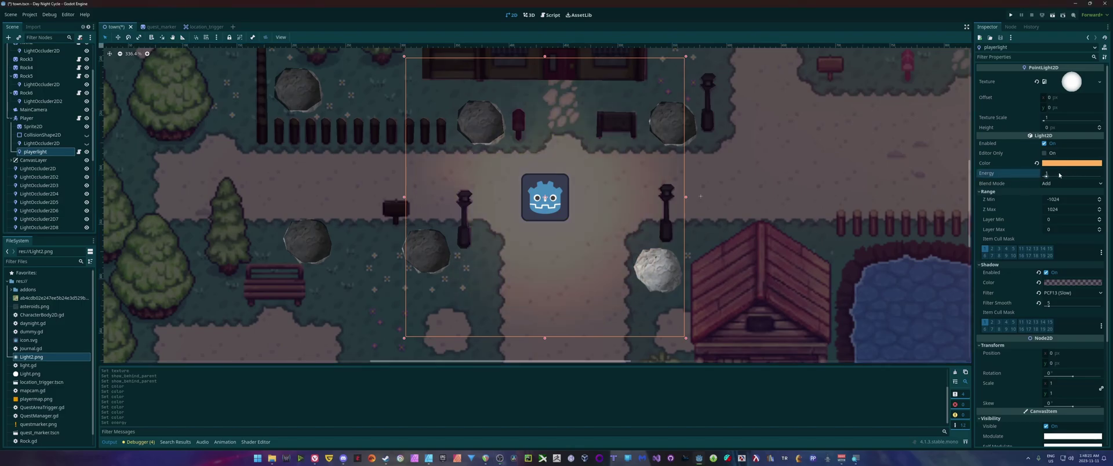
pyautogui.click(1075, 171)
pyautogui.write('4')
pyautogui.press('Return')
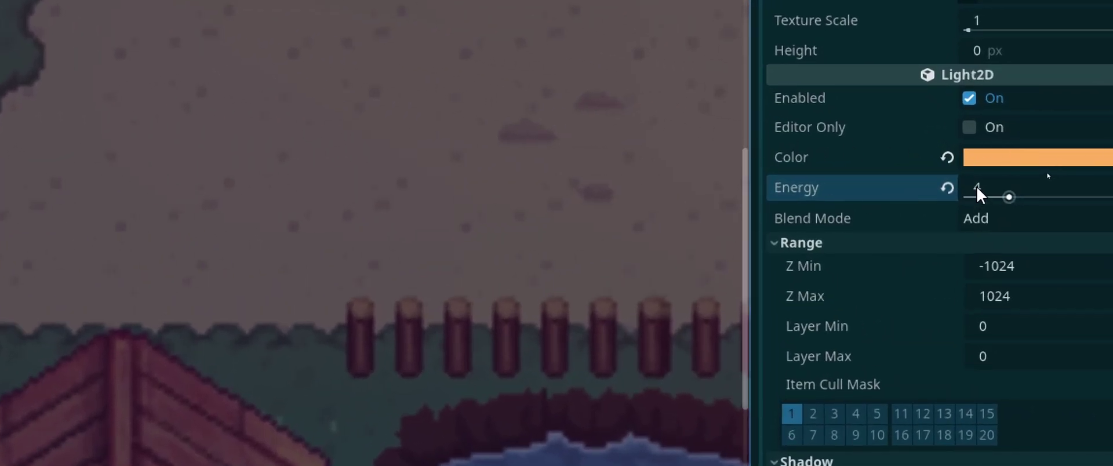
# Shift the player light's Color toward a deeper red-orange in the Inspector colour picker
pyautogui.click(997, 159)
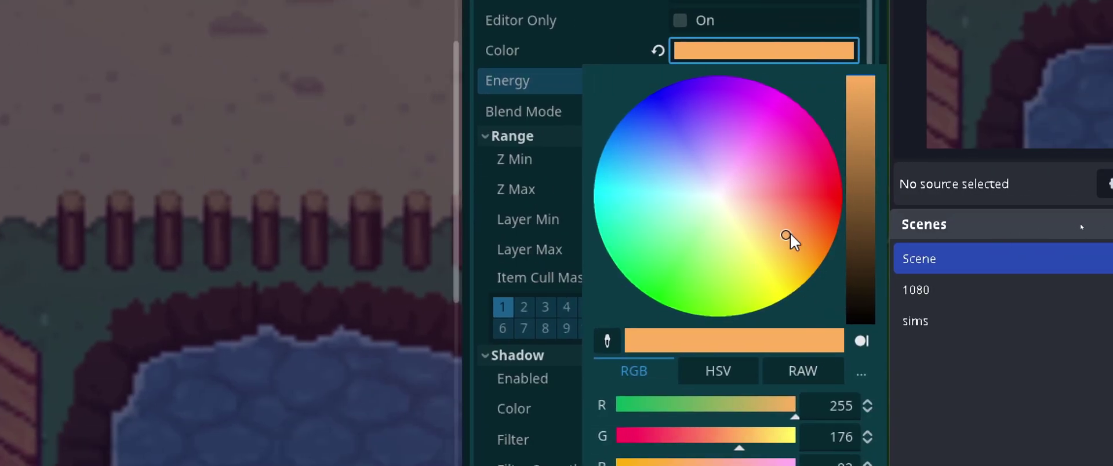
pyautogui.moveTo(786, 235); pyautogui.dragTo(816, 251)
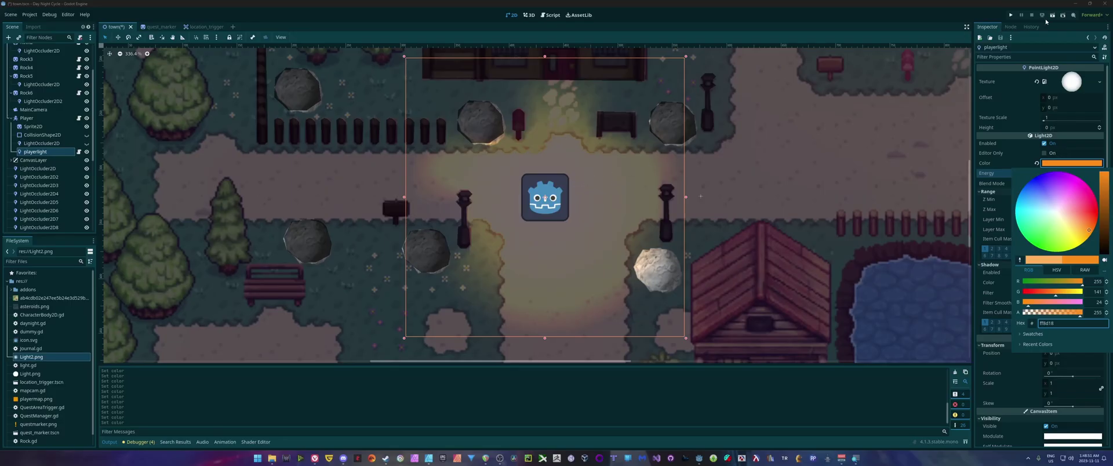
pyautogui.click(1054, 18)
# Save and run the town scene, walking the player left, up and right along the road
pyautogui.click(1054, 17)
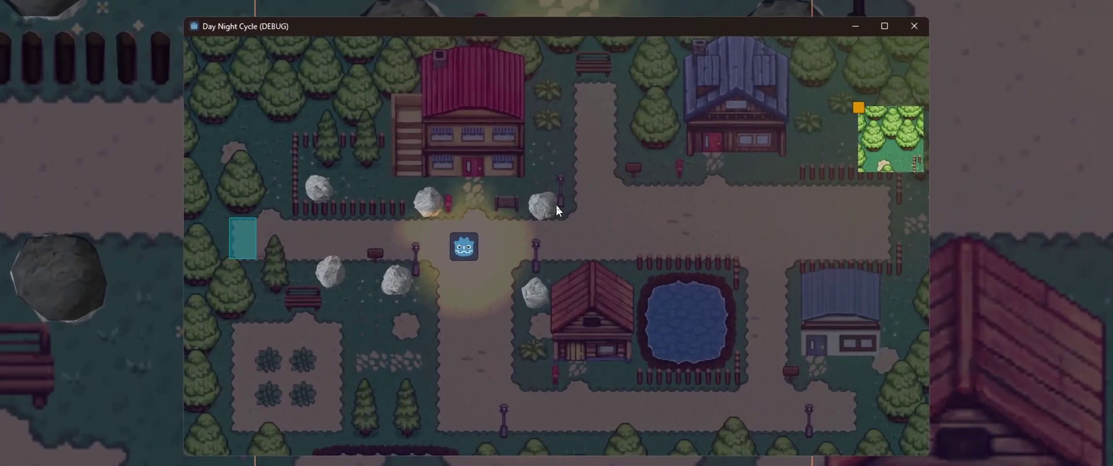
pyautogui.press('Left')
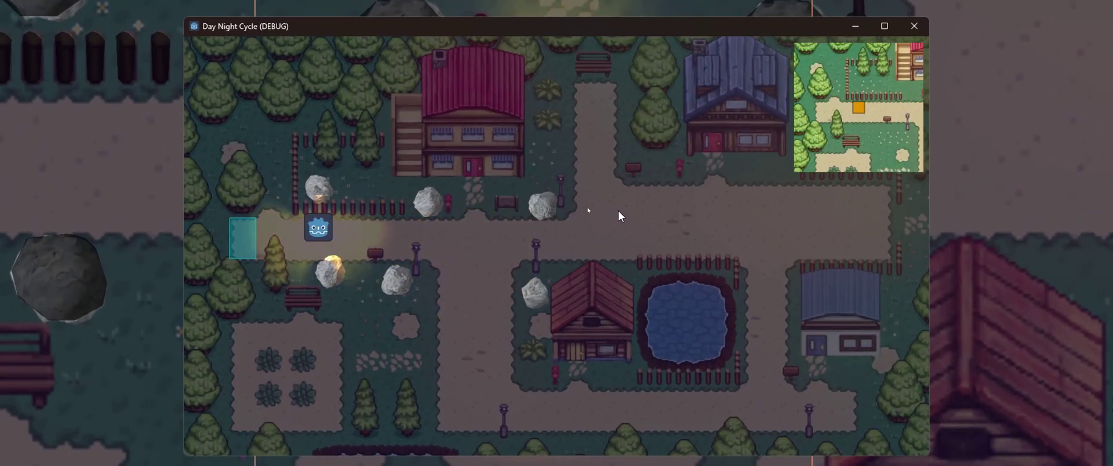
pyautogui.press('Up')
pyautogui.press('Right')
pyautogui.press('Right')
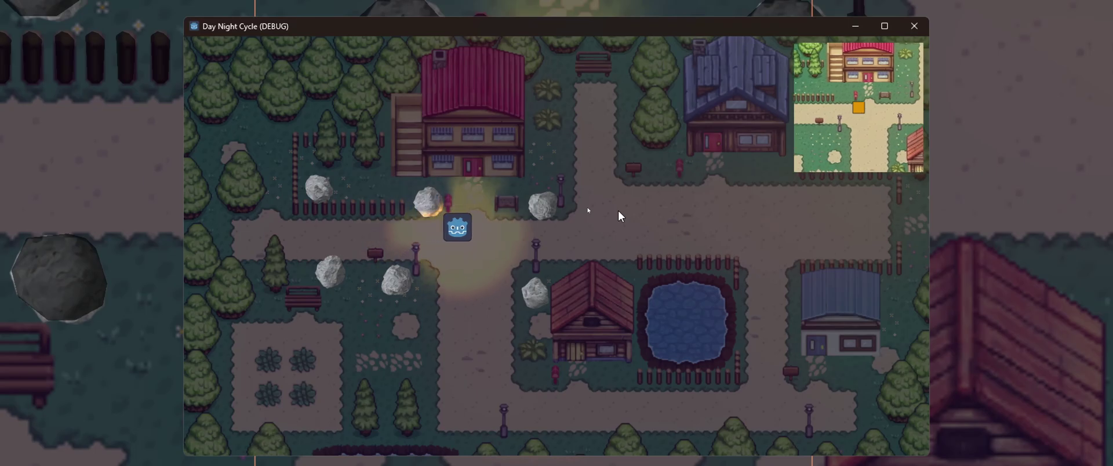
pyautogui.press('Right')
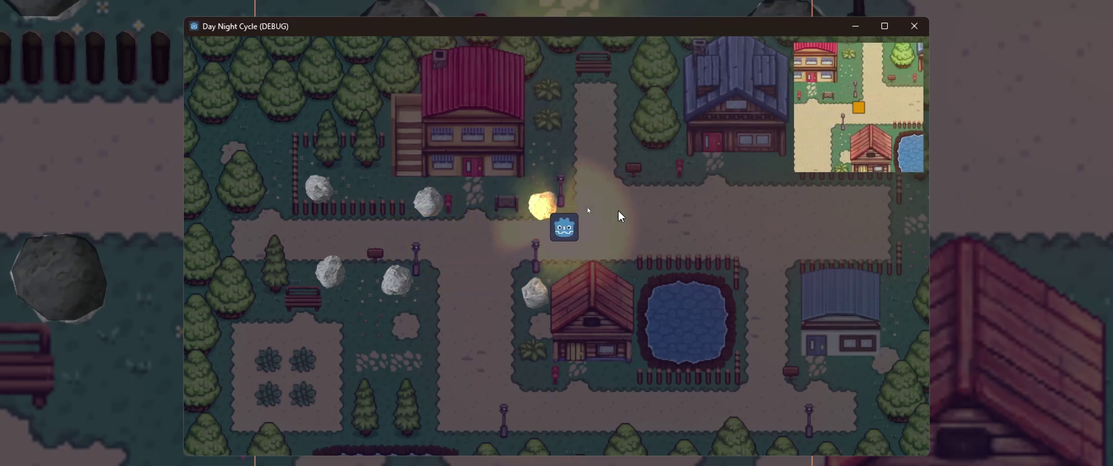
pyautogui.press('Down')
pyautogui.press('Left')
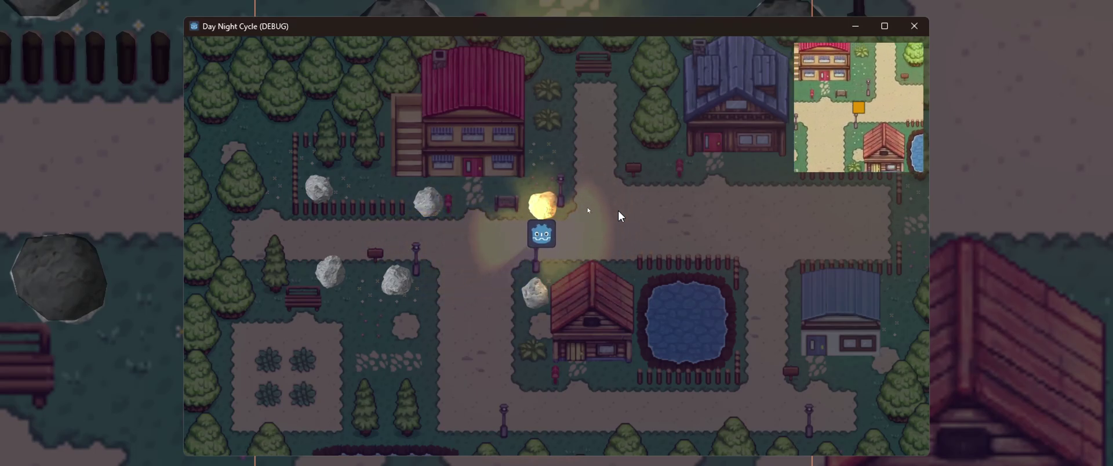
# Keep walking the player up, down, left and right around town to view the orange light
pyautogui.press('Up')
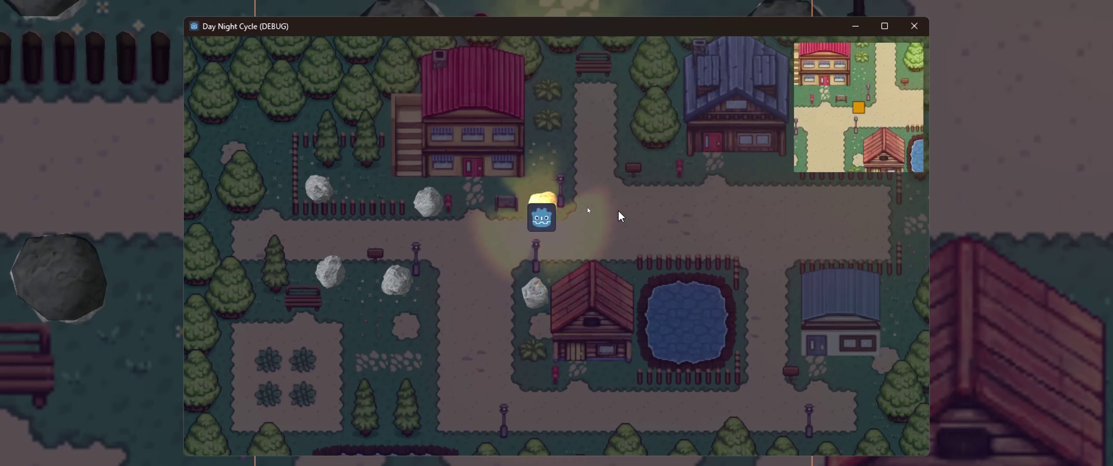
pyautogui.press('Left')
pyautogui.press('Down')
pyautogui.press('Down')
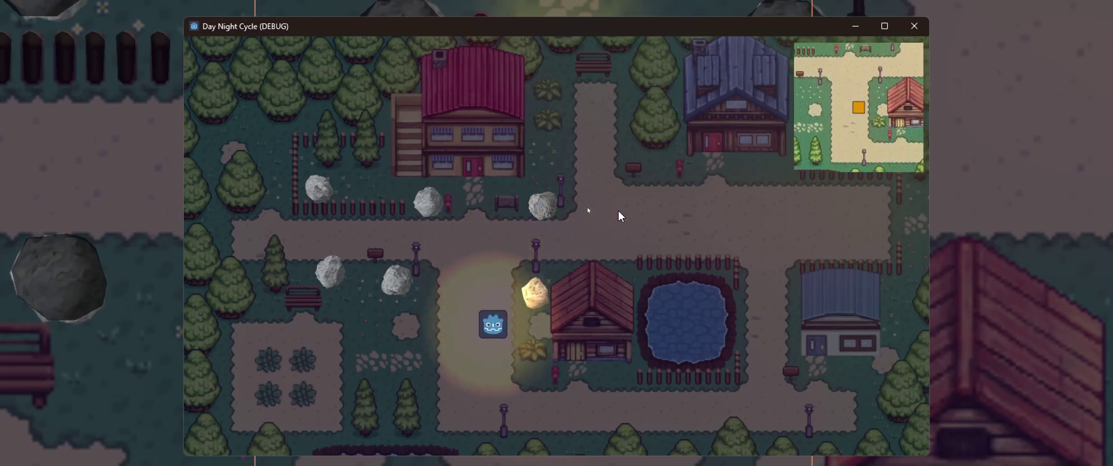
pyautogui.press('Up')
pyautogui.press('Right')
pyautogui.press('Down')
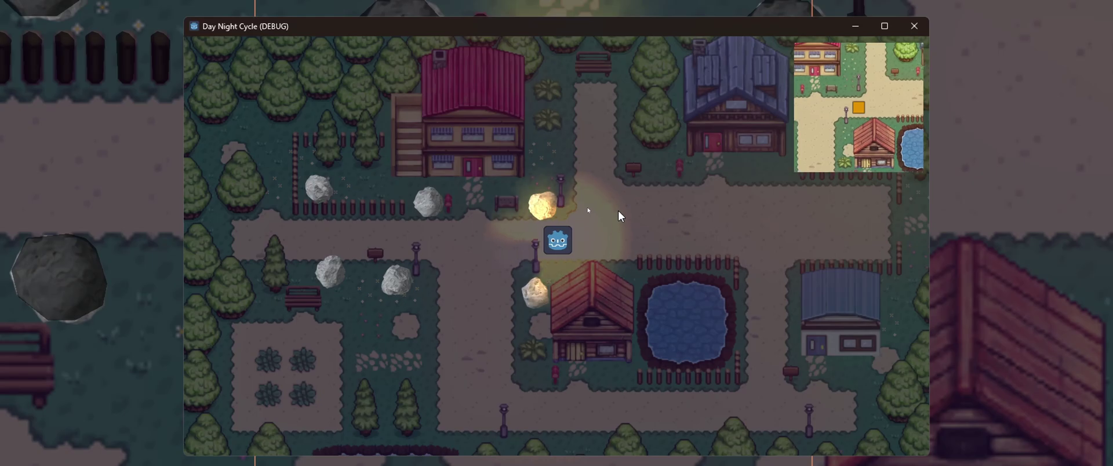
pyautogui.press('Left')
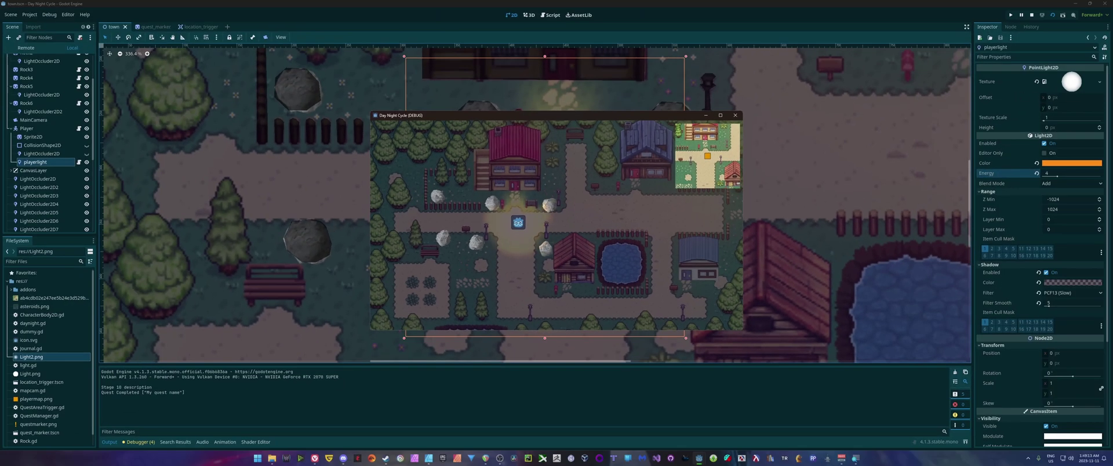
# Move the game window aside and walk the player down and right to watch the flicker
pyautogui.click(671, 102)
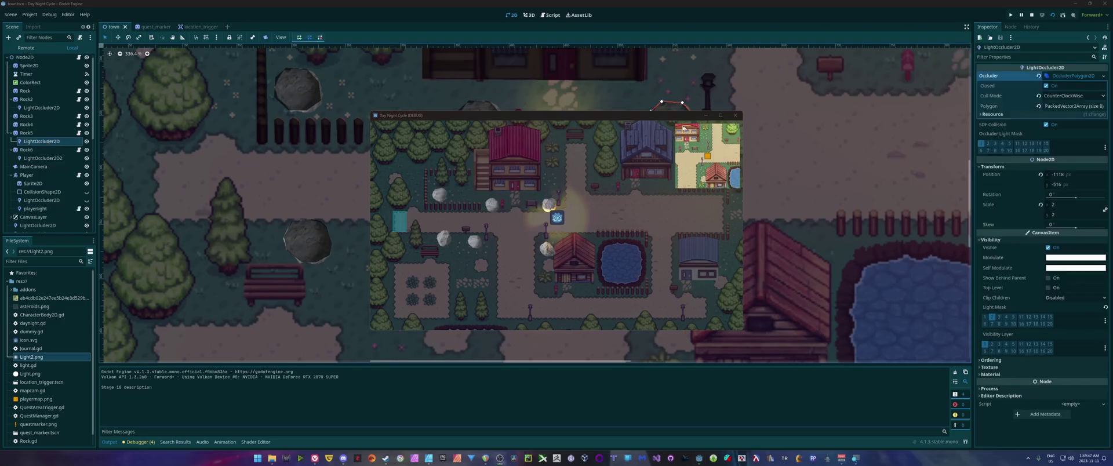
pyautogui.moveTo(665, 118); pyautogui.dragTo(685, 117)
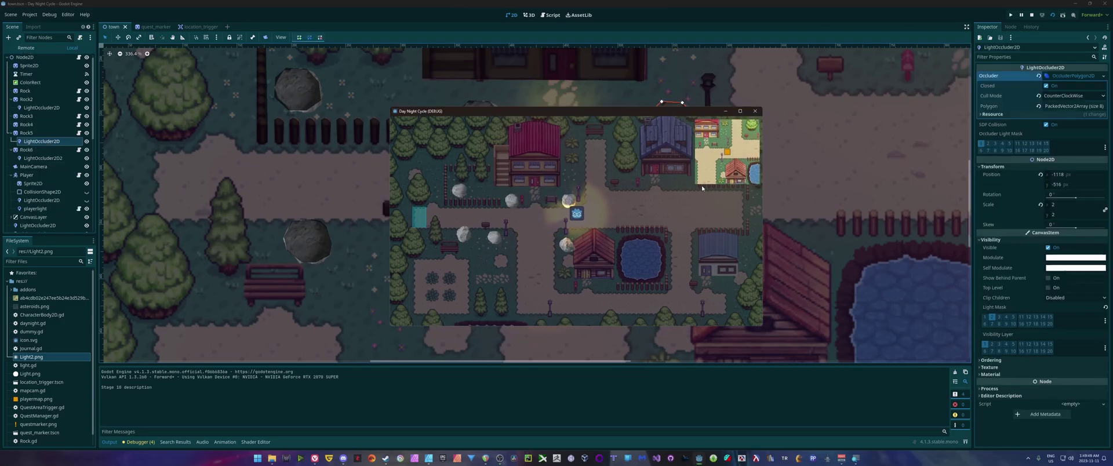
pyautogui.press('Down')
pyautogui.press('Right')
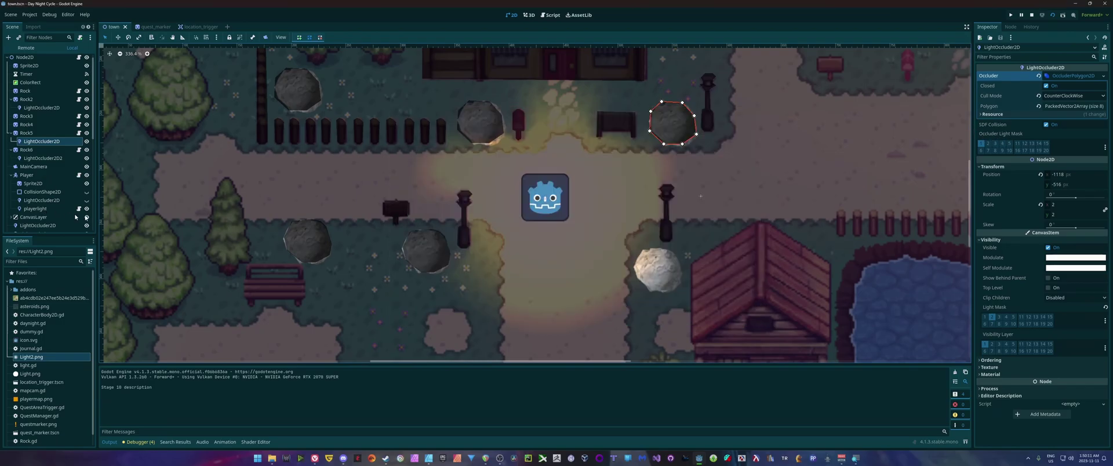
# Switch playerlight's Visibility Light Mask from layer 1 to layer 2
pyautogui.click(441, 209)
pyautogui.scroll(-2, 998, 239)
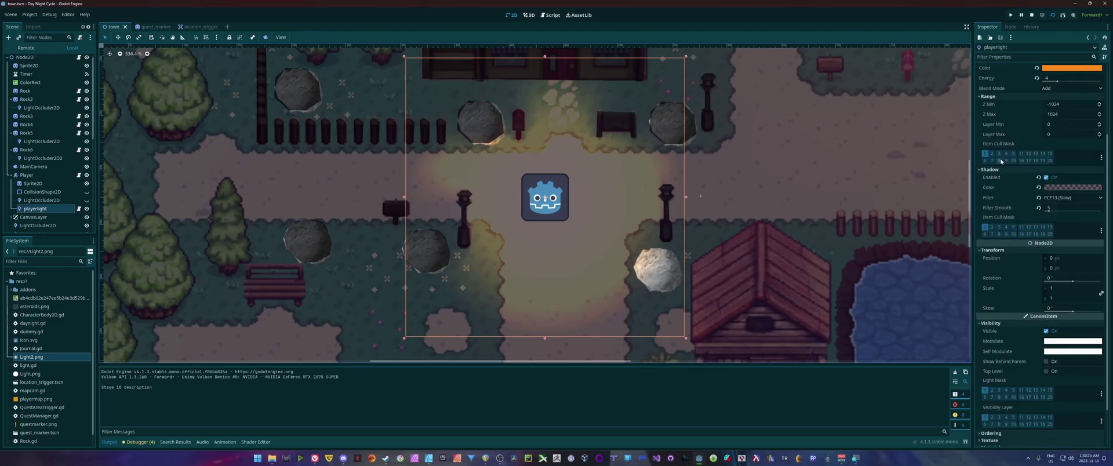
pyautogui.scroll(-1, 1001, 161)
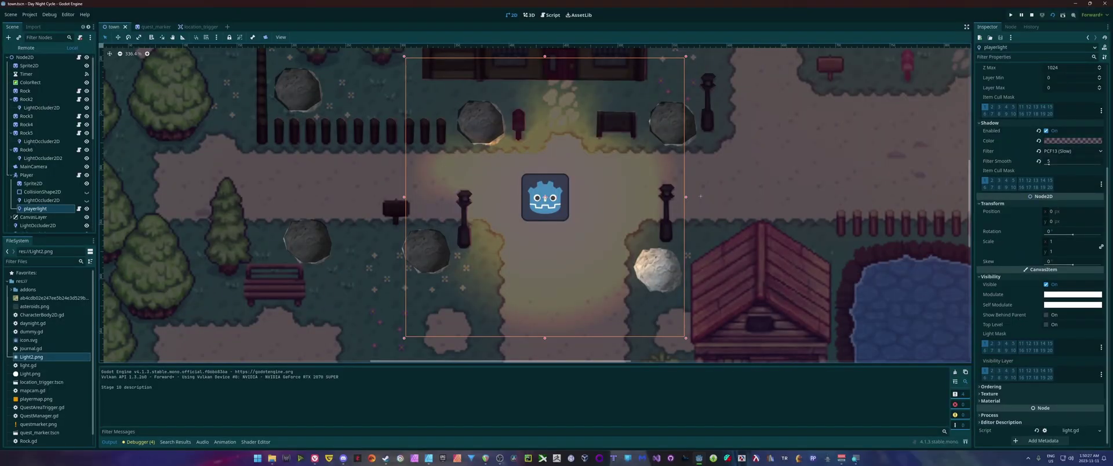
pyautogui.click(984, 343)
pyautogui.click(992, 343)
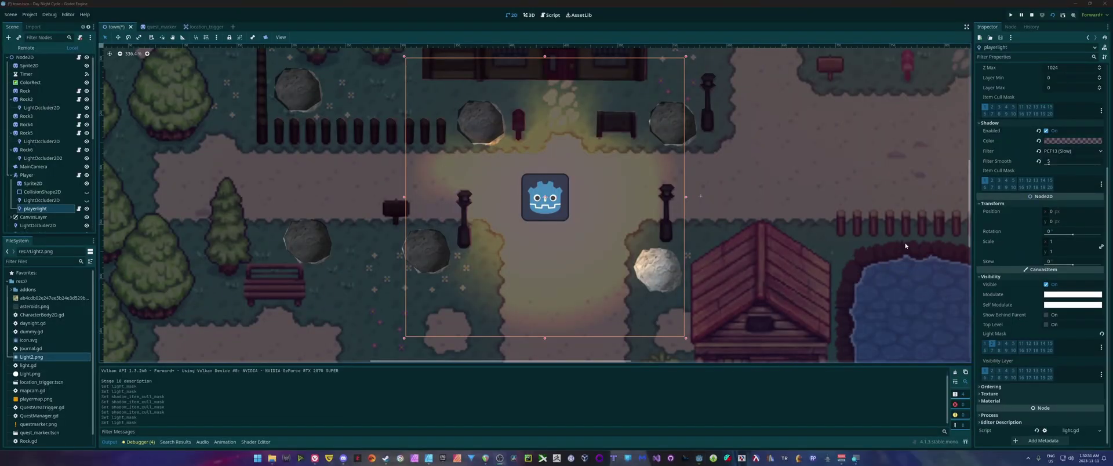
# In the running game, walk the player right and back left to check the light
pyautogui.hotkey('alt', 'Tab')
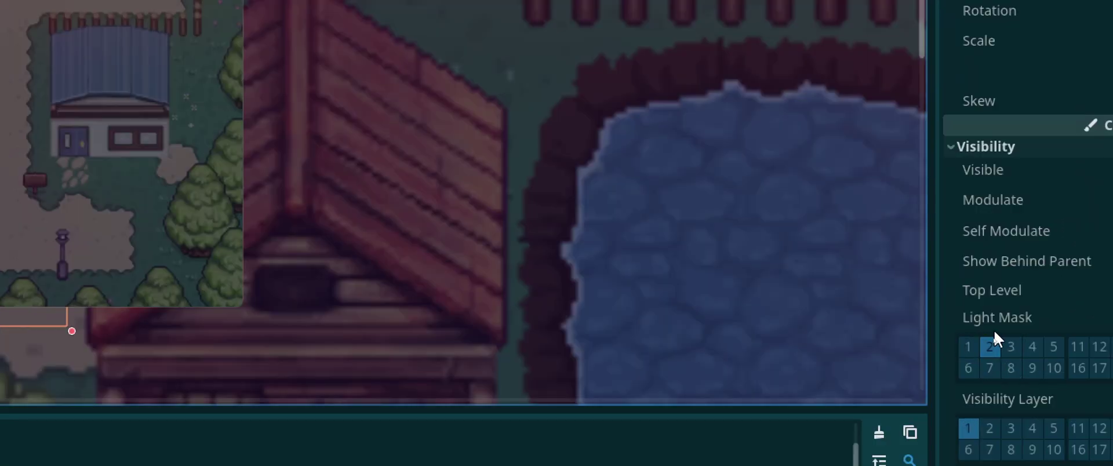
pyautogui.moveTo(994, 330)
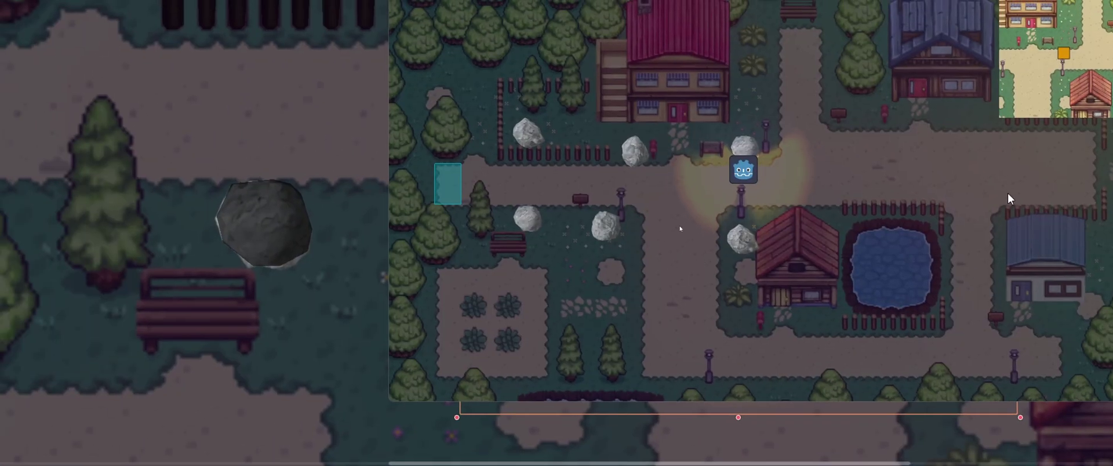
pyautogui.press('Right')
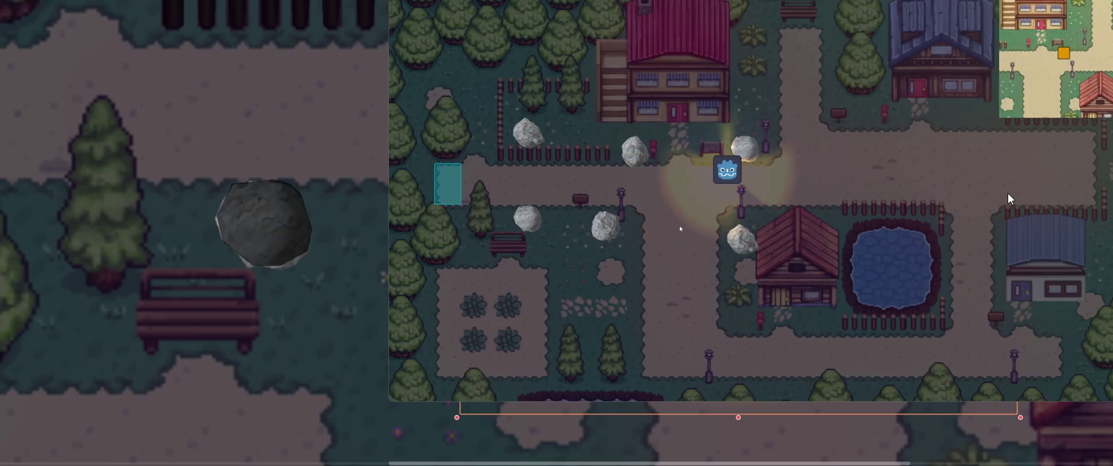
pyautogui.press('Left')
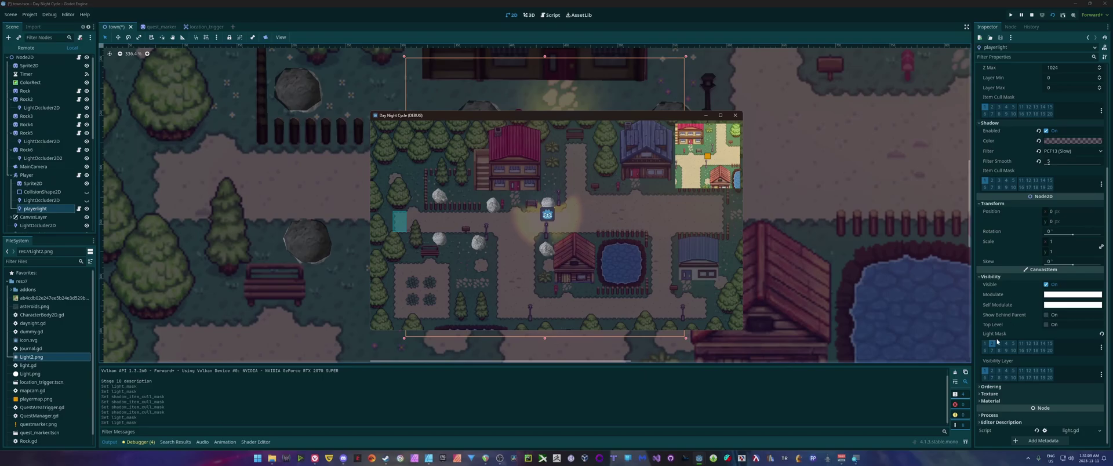
# Adjust playerlight's Light Mask layers, rerun with F5 and walk the player left and right
pyautogui.click(989, 344)
pyautogui.click(992, 344)
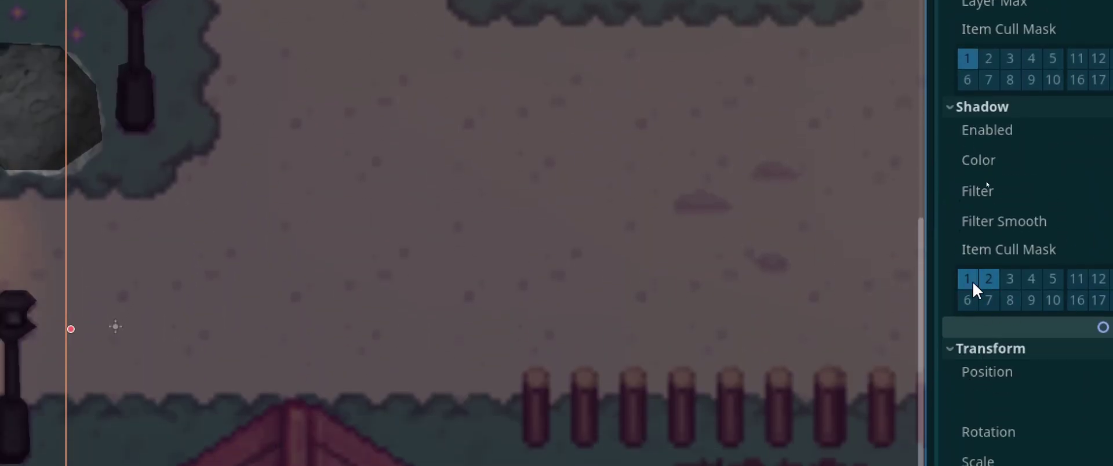
pyautogui.press('F5')
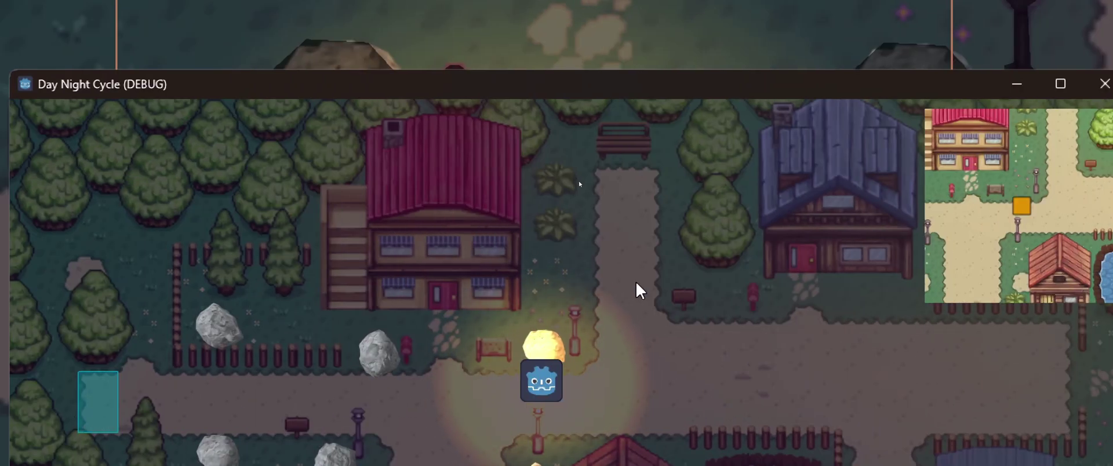
pyautogui.press('Left')
pyautogui.press('Right')
pyautogui.press('Left')
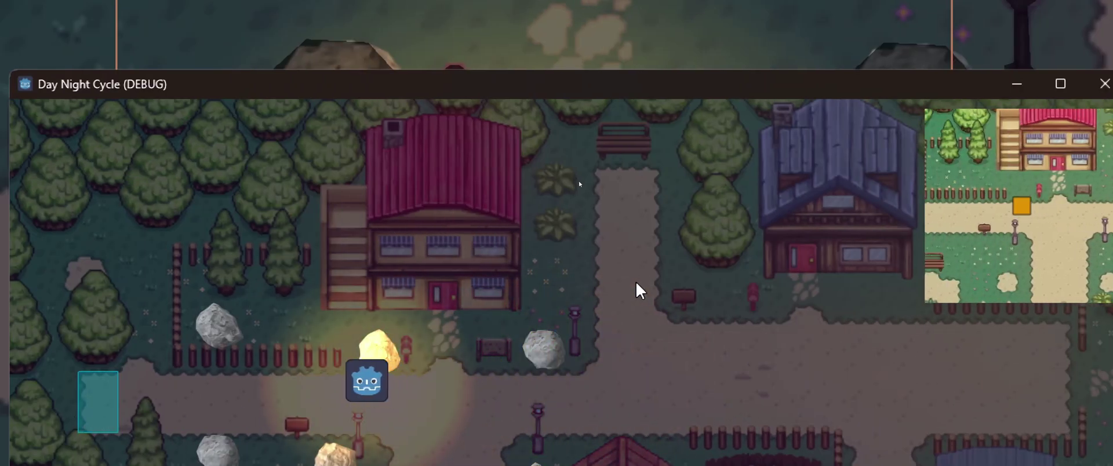
pyautogui.press('Right')
pyautogui.press('Left')
pyautogui.press('Right')
pyautogui.press('Right')
pyautogui.press('Left')
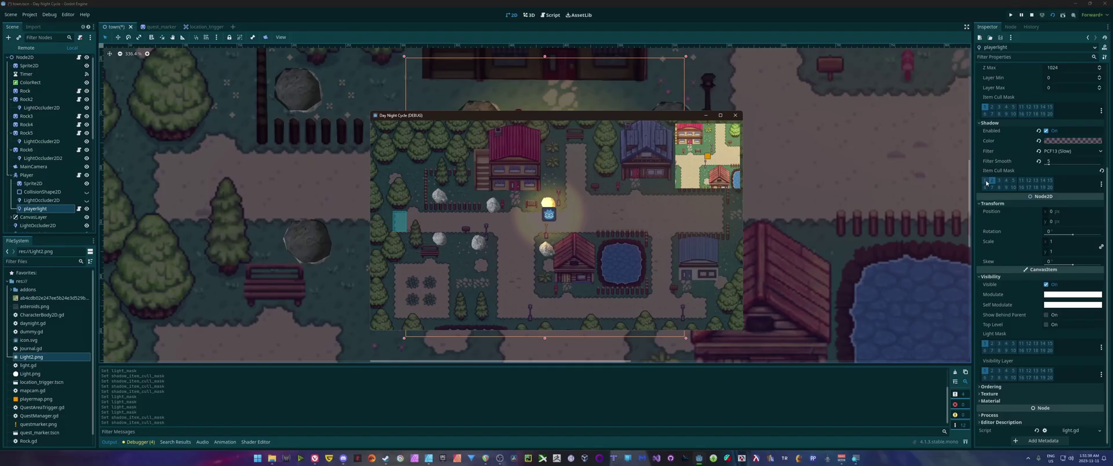
# Turn off layer 2 in the Shadow Item Cull Mask, then save, run, test and close the game
pyautogui.click(993, 181)
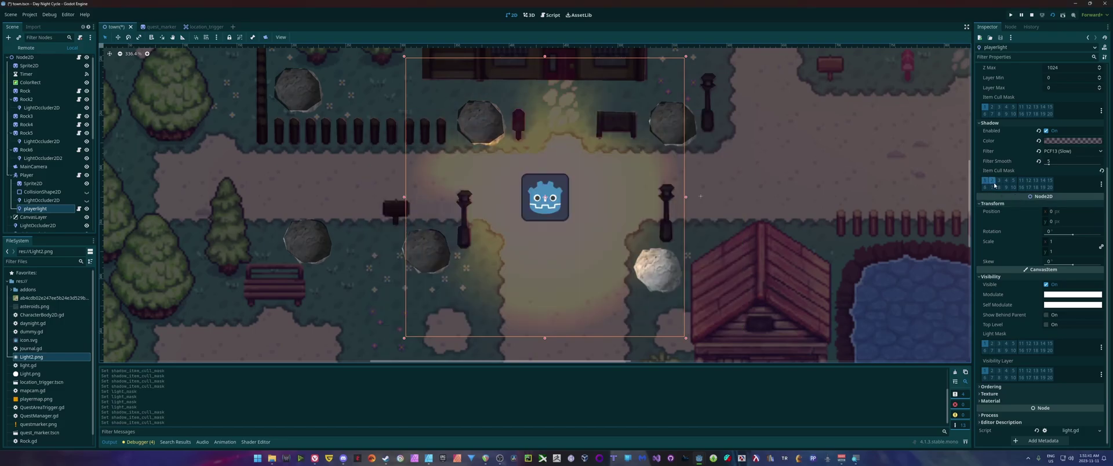
pyautogui.click(993, 183)
pyautogui.click(1010, 14)
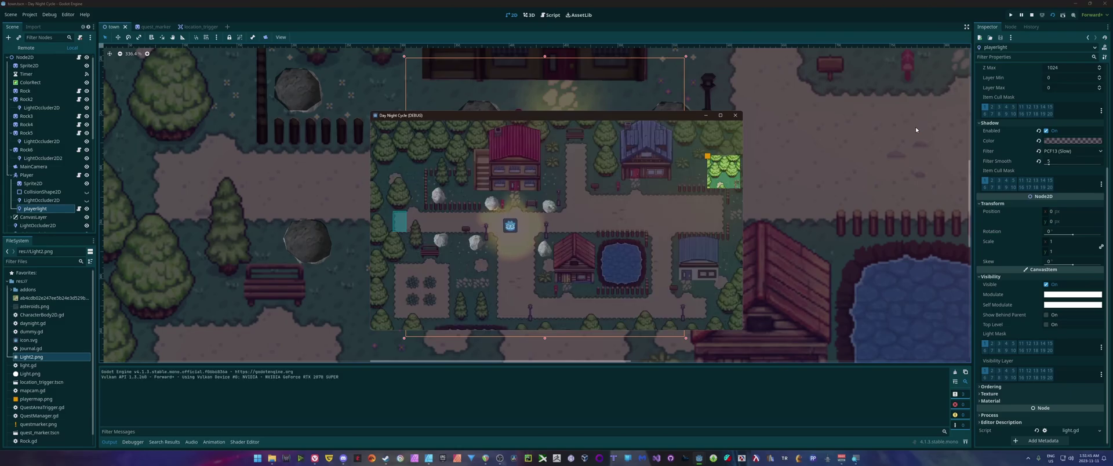
pyautogui.press('Down')
pyautogui.press('Left')
pyautogui.click(735, 115)
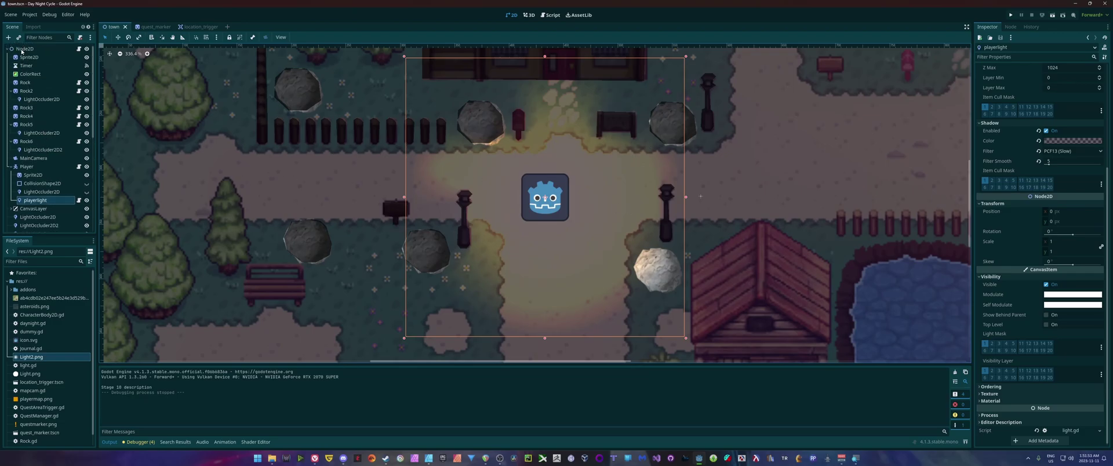
# Add a LightOccluder2D child node under the root Node2D
pyautogui.click(20, 49)
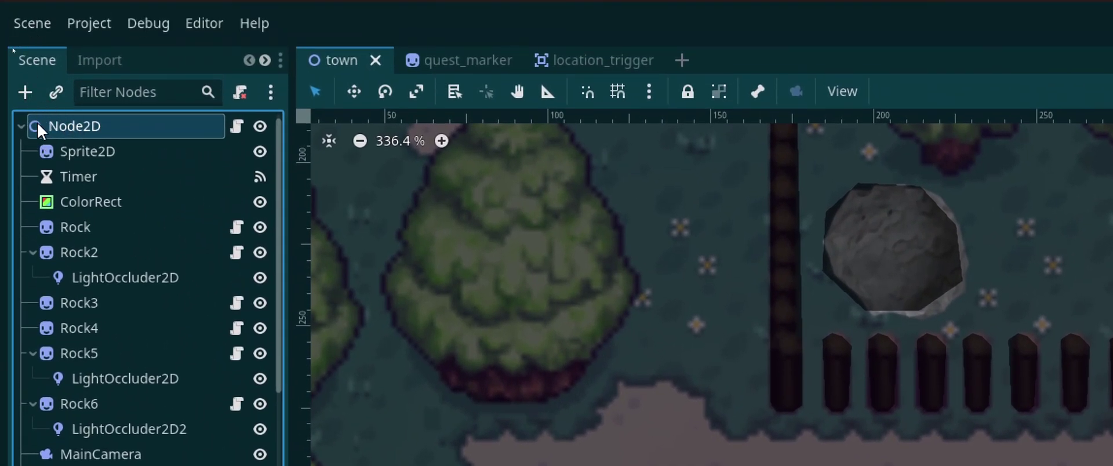
pyautogui.click(29, 93)
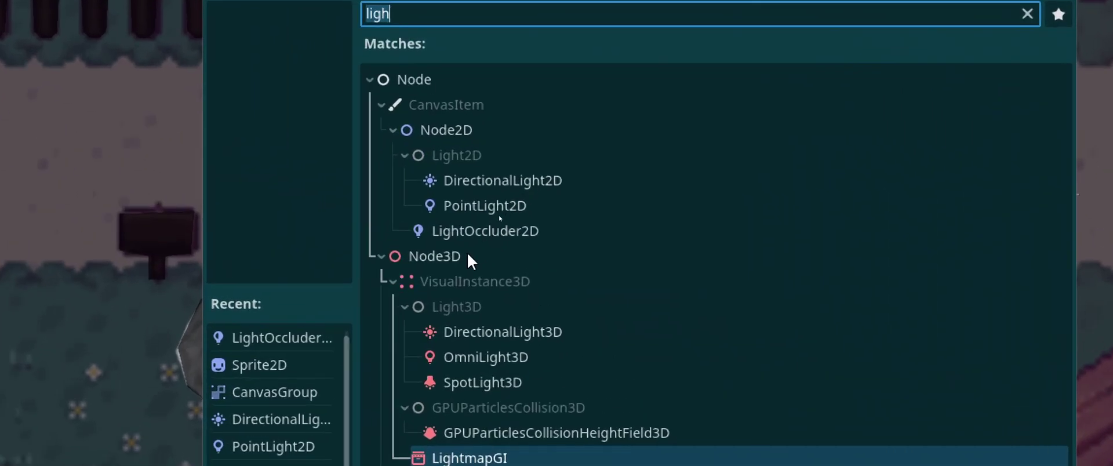
pyautogui.doubleClick(481, 230)
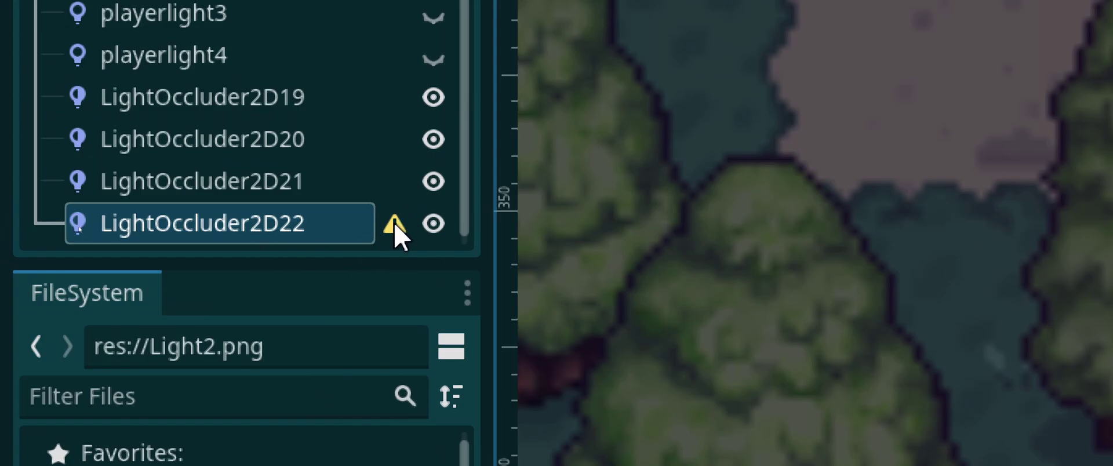
pyautogui.moveTo(395, 227)
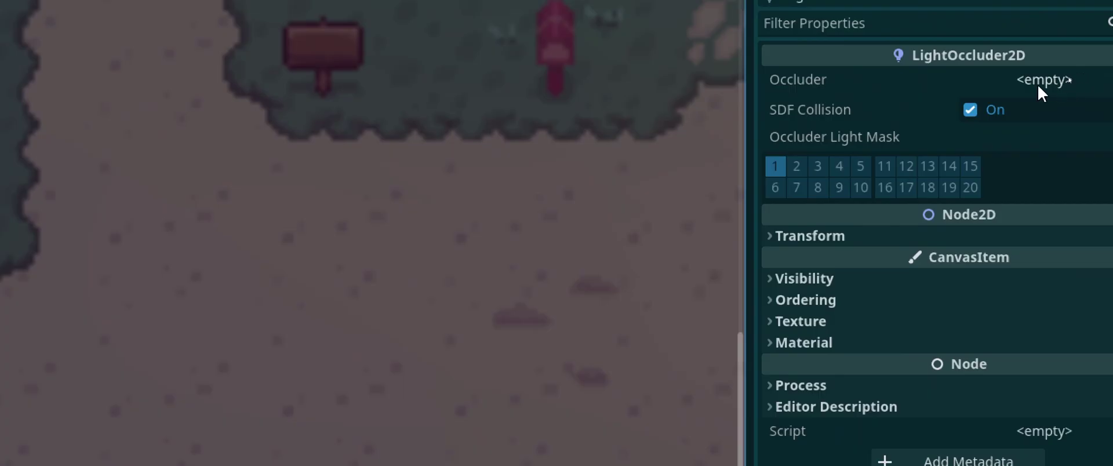
# Give the occluder a New OccluderPolygon2D and expand its settings
pyautogui.click(1068, 77)
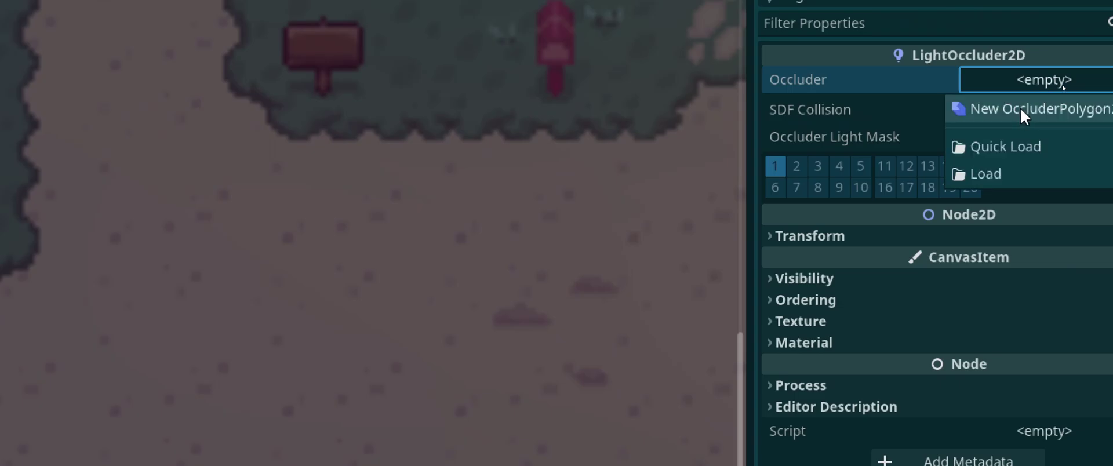
pyautogui.click(1020, 108)
pyautogui.click(1012, 80)
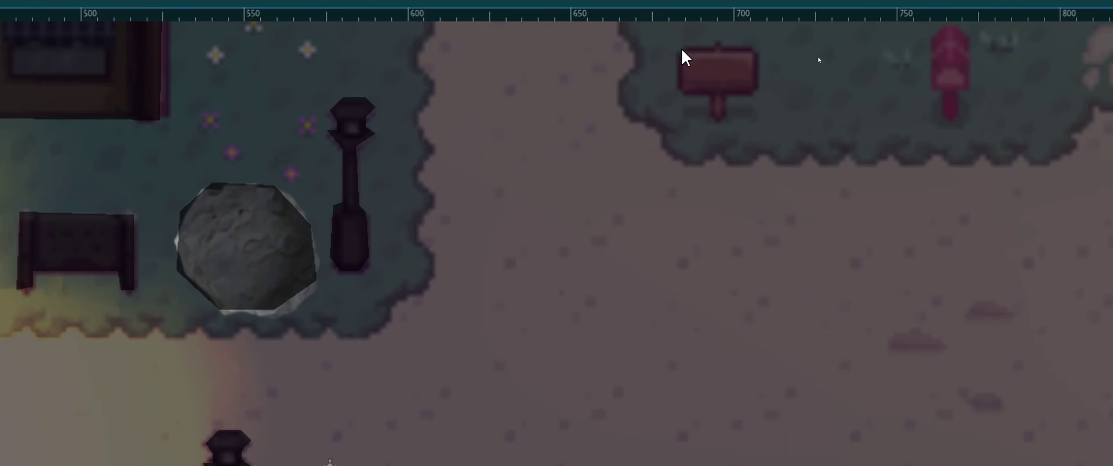
# Trace the occluder polygon around the signpost's edges and post, closing it on the first point
pyautogui.click(682, 48)
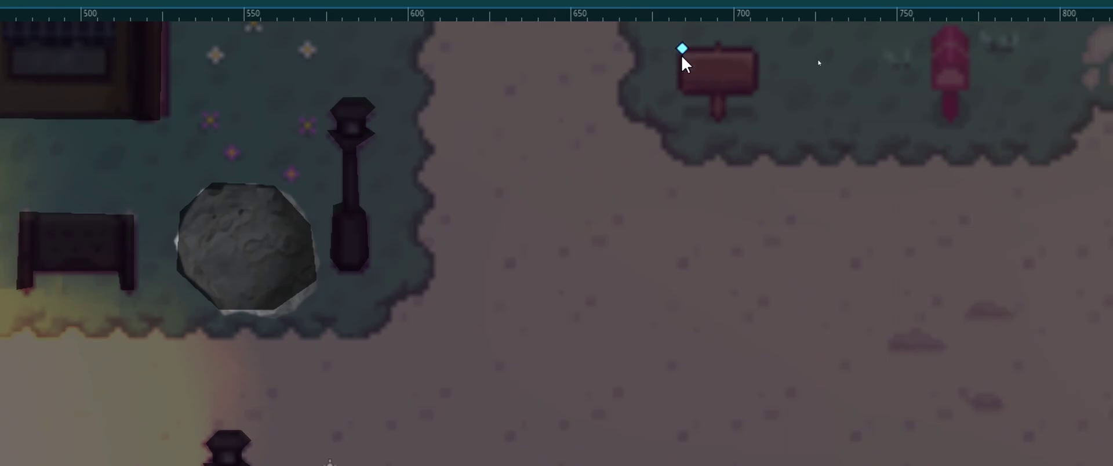
pyautogui.click(679, 93)
pyautogui.click(708, 93)
pyautogui.click(718, 123)
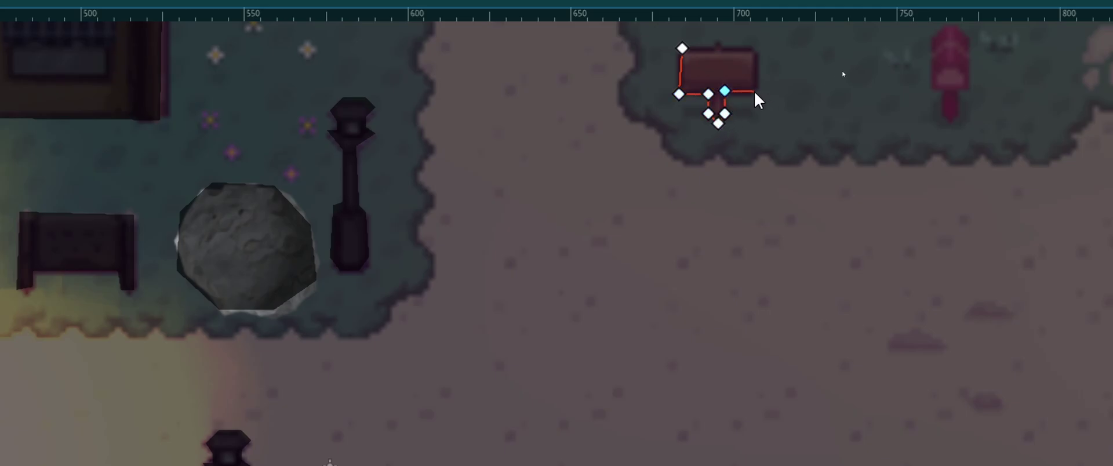
pyautogui.click(756, 51)
pyautogui.click(747, 44)
pyautogui.click(683, 49)
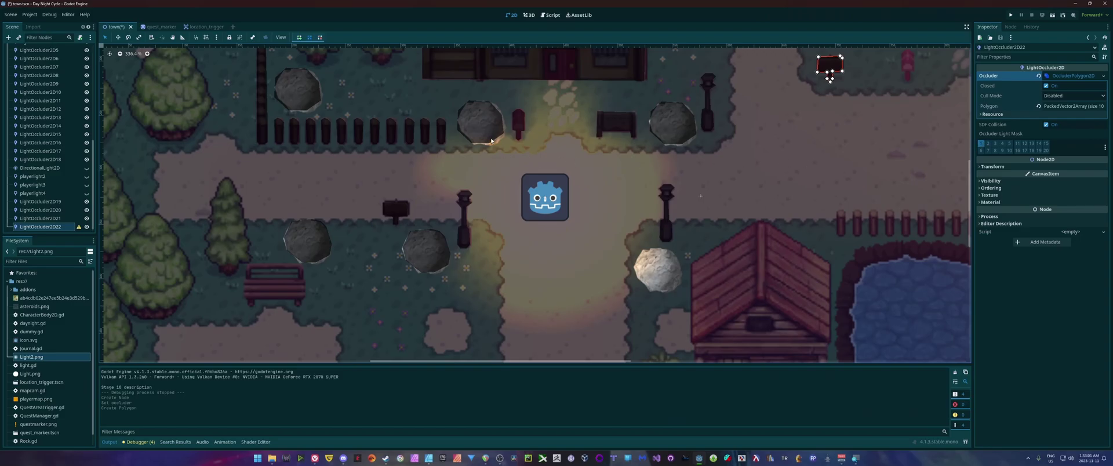
# Save and run the scene, walking the player up, right and left to test the signpost shadow
pyautogui.click(1053, 15)
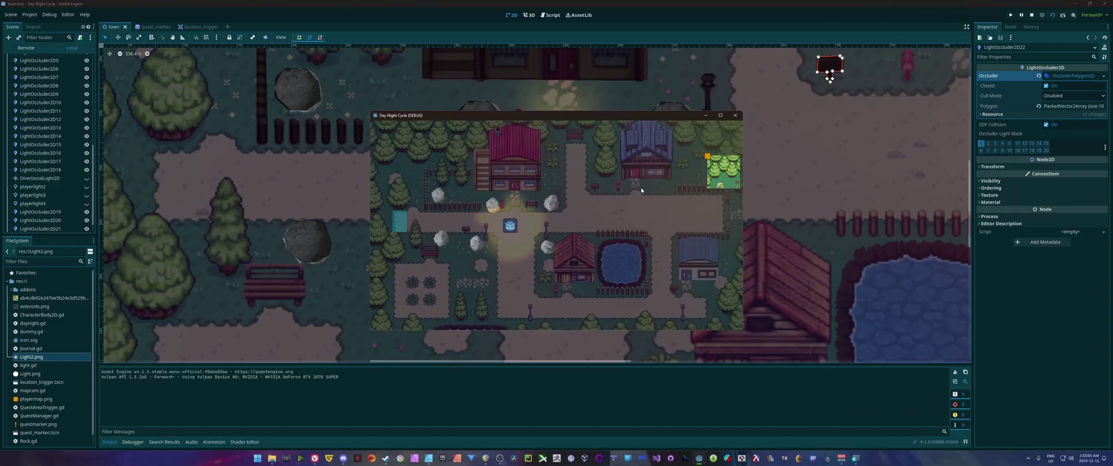
pyautogui.press('Up')
pyautogui.press('Right')
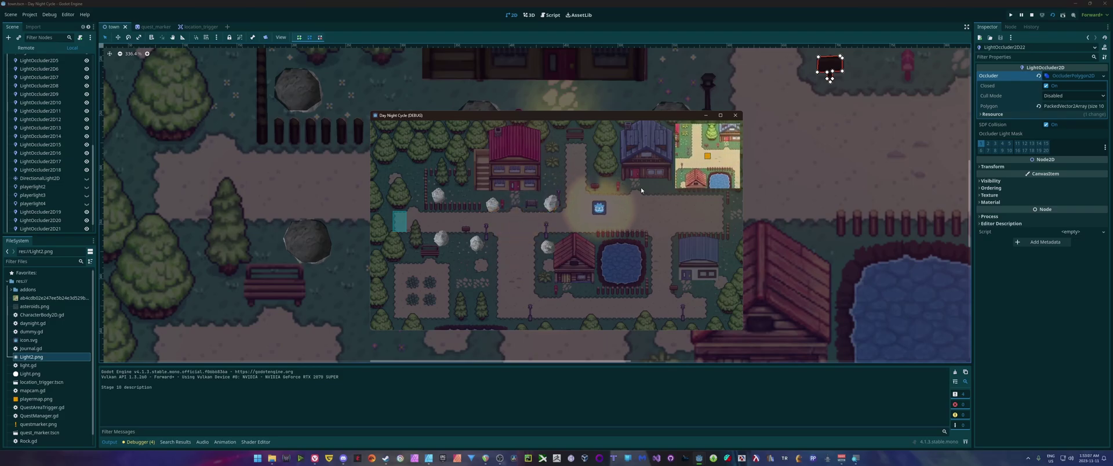
pyautogui.press('Left')
pyautogui.press('Right')
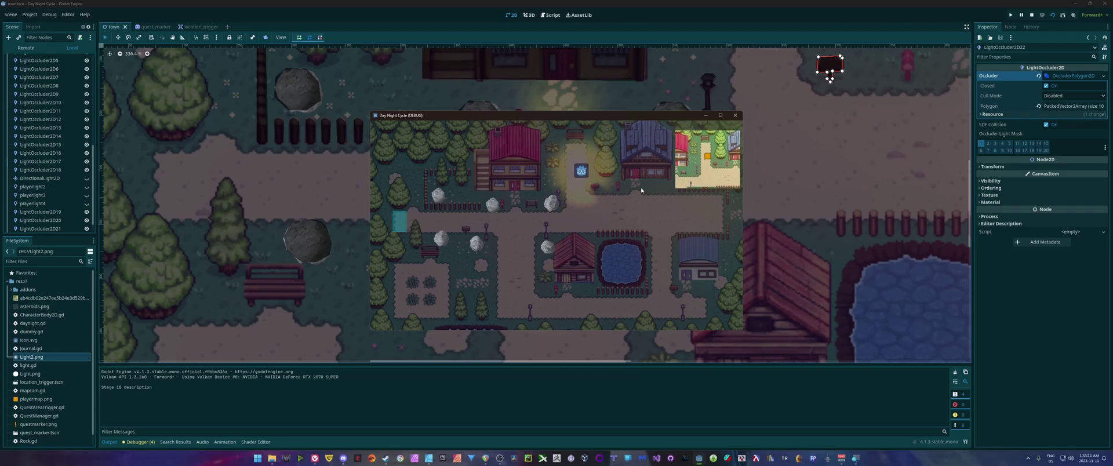
pyautogui.press('Down')
pyautogui.press('Up')
pyautogui.press('Left')
pyautogui.press('Up')
pyautogui.press('Right')
pyautogui.press('Left')
pyautogui.press('Right')
# Keep walking the player around the town in every direction, then close the game window
pyautogui.press('Down')
pyautogui.press('Left')
pyautogui.press('Up')
pyautogui.press('Right')
pyautogui.press('Left')
pyautogui.press('Down')
pyautogui.press('Left')
pyautogui.press('Right')
pyautogui.press('Up')
pyautogui.press('Right')
pyautogui.press('Down')
pyautogui.press('Left')
pyautogui.press('Right')
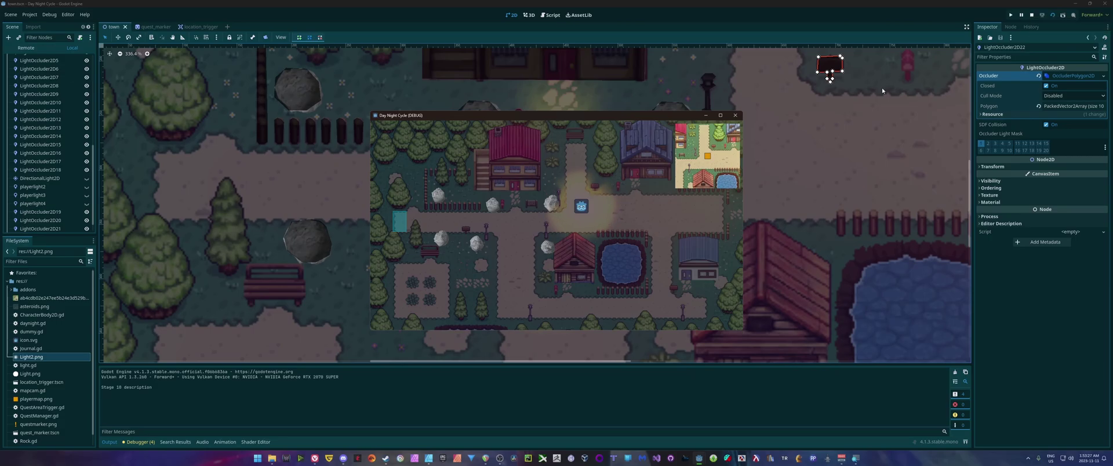
pyautogui.press('Down')
pyautogui.press('Left')
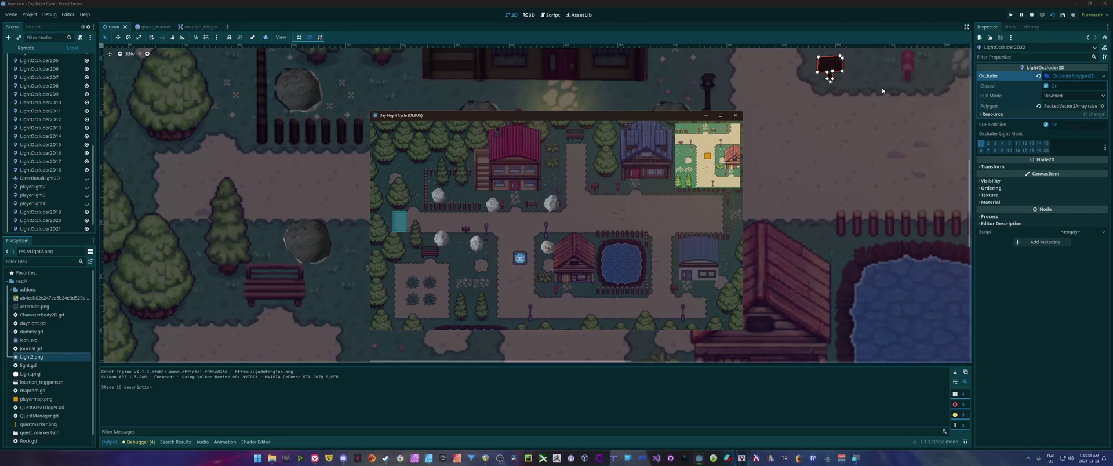
pyautogui.click(736, 115)
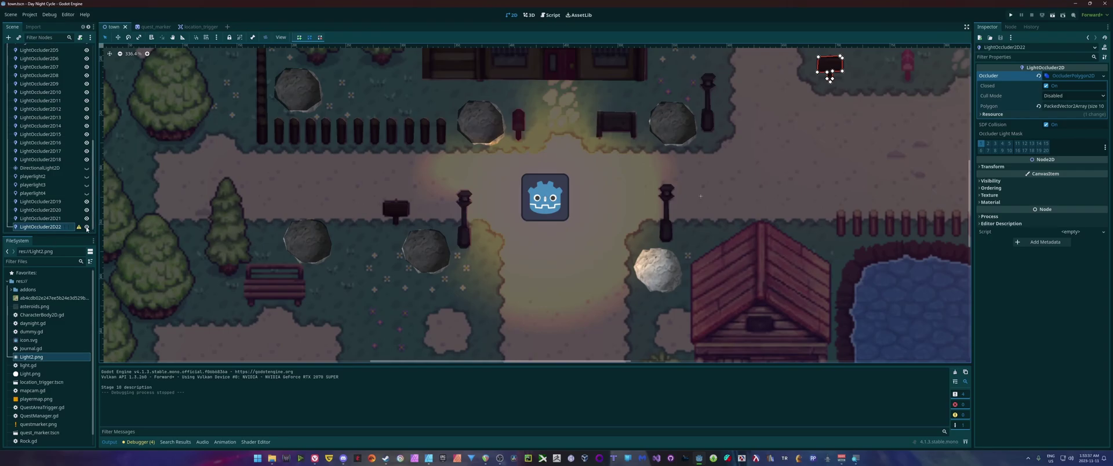
# Make the hidden lamp lights playerlight2–4 visible again and select playerlight
pyautogui.click(86, 193)
pyautogui.click(87, 184)
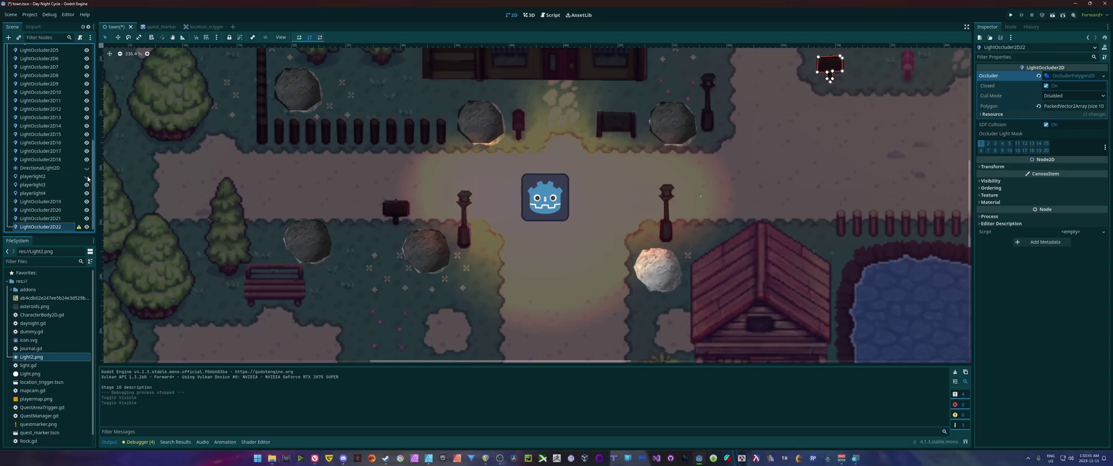
pyautogui.click(87, 176)
pyautogui.scroll(5, 87, 180)
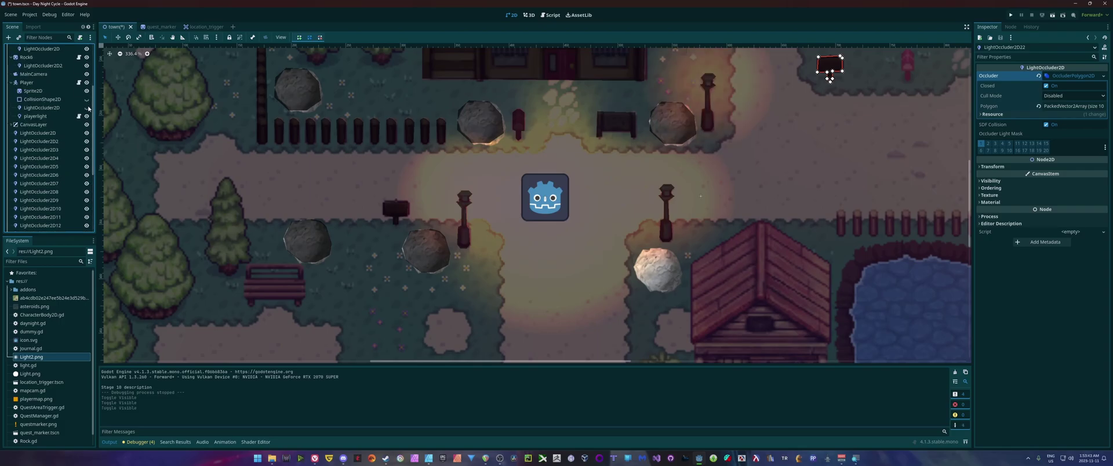
pyautogui.click(54, 117)
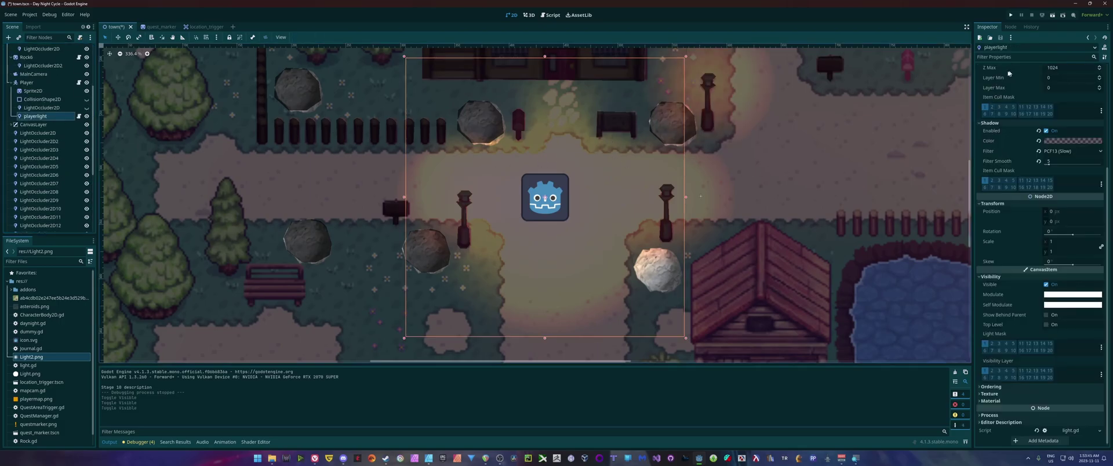
pyautogui.scroll(4, 1006, 74)
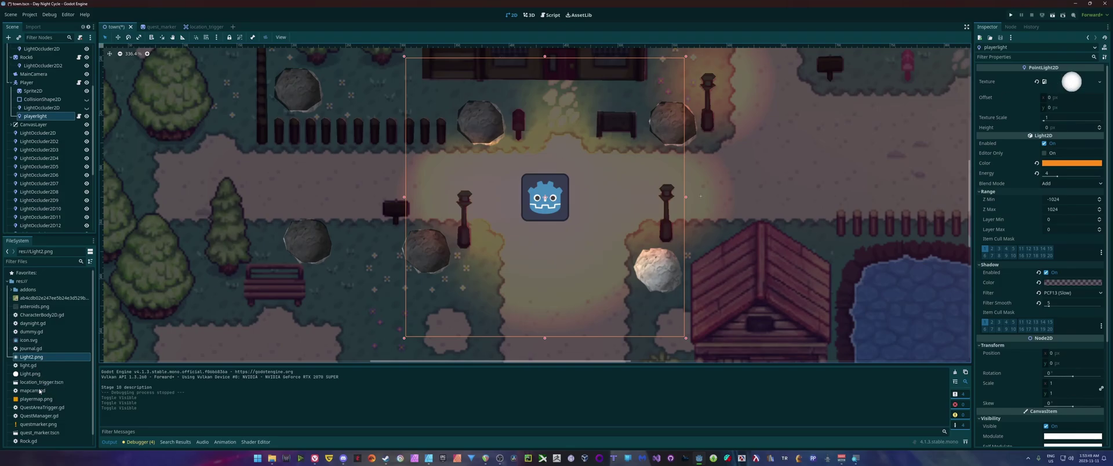
# Drag Light2.png from the FileSystem dock onto playerlight's Texture slot in the Inspector
pyautogui.moveTo(35, 357); pyautogui.dragTo(825, 181)
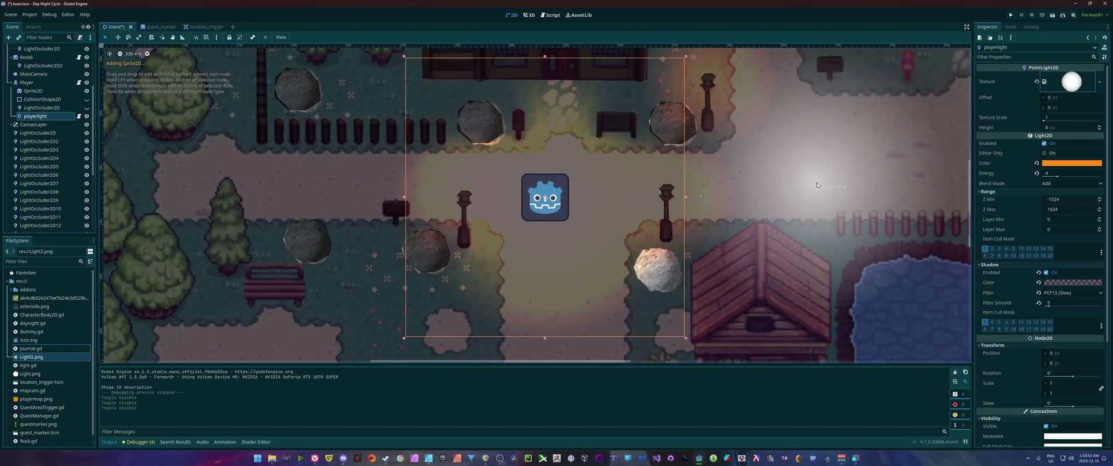
pyautogui.moveTo(817, 185); pyautogui.dragTo(1072, 85)
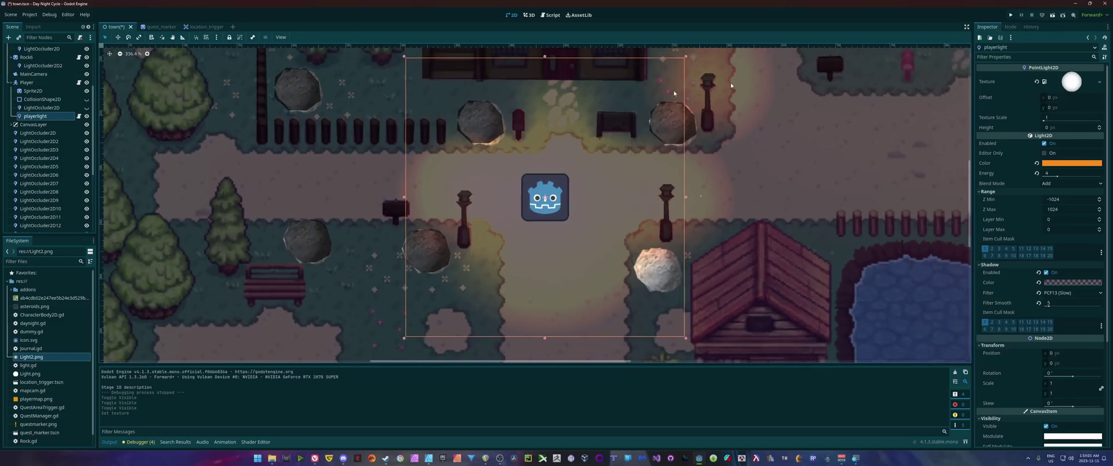
# Select playerlight2–4 together and toggle layer 1 in their Shadow Item Cull Mask
pyautogui.scroll(-5, 41, 147)
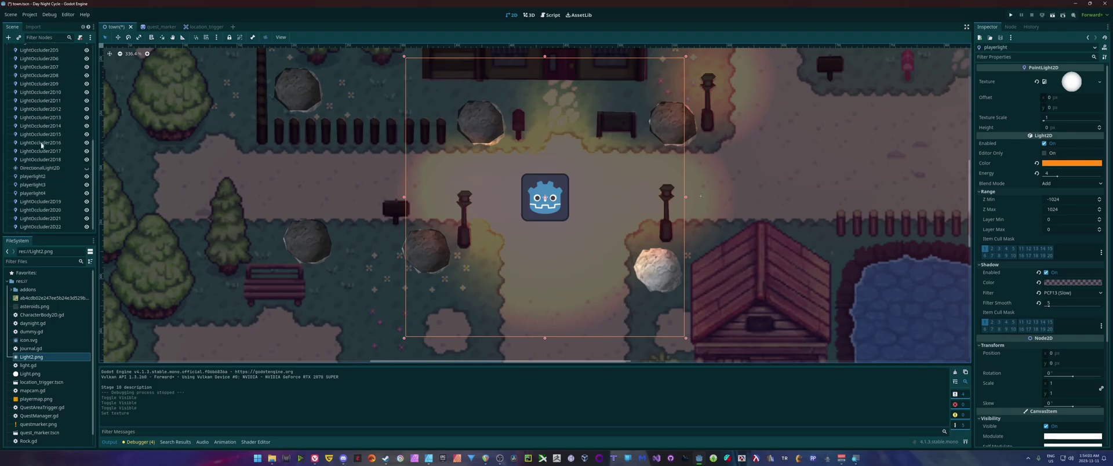
pyautogui.keyDown('shift'); pyautogui.click(35, 176); pyautogui.keyUp('shift')
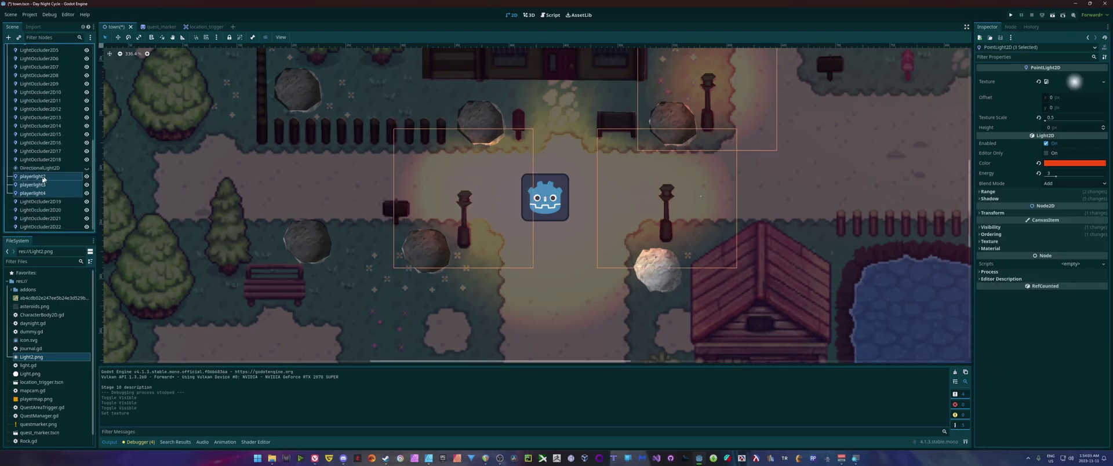
pyautogui.click(996, 199)
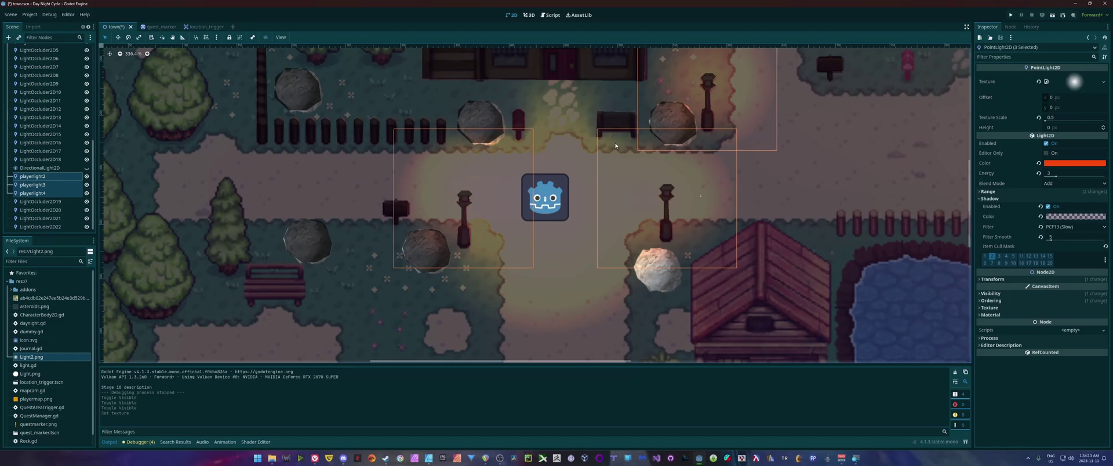
pyautogui.click(987, 258)
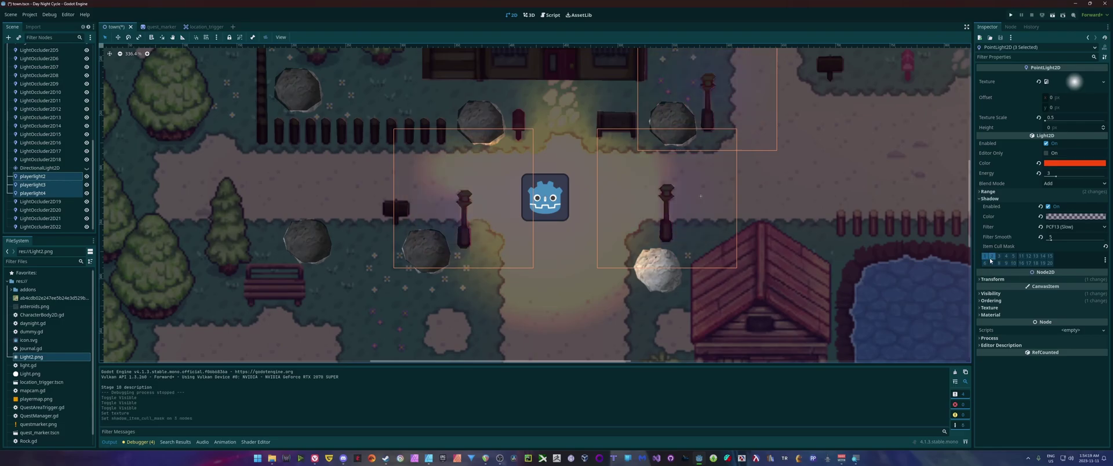
pyautogui.click(987, 259)
pyautogui.click(986, 259)
pyautogui.click(987, 259)
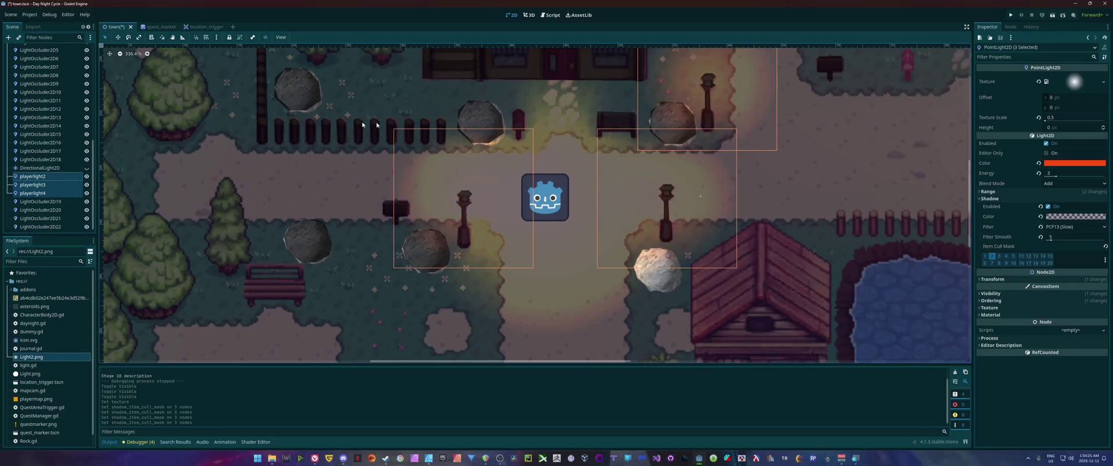
pyautogui.scroll(5, 49, 143)
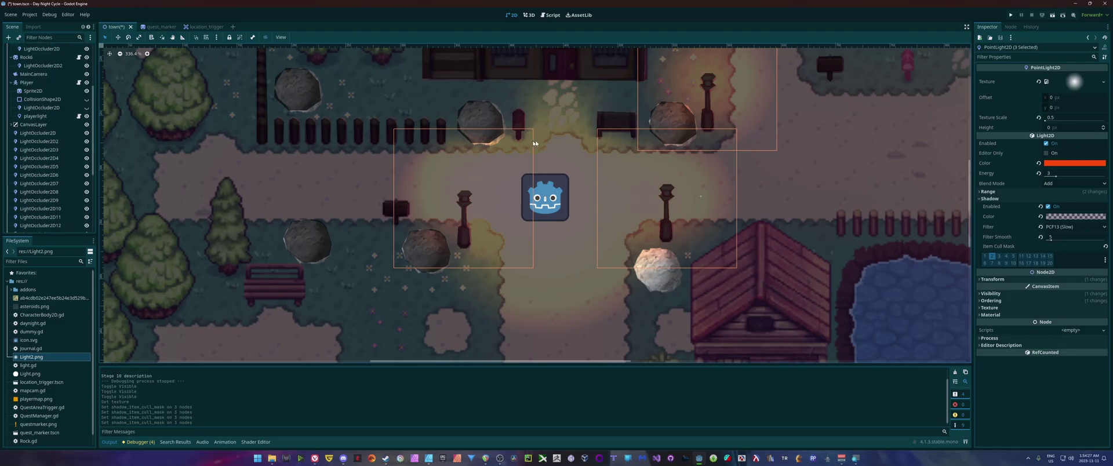
pyautogui.scroll(4, 36, 117)
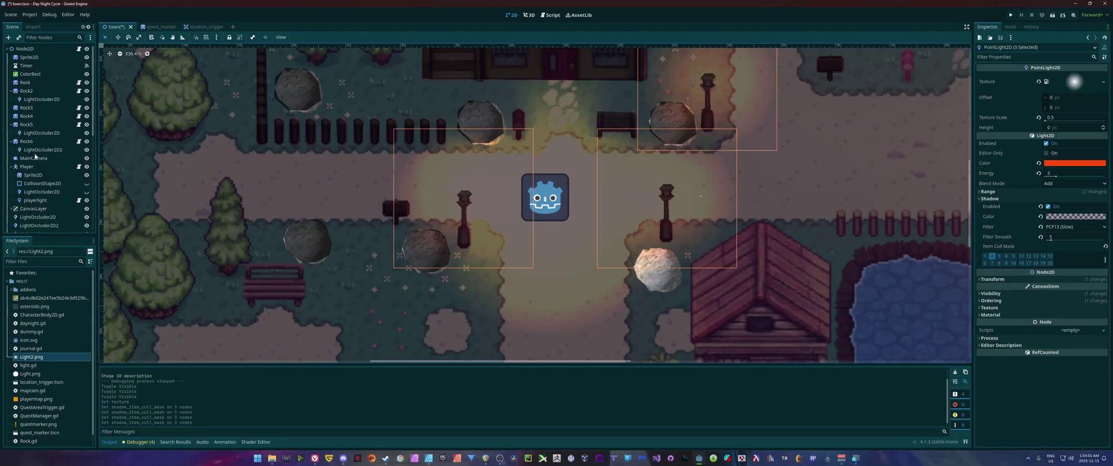
# Move Rock5's LightOccluder2D from light mask layer 1 to layer 2, then run and walk right
pyautogui.click(40, 133)
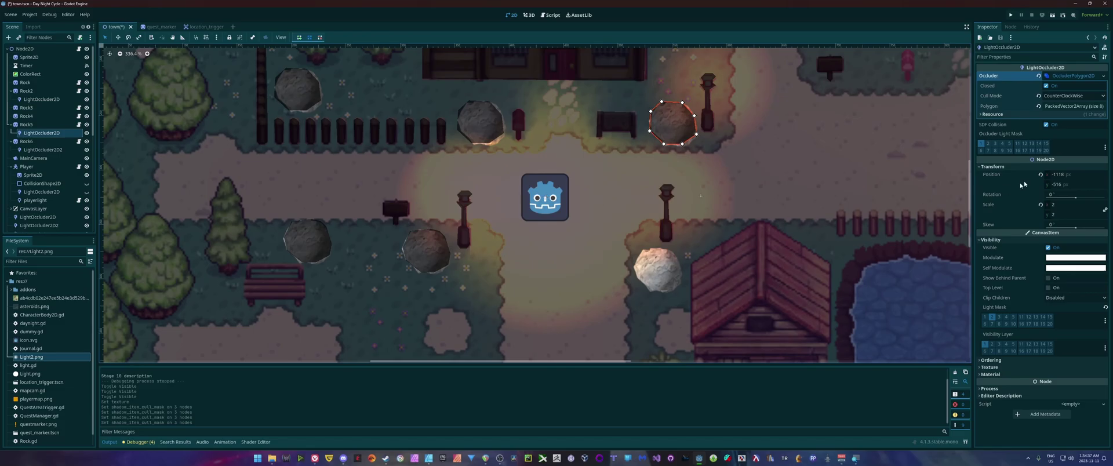
pyautogui.click(988, 143)
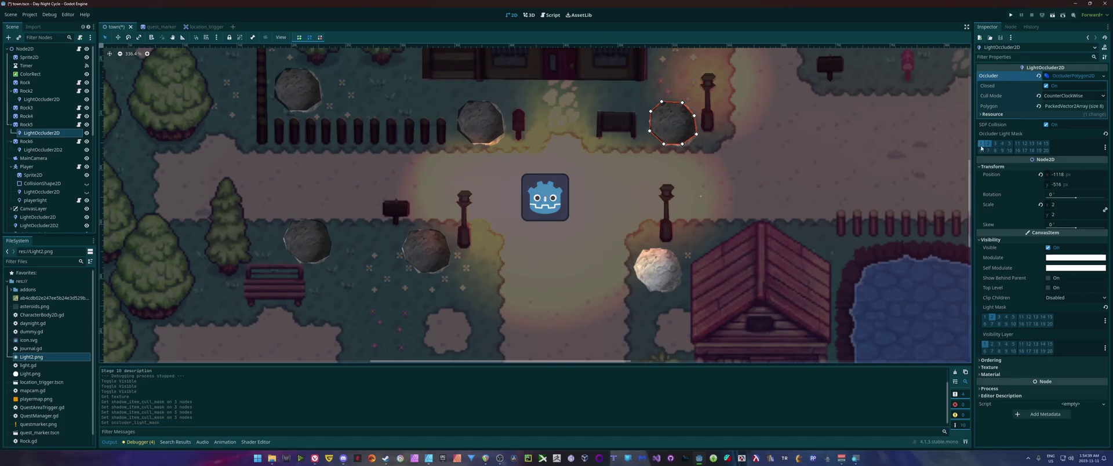
pyautogui.click(981, 144)
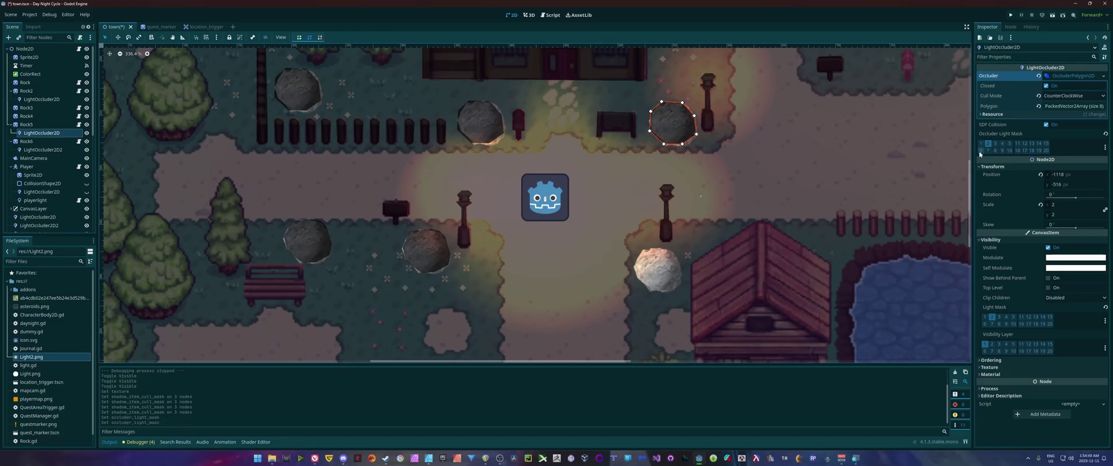
pyautogui.click(1053, 16)
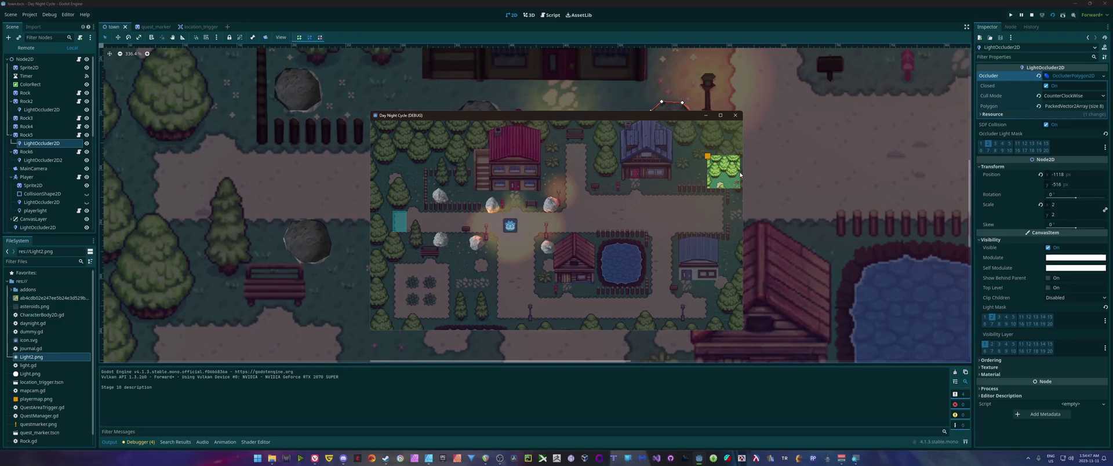
pyautogui.press('Right')
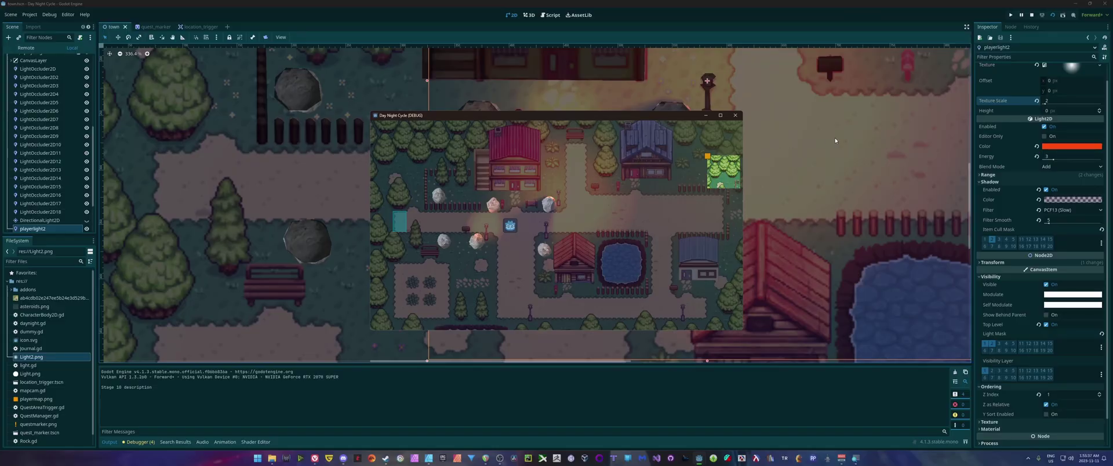
# Stop the game, unhide Player's LightOccluder2D, and rerun it walking the player up
pyautogui.click(737, 116)
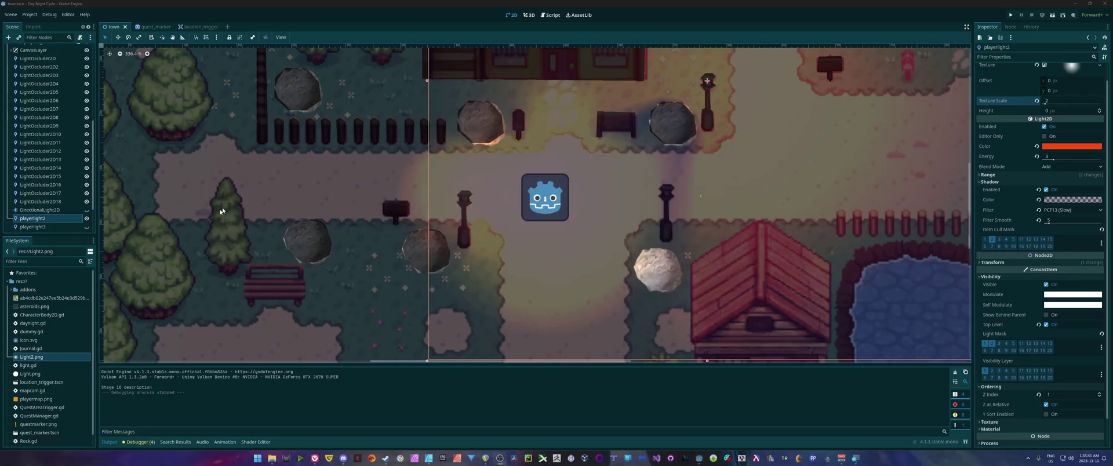
pyautogui.scroll(5, 56, 176)
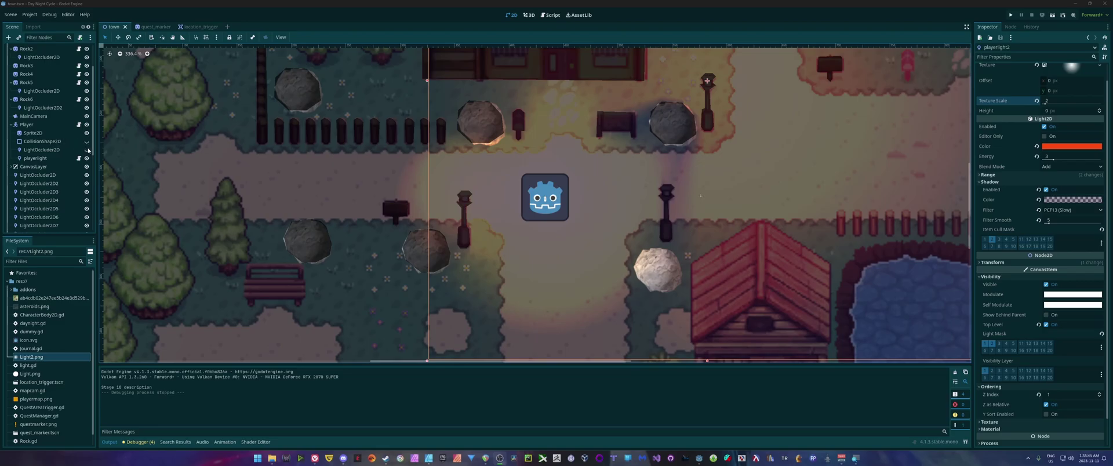
pyautogui.click(87, 150)
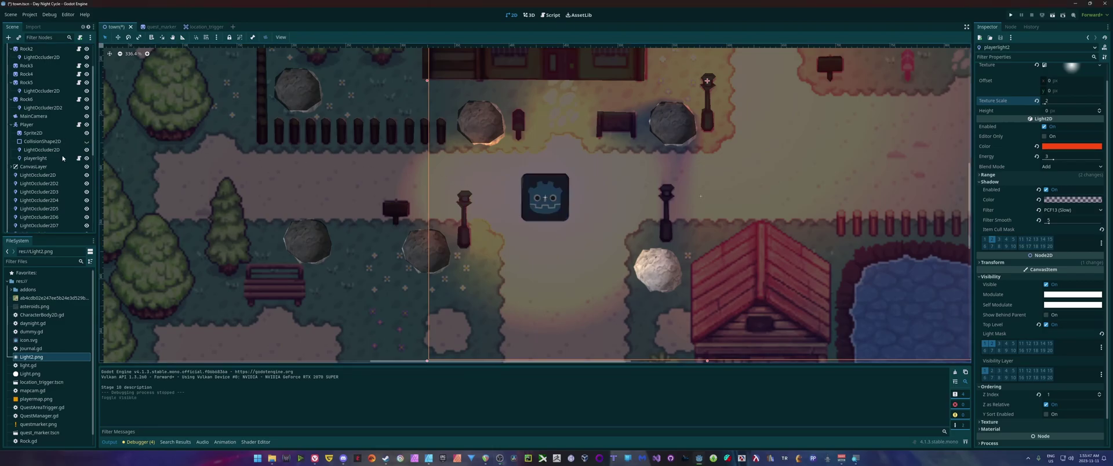
pyautogui.click(1041, 16)
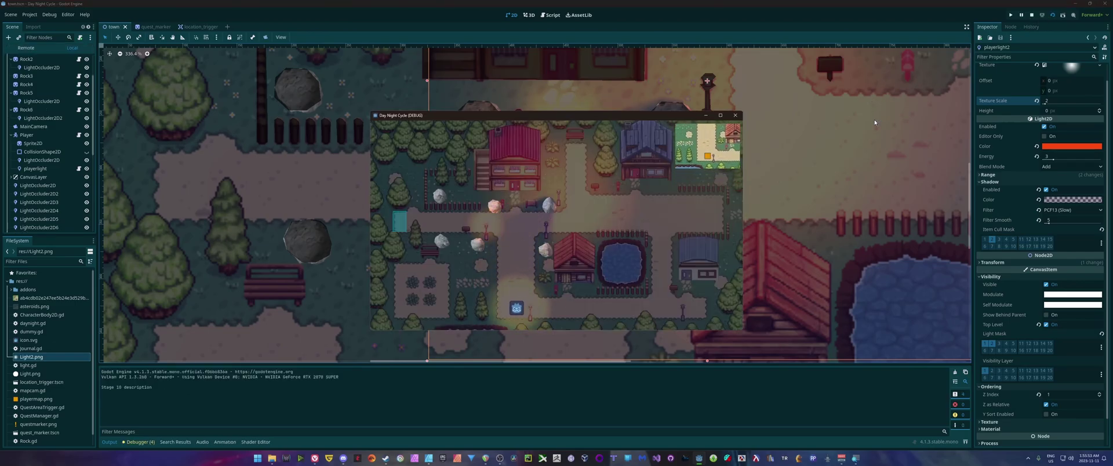
pyautogui.press('Up')
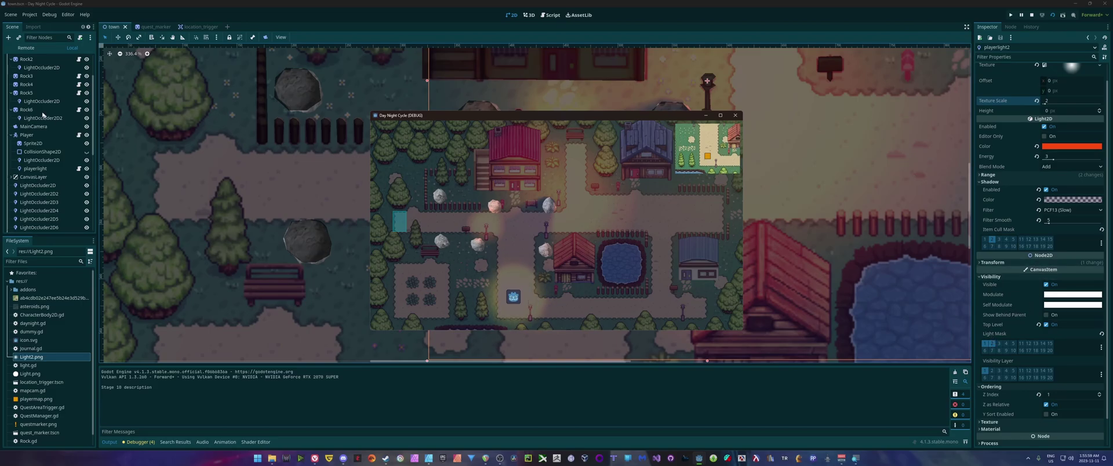
# Select the orange playerlight and launch the game again to check its glow
pyautogui.scroll(-6, 37, 110)
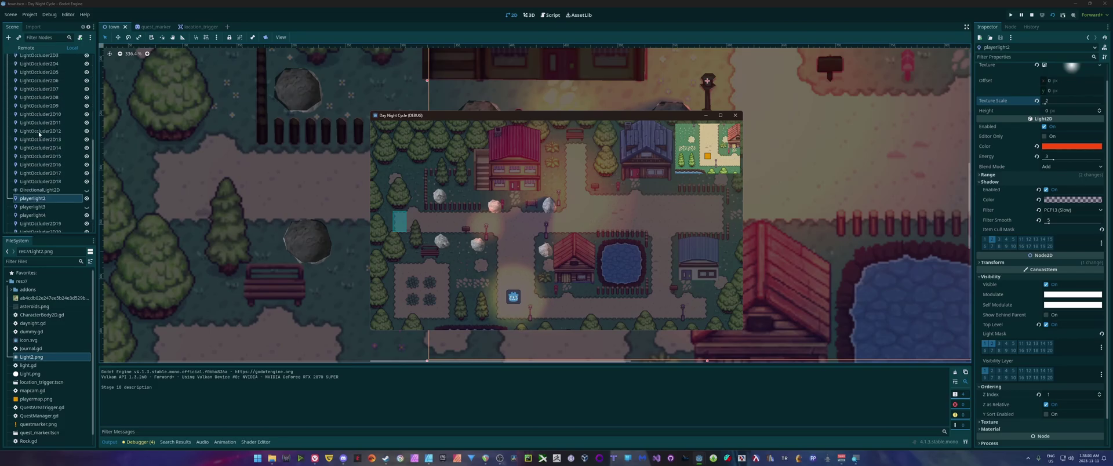
pyautogui.scroll(8, 40, 128)
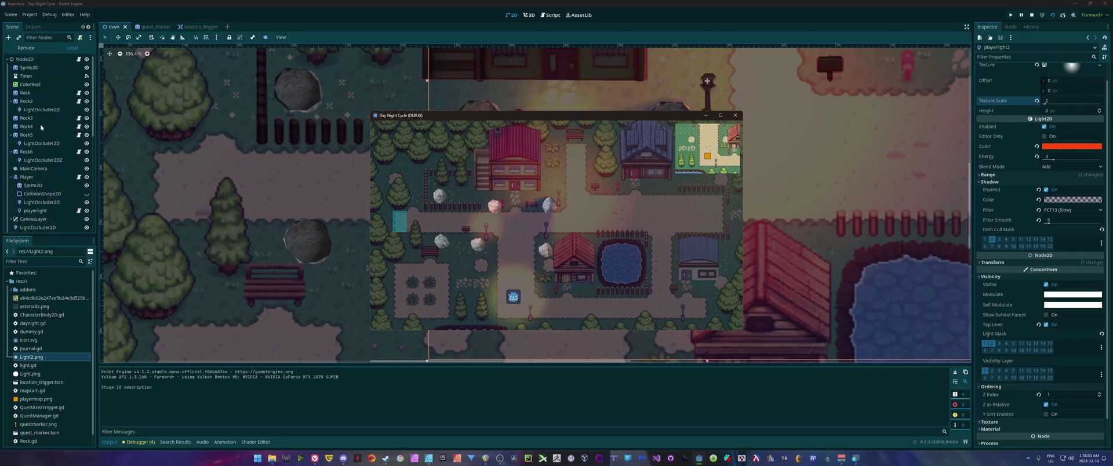
pyautogui.scroll(-5, 39, 110)
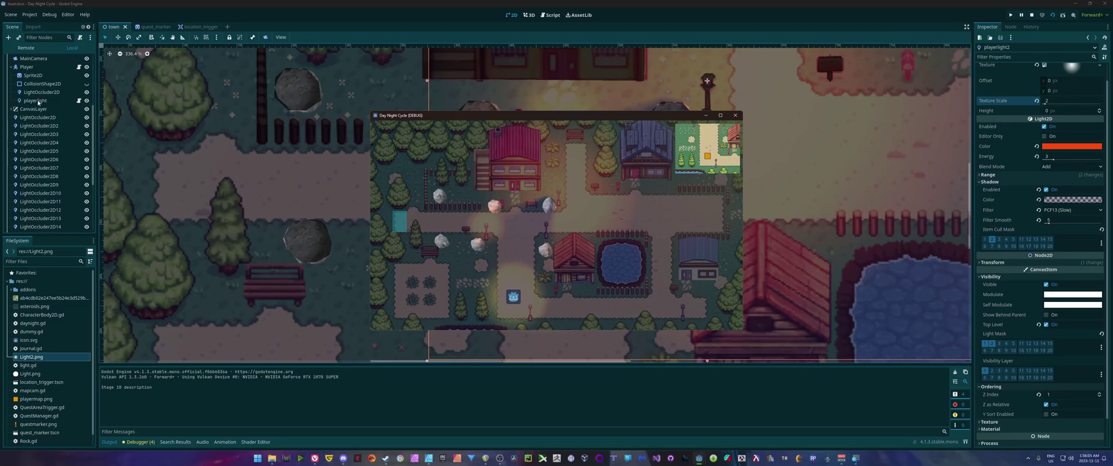
pyautogui.click(36, 100)
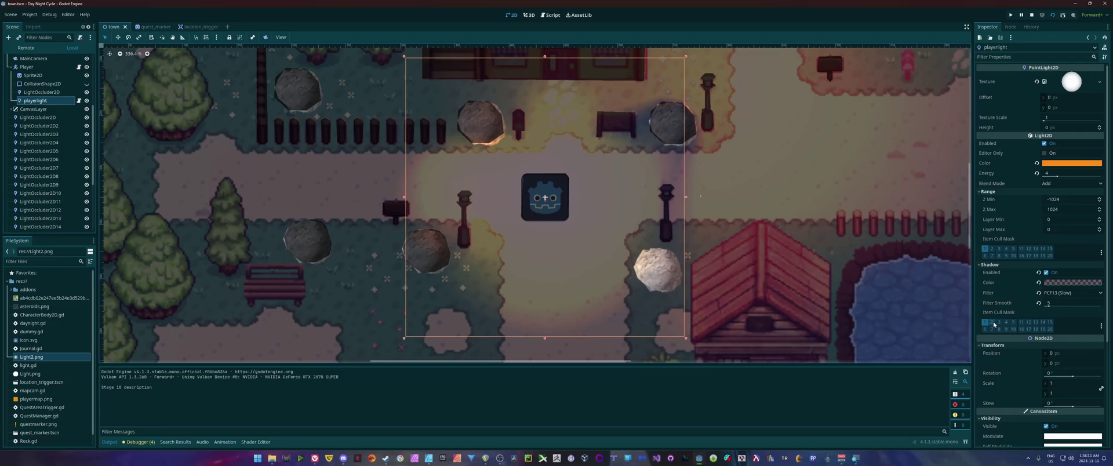
pyautogui.press('F5')
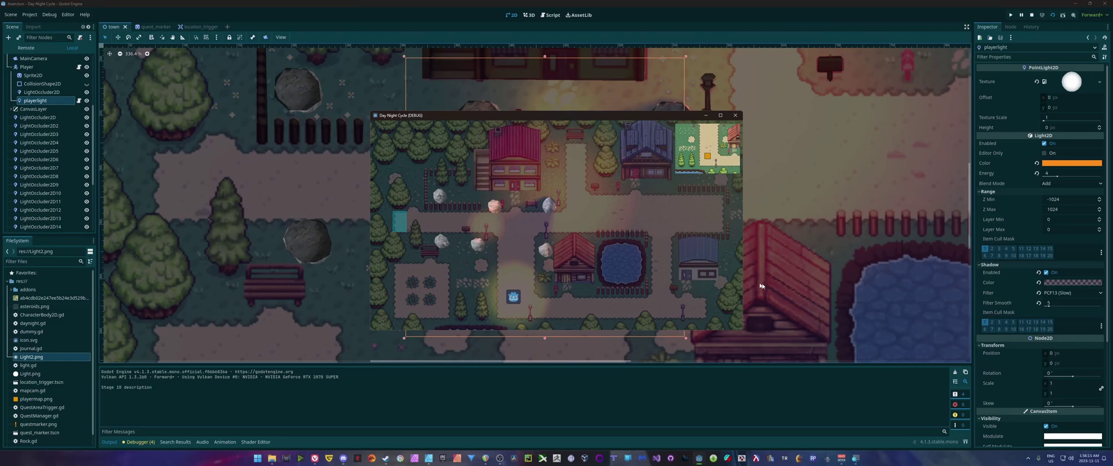
pyautogui.scroll(-4, 1010, 338)
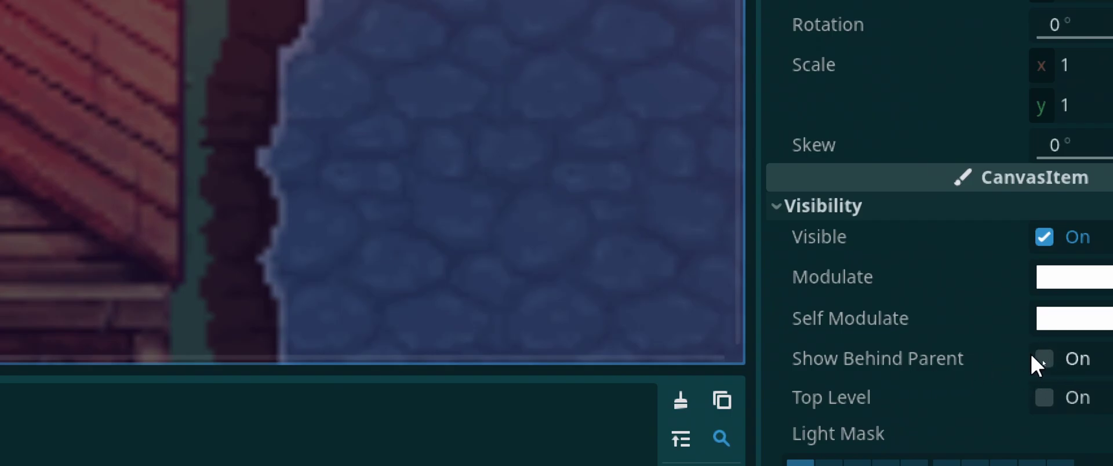
# Turn on Show Behind Parent for playerlight and test-run the game, moving the player around
pyautogui.click(1044, 359)
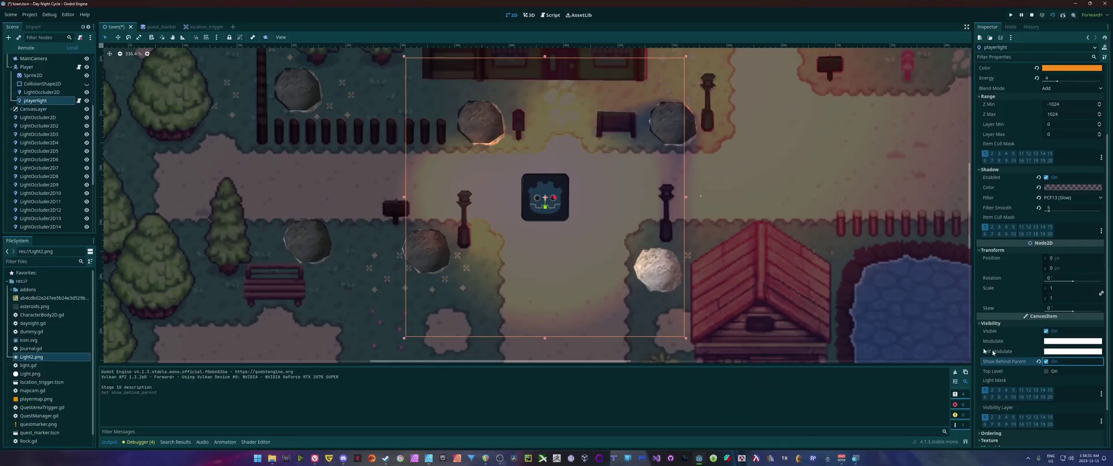
pyautogui.press('F5')
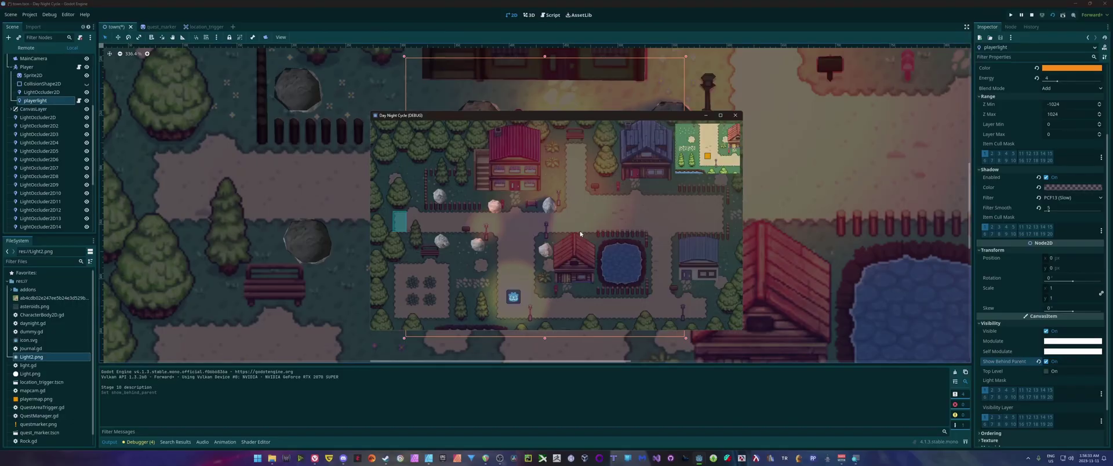
pyautogui.press('Right')
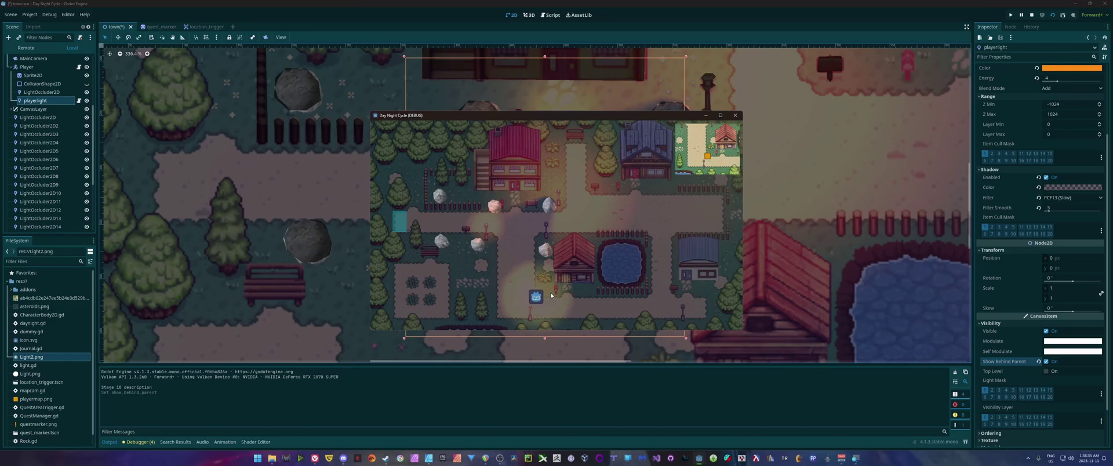
pyautogui.press('Up')
pyautogui.press('Down')
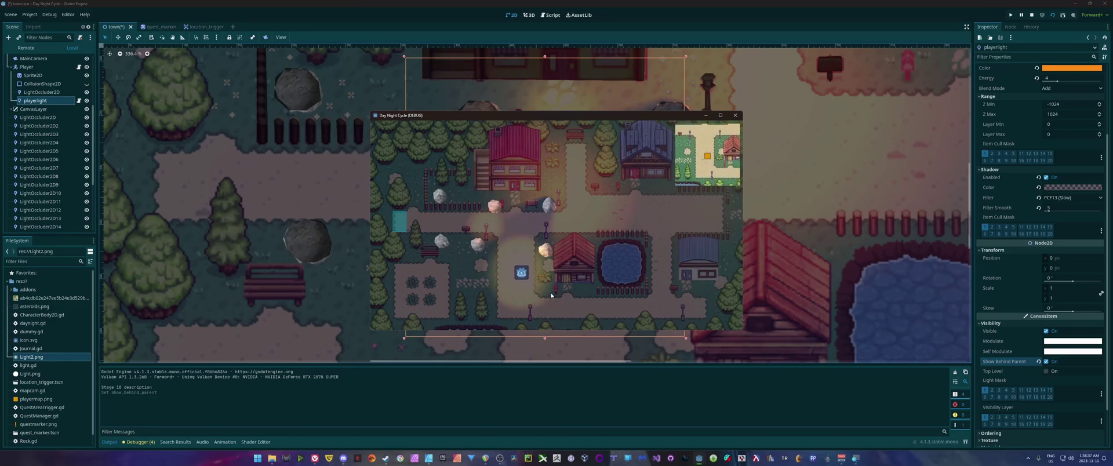
# Restart the test run, move the player up and down, then stop it and disable Show Behind Parent
pyautogui.hotkey('alt', 'F4')
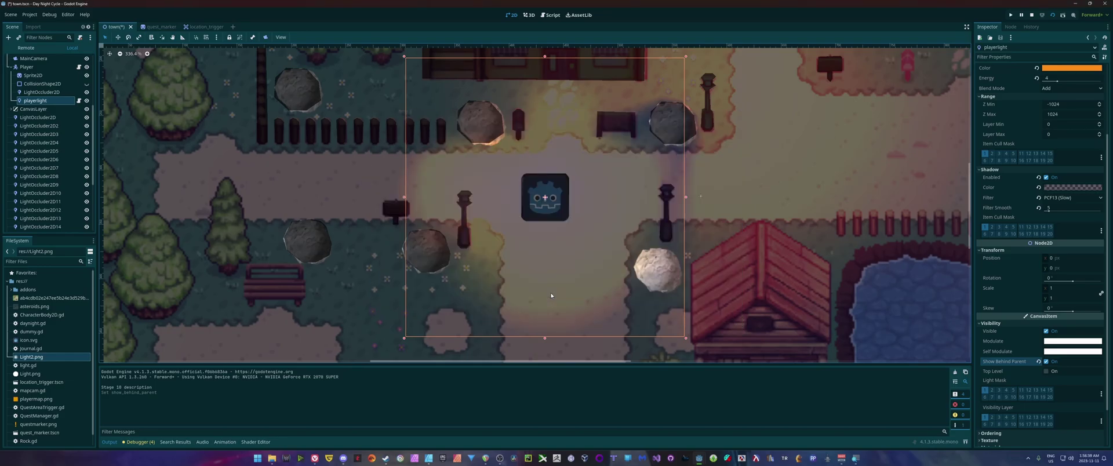
pyautogui.press('F5')
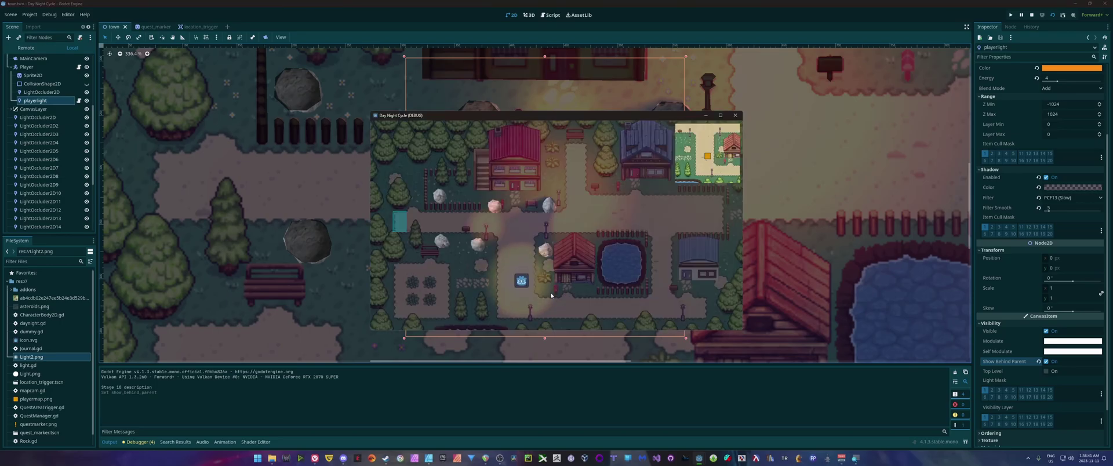
pyautogui.press('Up')
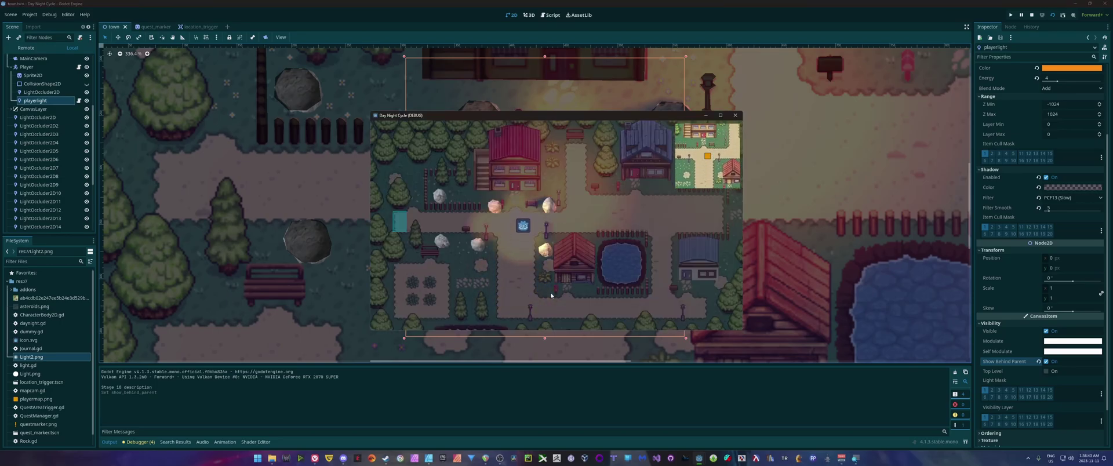
pyautogui.press('Down')
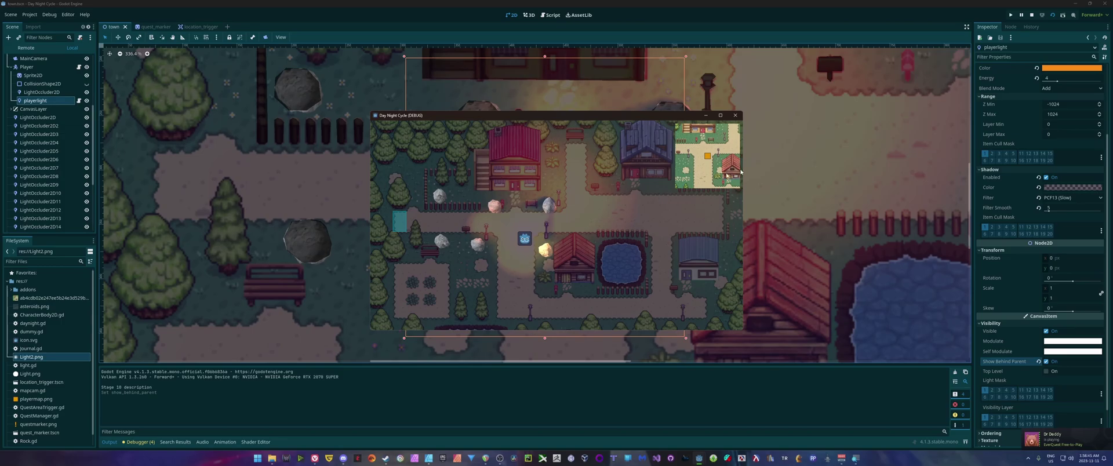
pyautogui.click(736, 115)
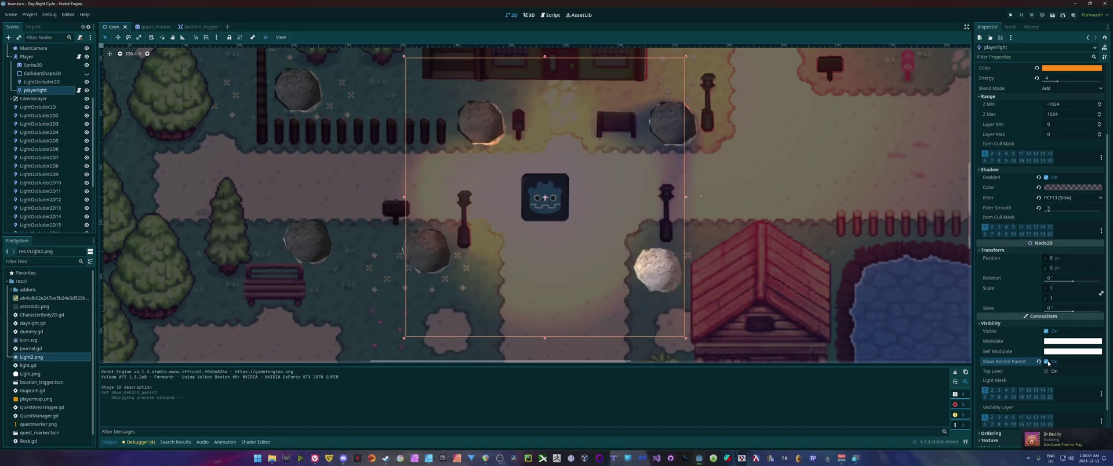
pyautogui.click(1047, 361)
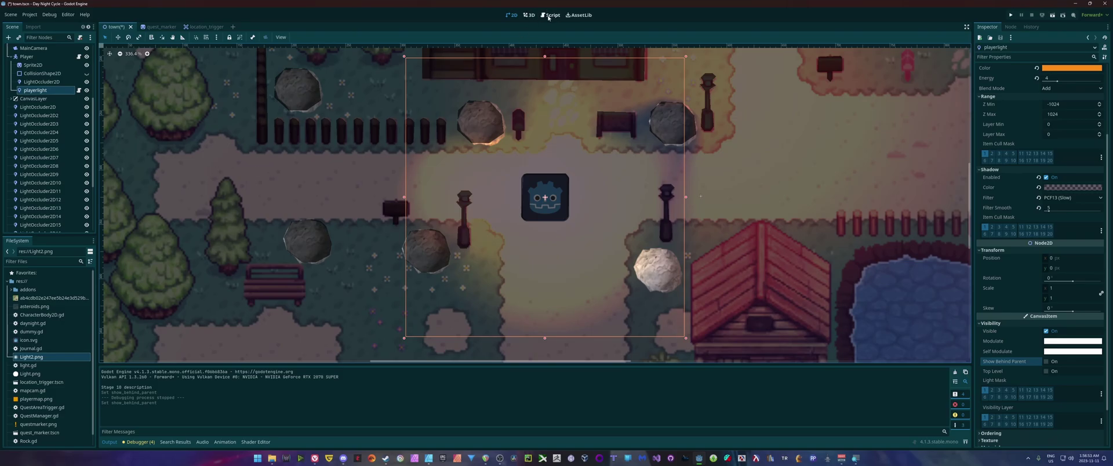
pyautogui.click(551, 14)
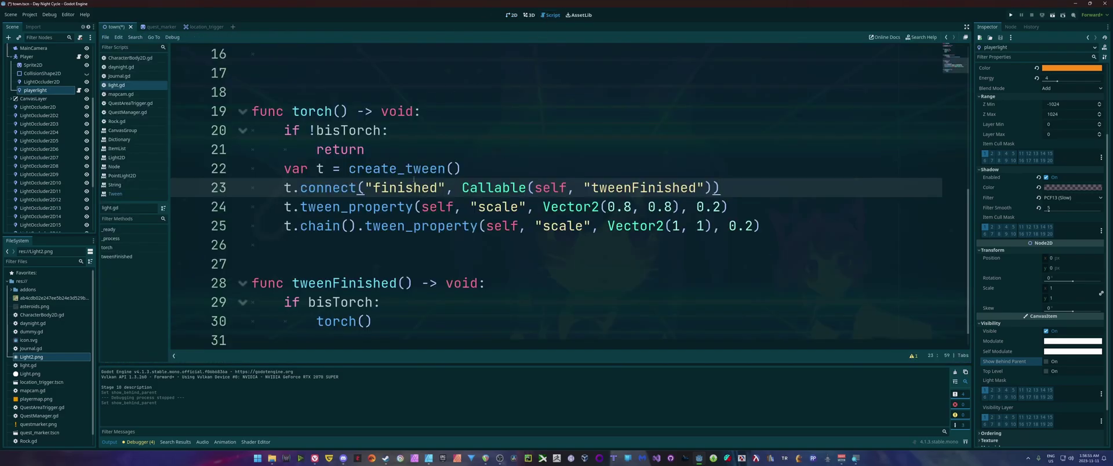
pyautogui.scroll(5, 414, 180)
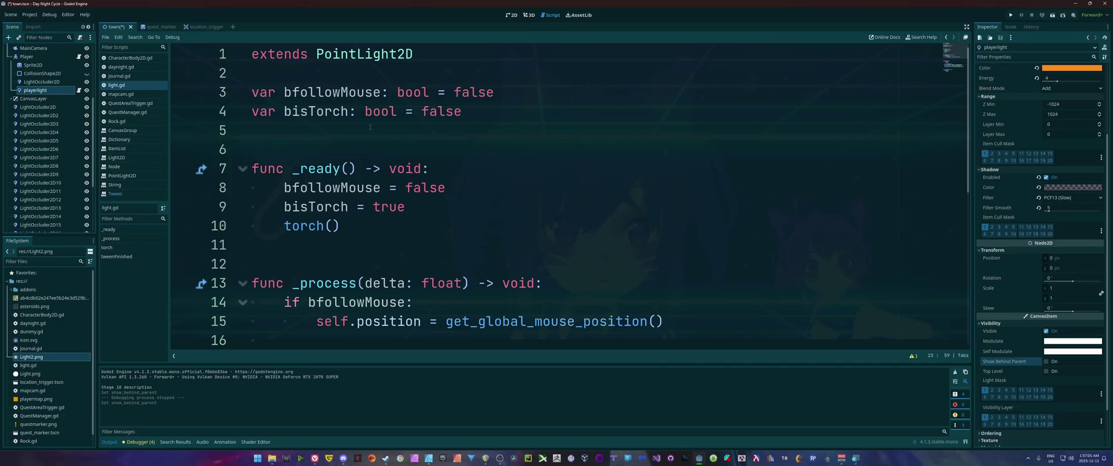
pyautogui.moveTo(284, 92)
pyautogui.mouseDown()
pyautogui.moveTo(373, 91)
pyautogui.moveTo(285, 91)
pyautogui.mouseUp()
pyautogui.click(284, 111)
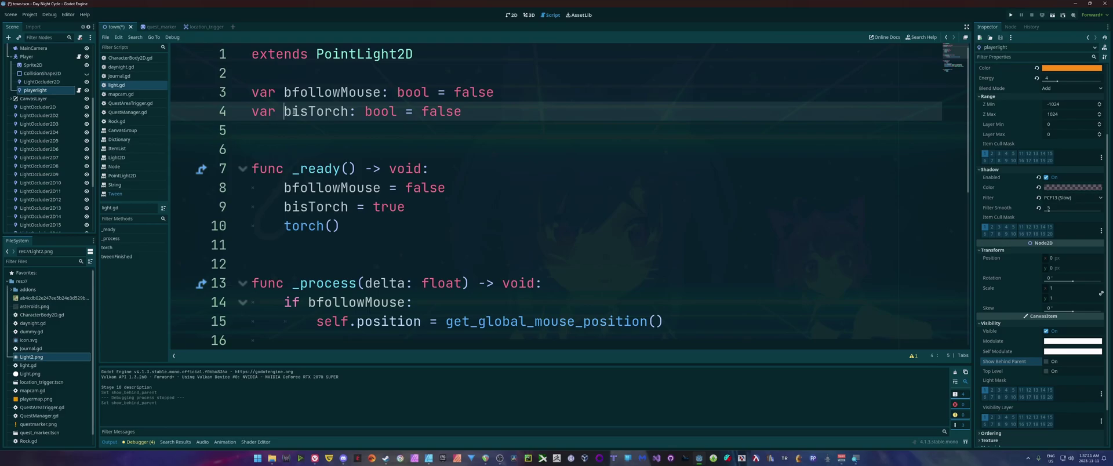
pyautogui.hotkey('ctrl', 'shift', 'Right')
pyautogui.click(356, 111)
pyautogui.write('Lit')
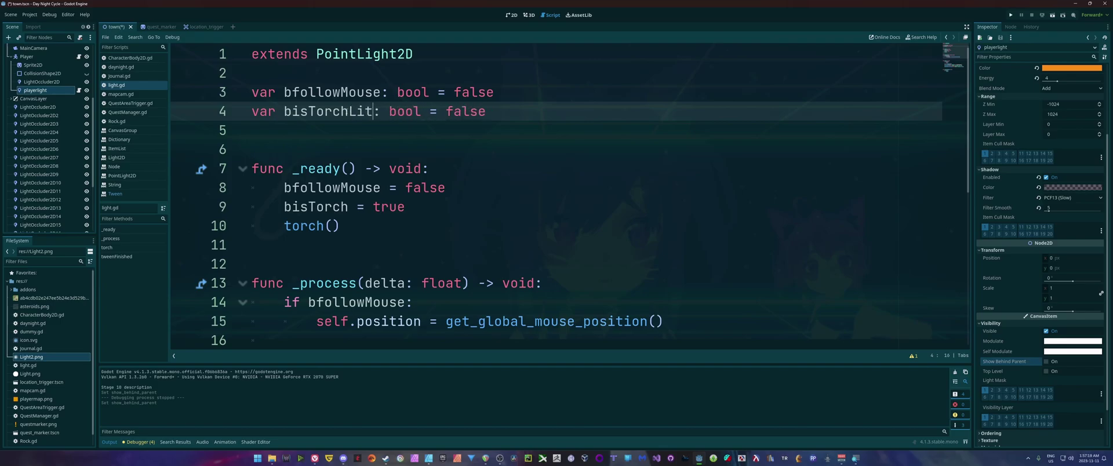
pyautogui.press('BackSpace')
pyautogui.press('BackSpace')
pyautogui.press('BackSpace')
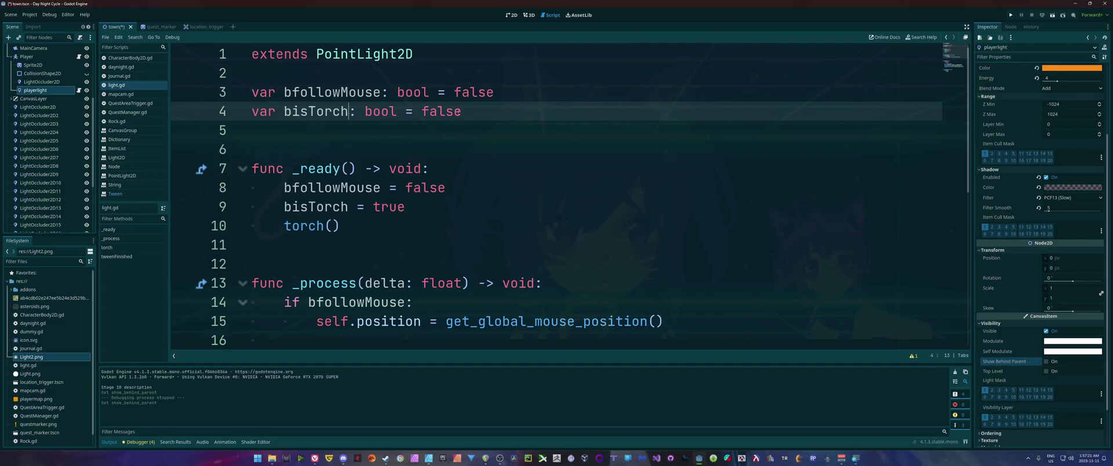
pyautogui.moveTo(488, 116); pyautogui.dragTo(412, 113)
pyautogui.press('End')
pyautogui.doubleClick(416, 207)
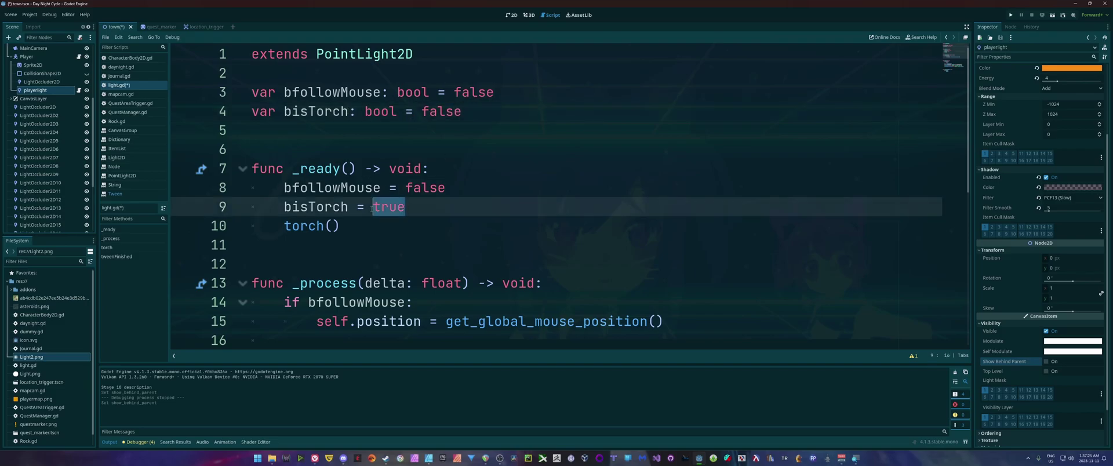
pyautogui.moveTo(348, 226); pyautogui.dragTo(284, 227)
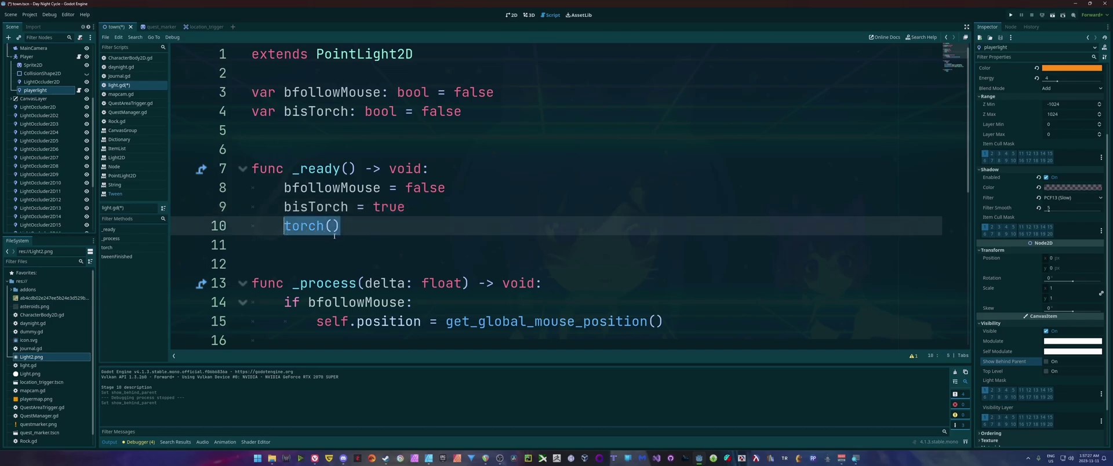
pyautogui.scroll(-1, 356, 234)
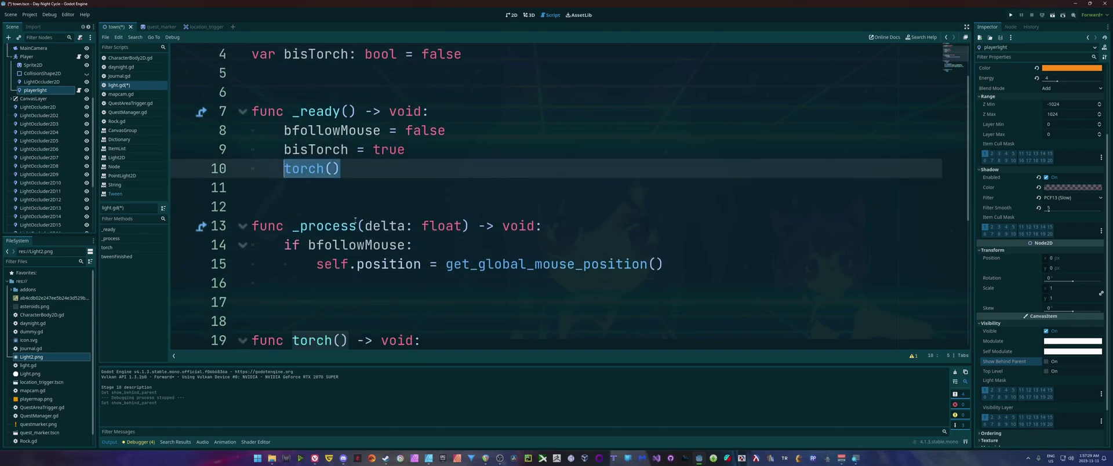
pyautogui.scroll(-1, 355, 219)
pyautogui.scroll(-3, 349, 207)
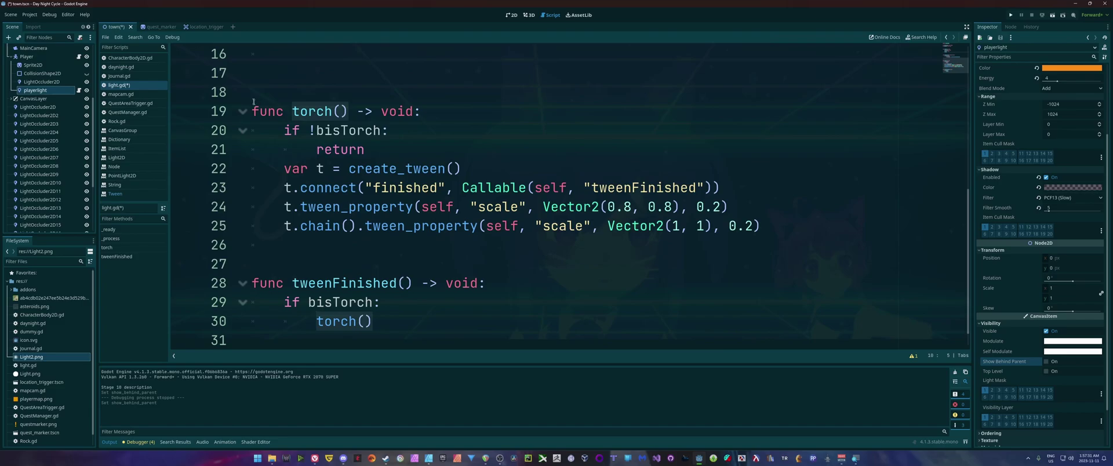
pyautogui.click(282, 127)
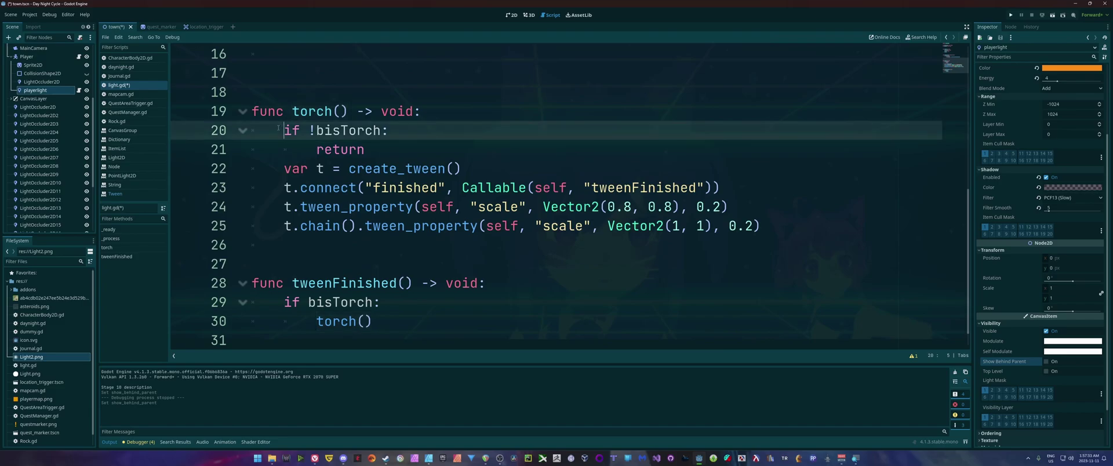
pyautogui.moveTo(278, 128); pyautogui.dragTo(403, 130)
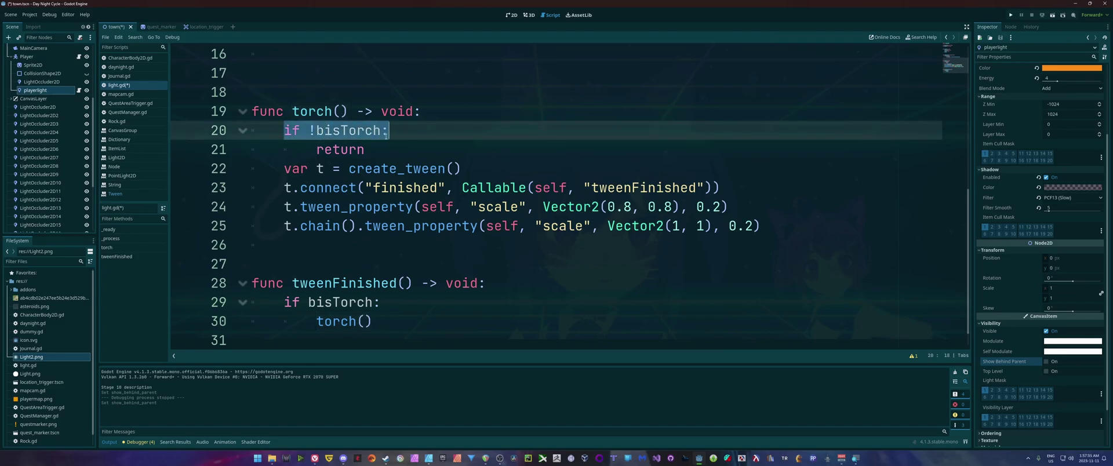
pyautogui.moveTo(364, 149); pyautogui.dragTo(311, 150)
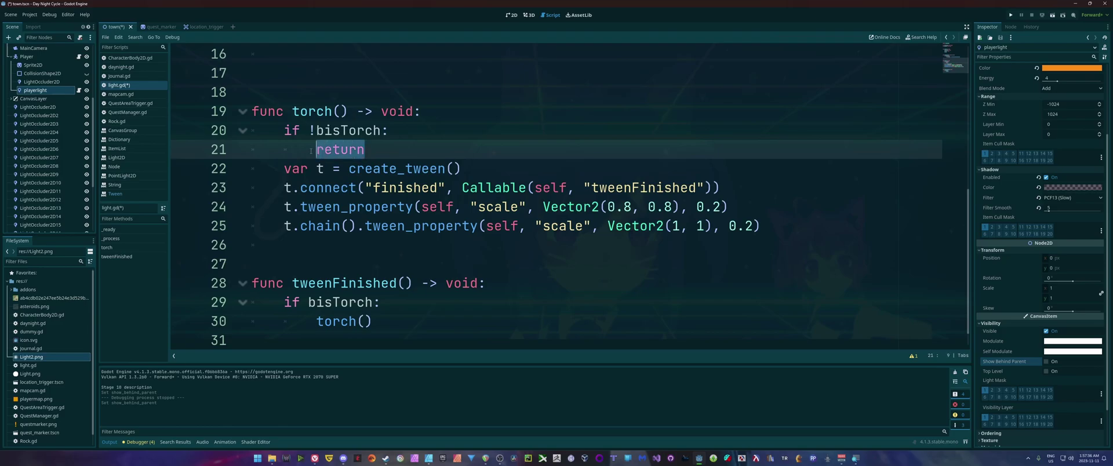
pyautogui.click(394, 153)
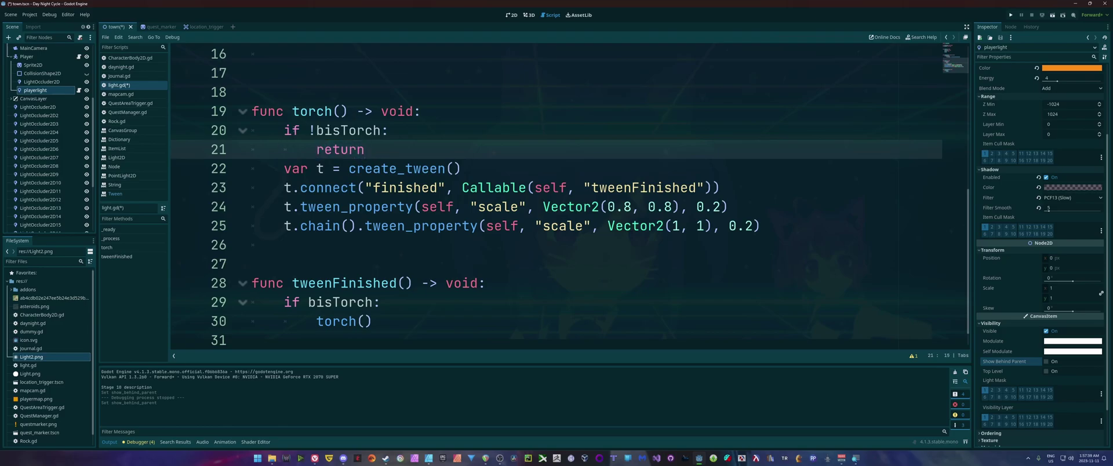
pyautogui.moveTo(281, 169); pyautogui.dragTo(463, 169)
pyautogui.moveTo(282, 188); pyautogui.dragTo(748, 186)
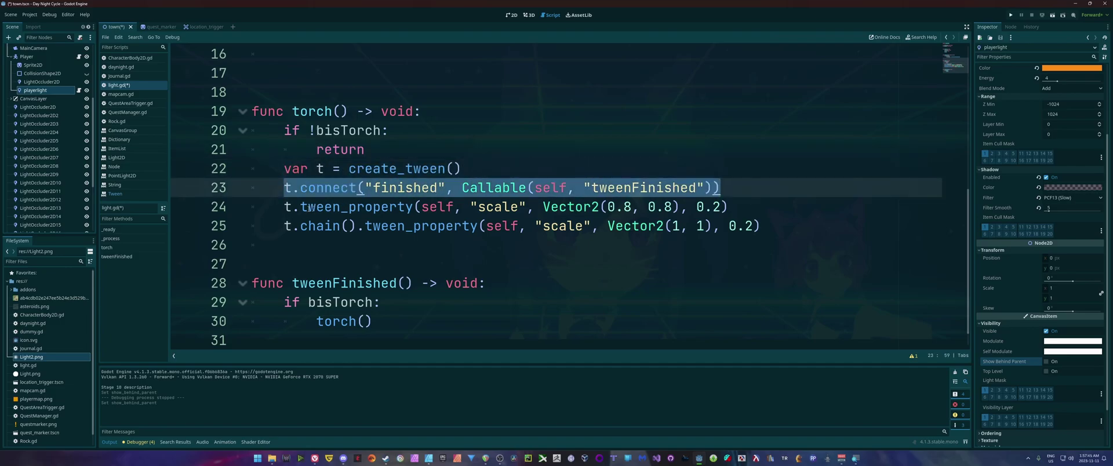
pyautogui.moveTo(292, 207); pyautogui.dragTo(729, 207)
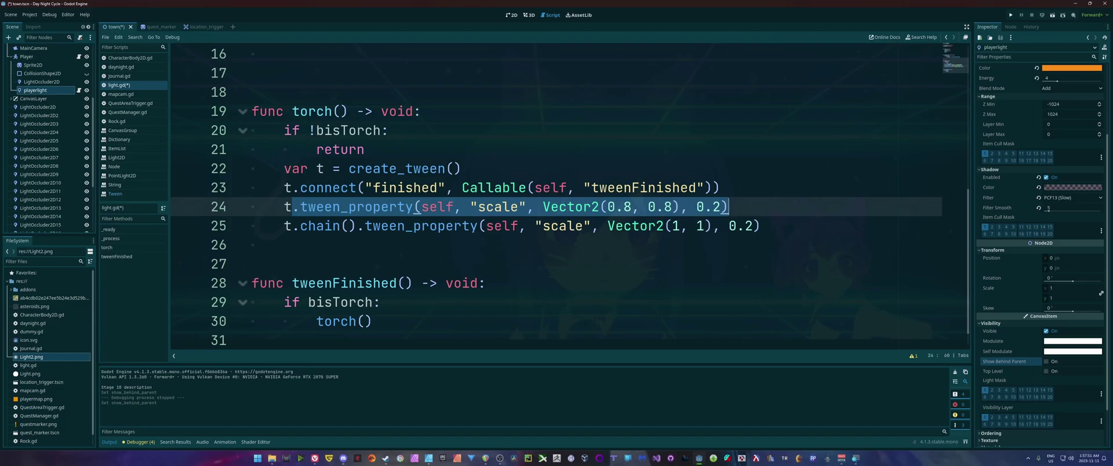
pyautogui.click(616, 207)
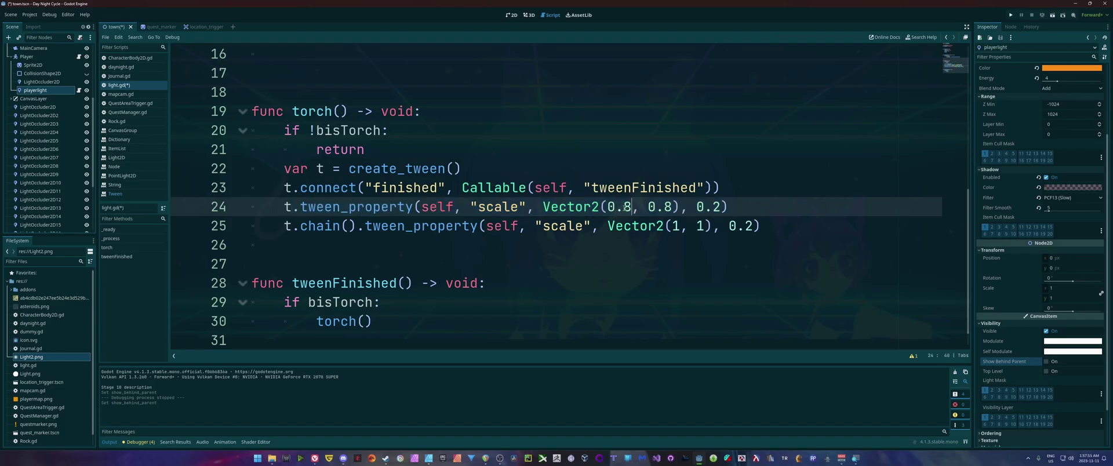
pyautogui.doubleClick(620, 207)
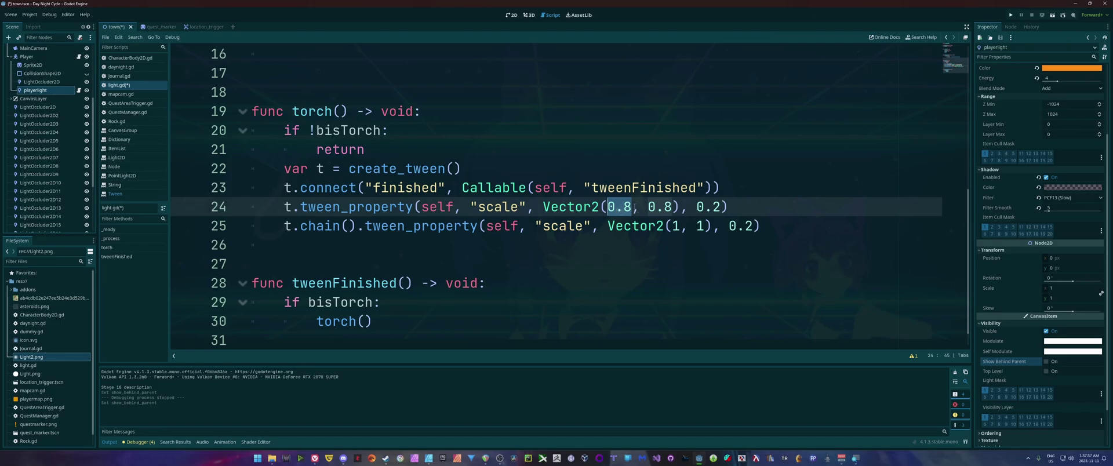
pyautogui.moveTo(721, 207); pyautogui.dragTo(694, 207)
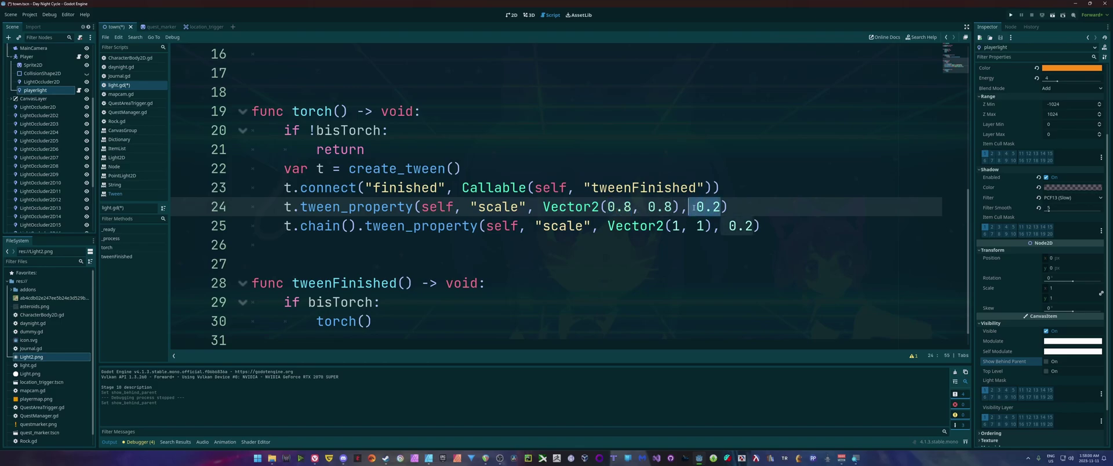
pyautogui.click(763, 203)
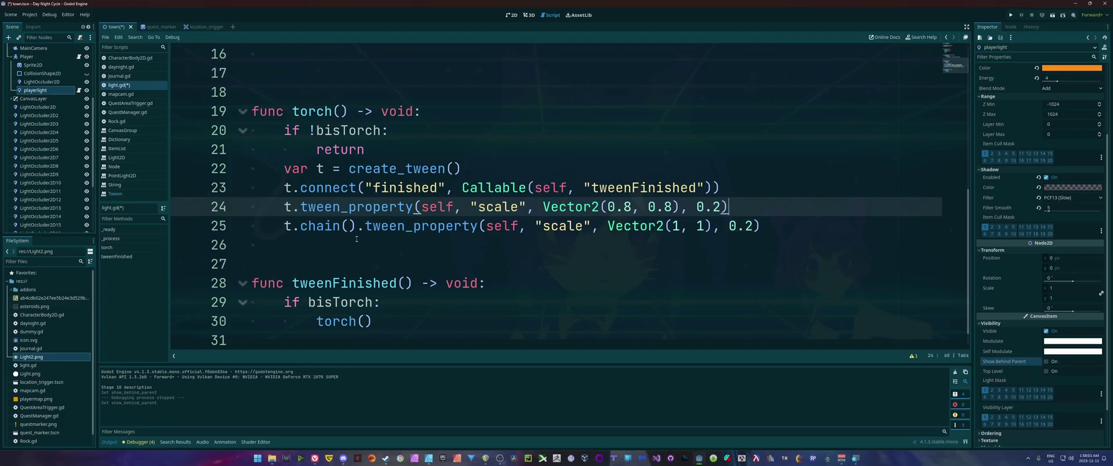
pyautogui.doubleClick(320, 226)
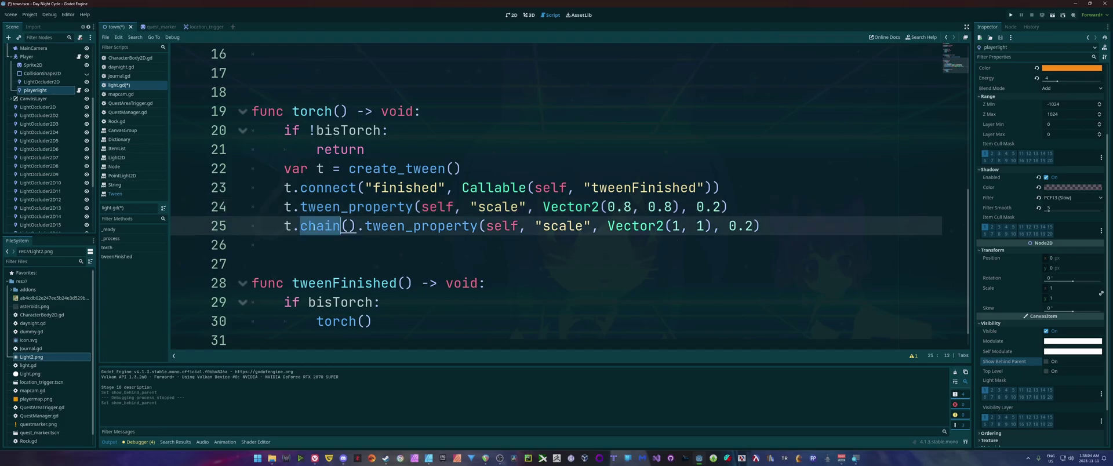
pyautogui.doubleClick(406, 225)
pyautogui.doubleClick(334, 225)
pyautogui.doubleClick(357, 207)
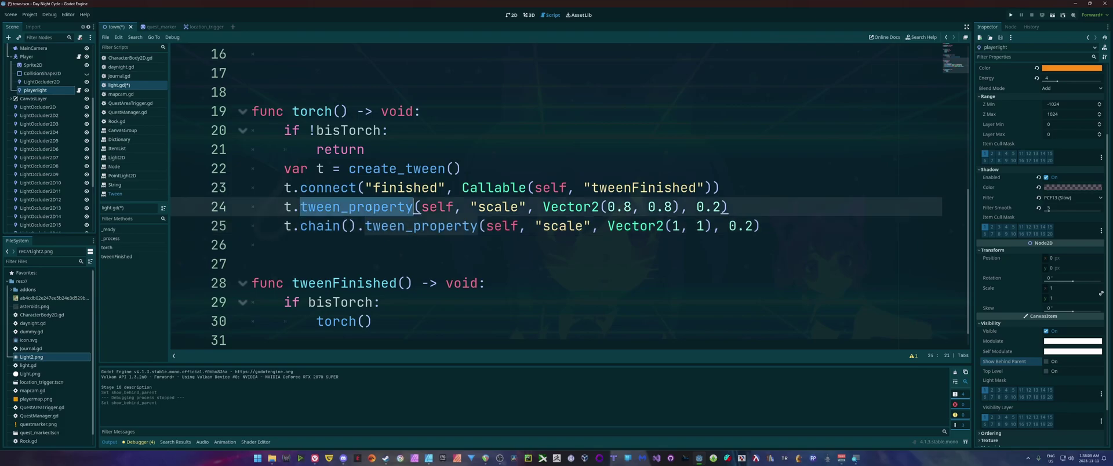
pyautogui.doubleClick(341, 225)
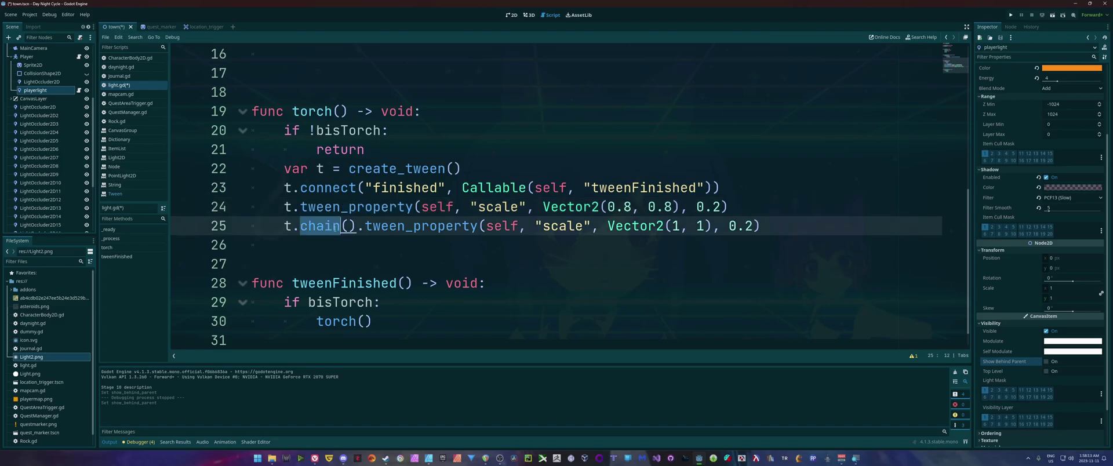
pyautogui.doubleClick(395, 226)
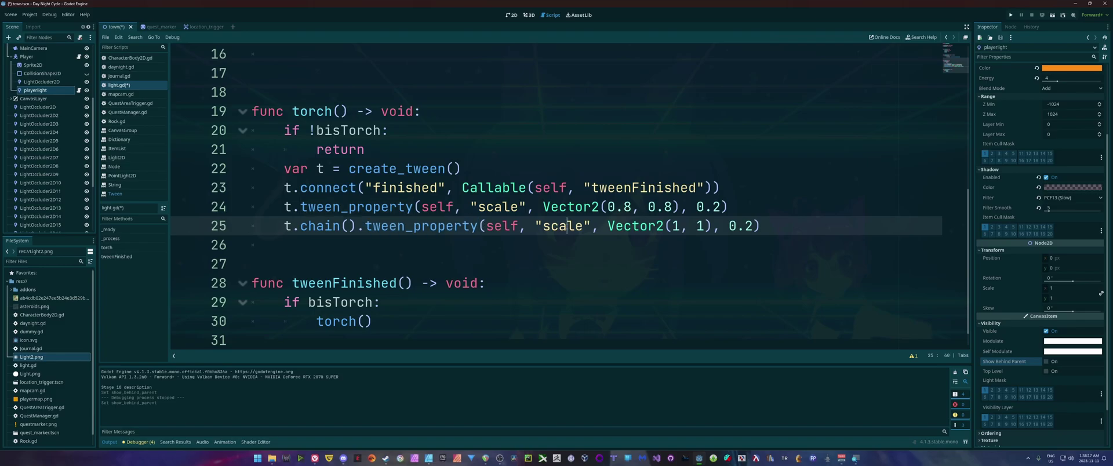
pyautogui.doubleClick(565, 225)
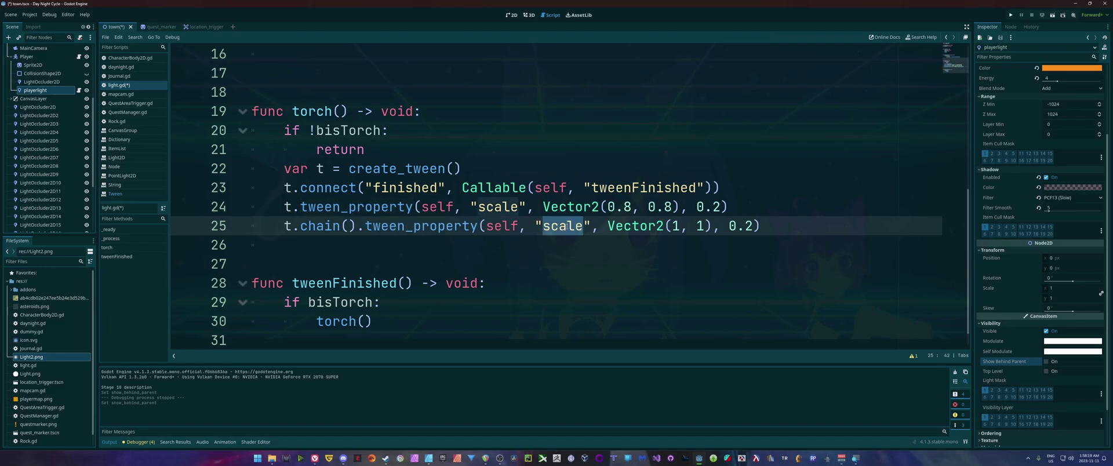
pyautogui.click(682, 225)
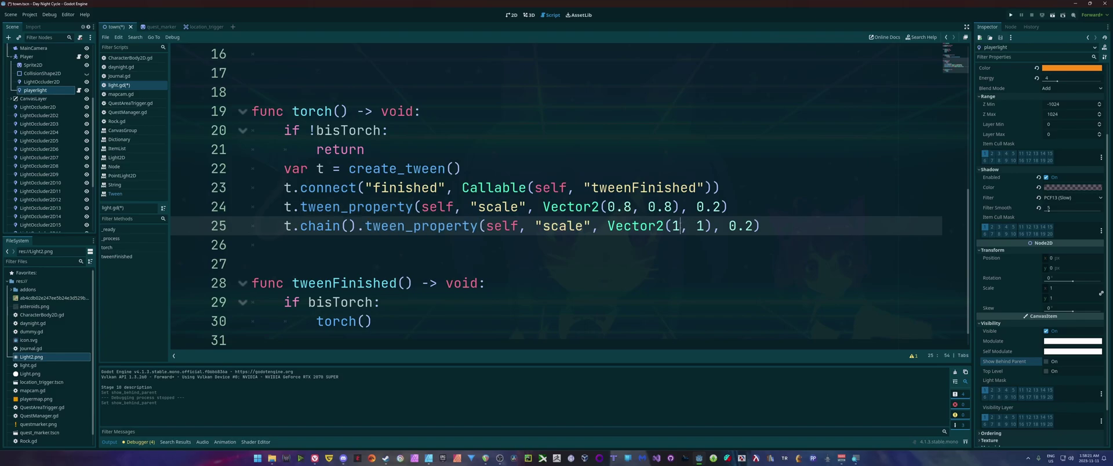
pyautogui.hotkey('shift', 'Left')
pyautogui.moveTo(729, 226); pyautogui.dragTo(753, 226)
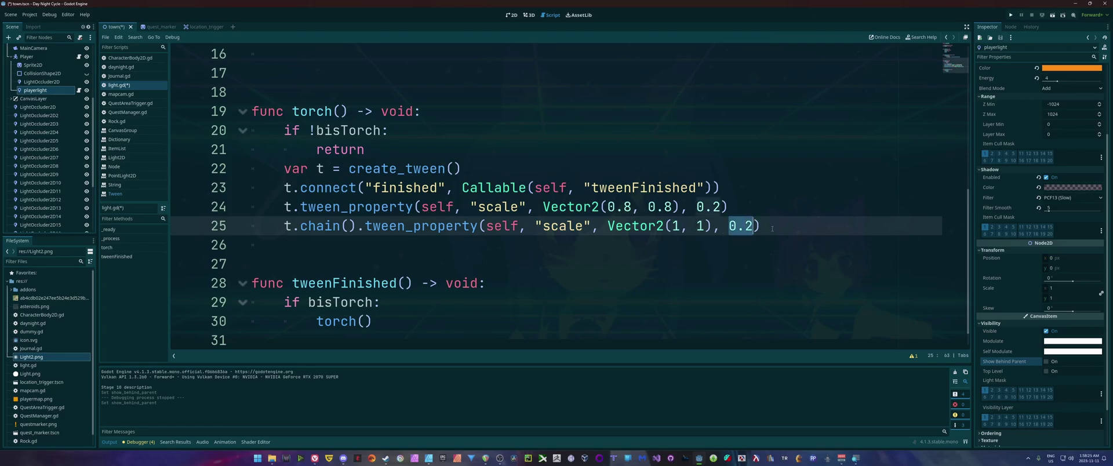
# Change both torch scale tween durations on lines 24 and 25 from 0.2 to 0.05 and save light.gd
pyautogui.press('Right')
pyautogui.hotkey('shift', 'Left')
pyautogui.hotkey('shift', 'Left')
pyautogui.hotkey('shift', 'Left')
pyautogui.click(748, 231)
pyautogui.press('BackSpace')
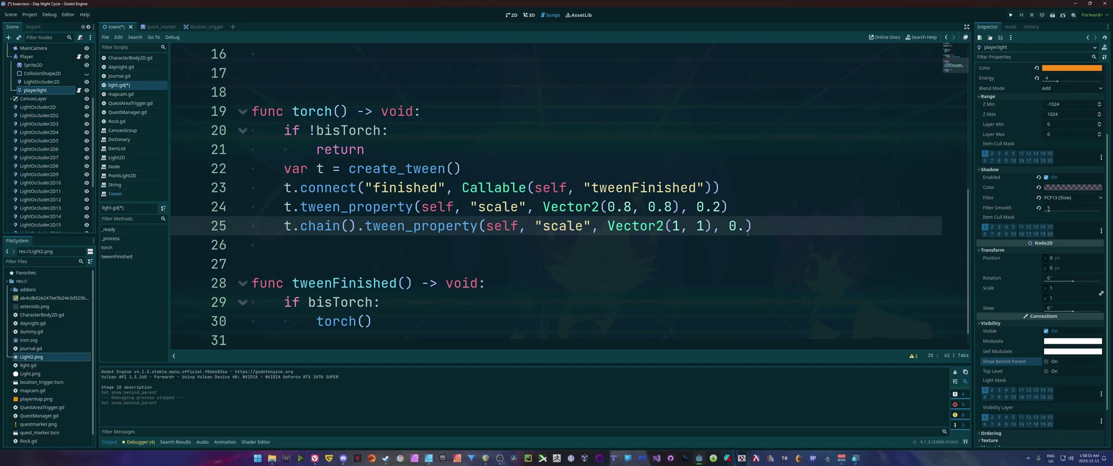
pyautogui.write('05')
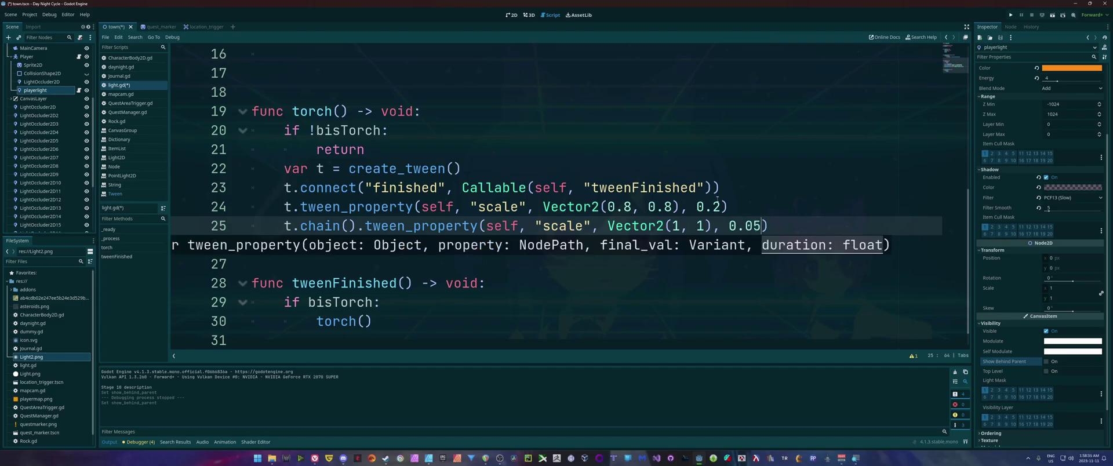
pyautogui.click(722, 207)
pyautogui.press('BackSpace')
pyautogui.write('05')
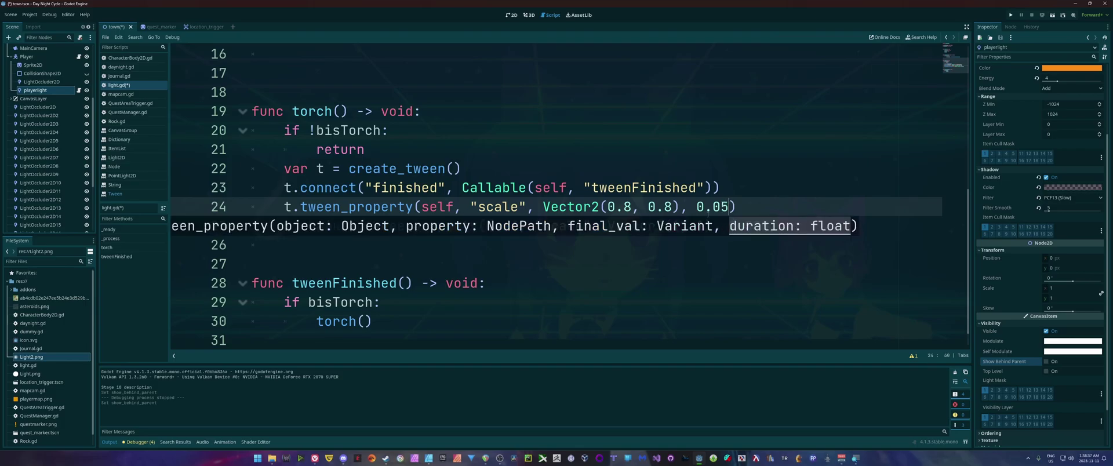
pyautogui.hotkey('ctrl', 's')
# Review the tweenFinished callback on line 23 and the bisTorch check on line 29
pyautogui.click(537, 269)
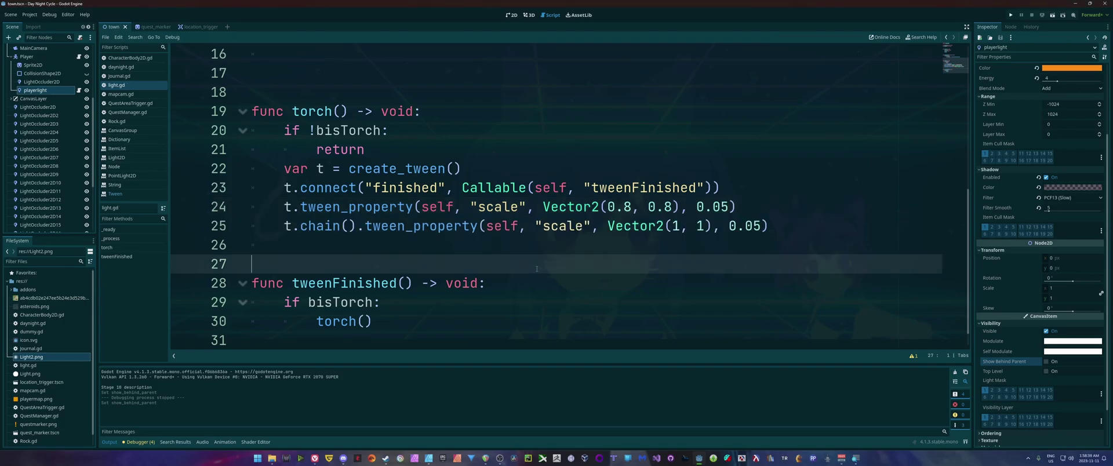
pyautogui.scroll(-1, 547, 264)
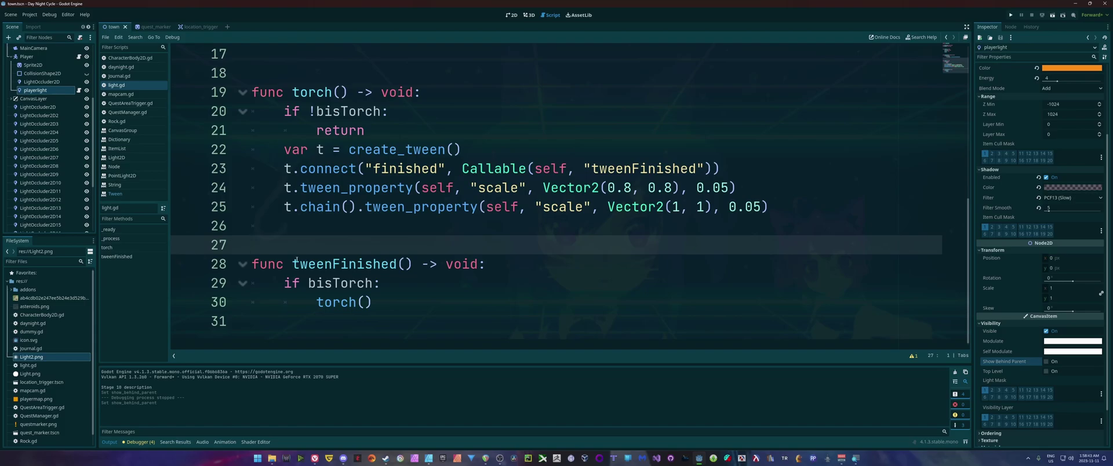
pyautogui.click(637, 166)
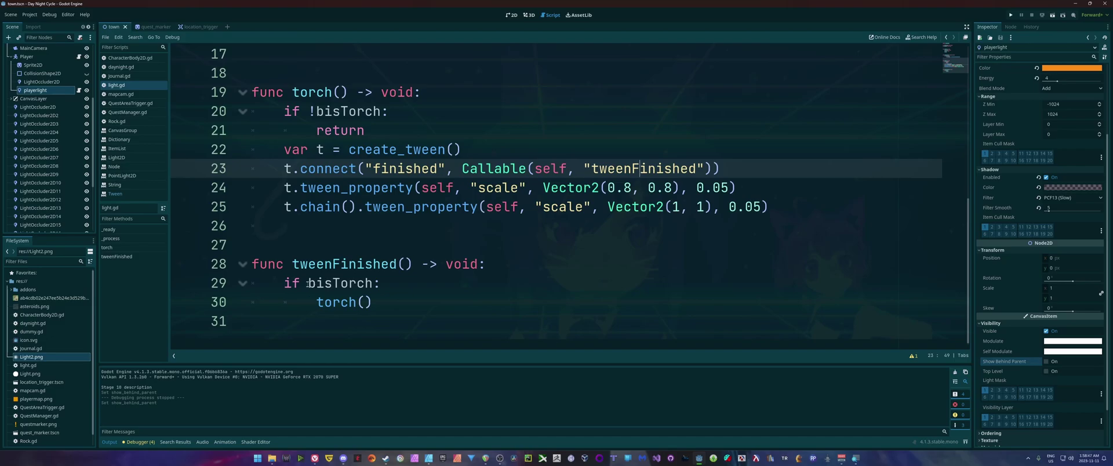
pyautogui.moveTo(308, 283); pyautogui.dragTo(382, 283)
pyautogui.click(377, 301)
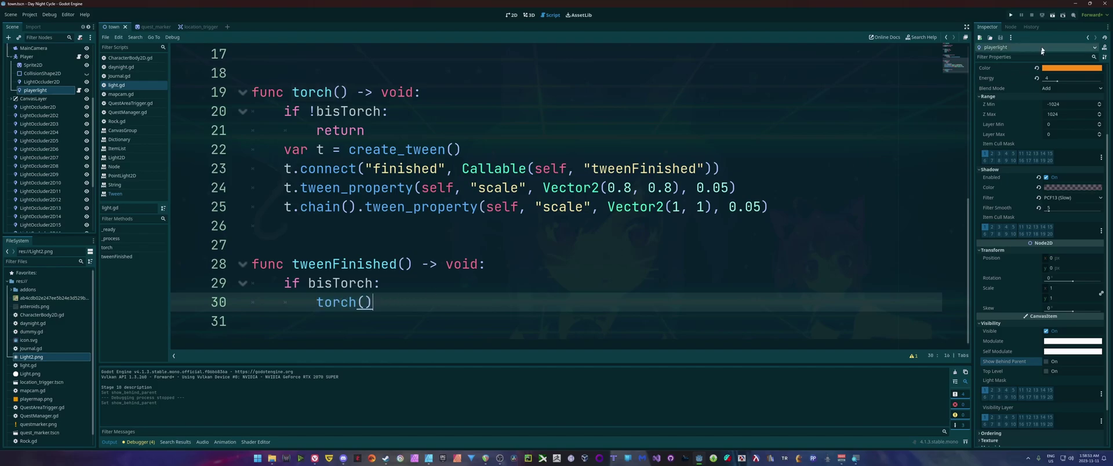
# Run the game with the 0.05-second flicker, walk the player down, and stop it
pyautogui.click(1054, 16)
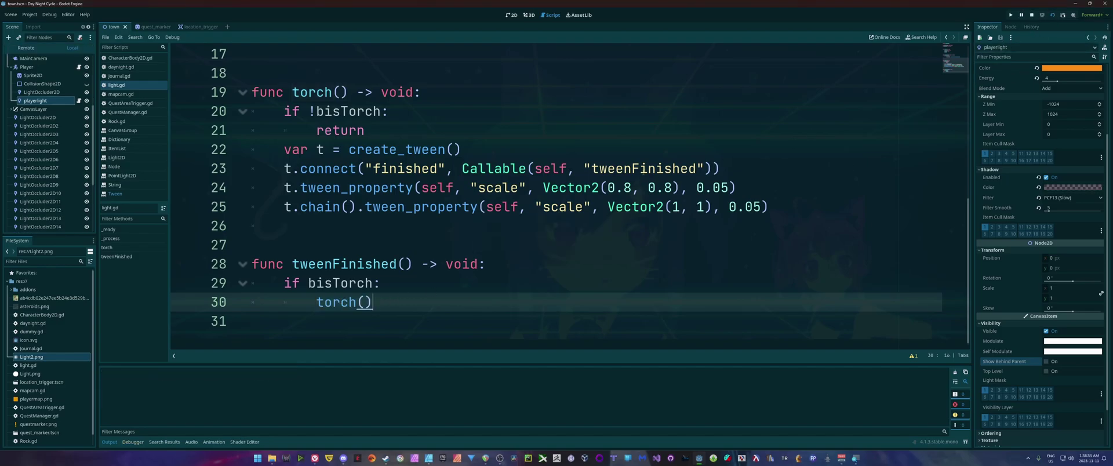
pyautogui.press('Down')
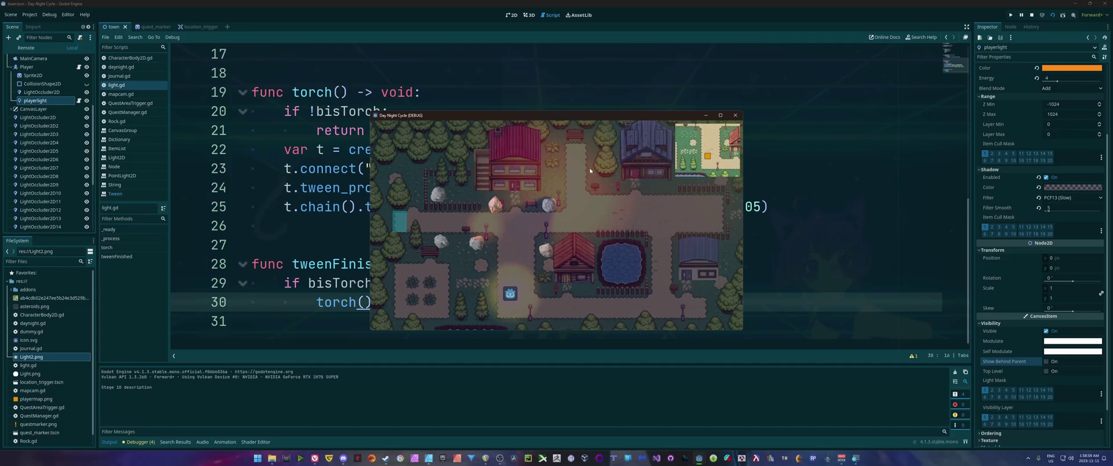
pyautogui.click(735, 114)
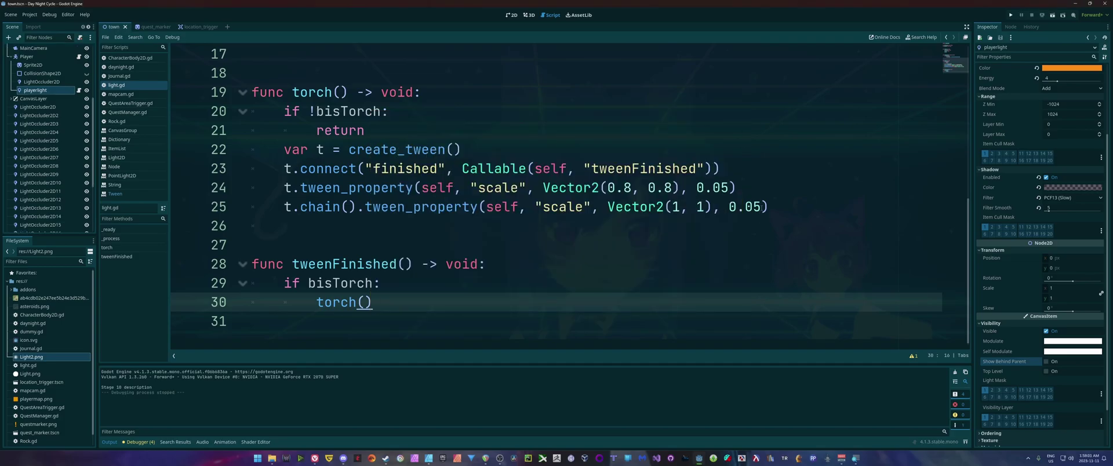
# Set both tween durations on lines 24 and 25 back to 0.2 seconds
pyautogui.click(761, 207)
pyautogui.press('BackSpace')
pyautogui.press('BackSpace')
pyautogui.write('2')
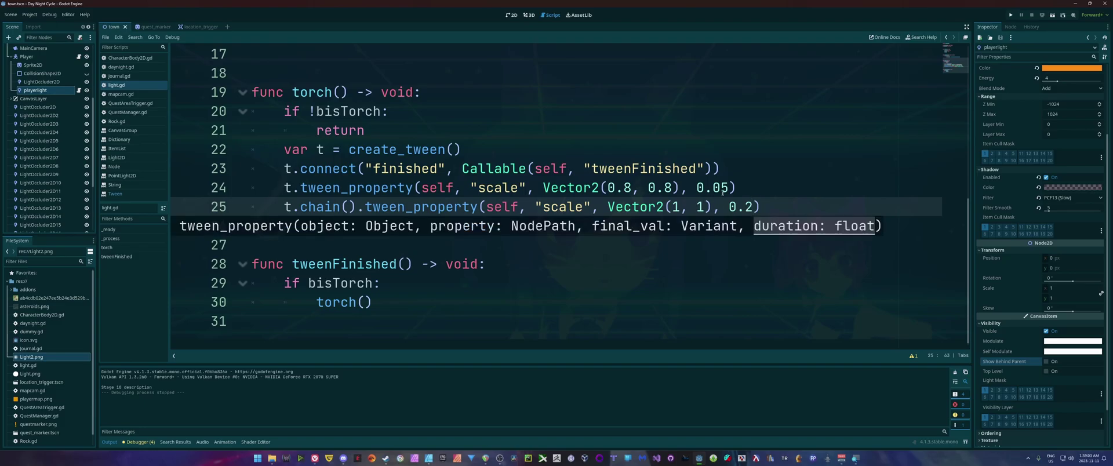
pyautogui.click(729, 187)
pyautogui.press('BackSpace')
pyautogui.press('BackSpace')
pyautogui.write('2')
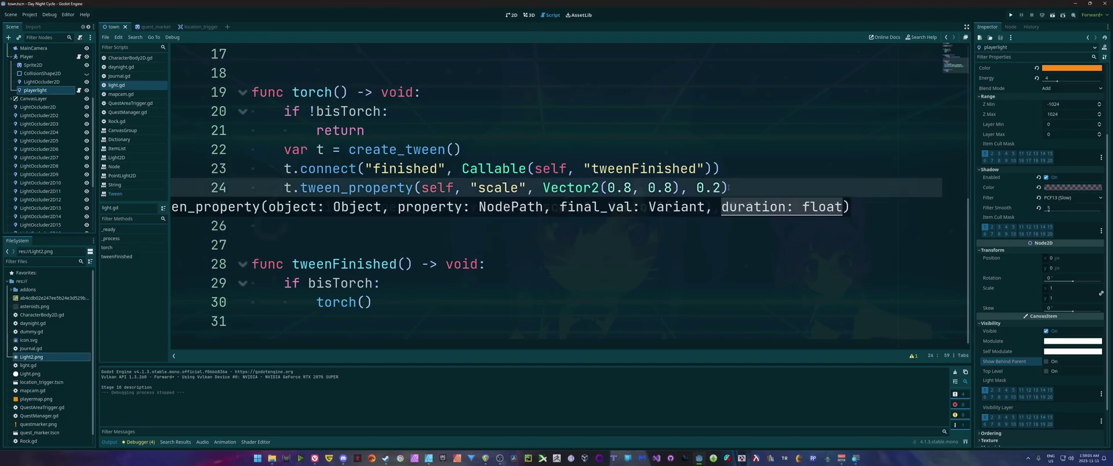
pyautogui.scroll(5, 510, 202)
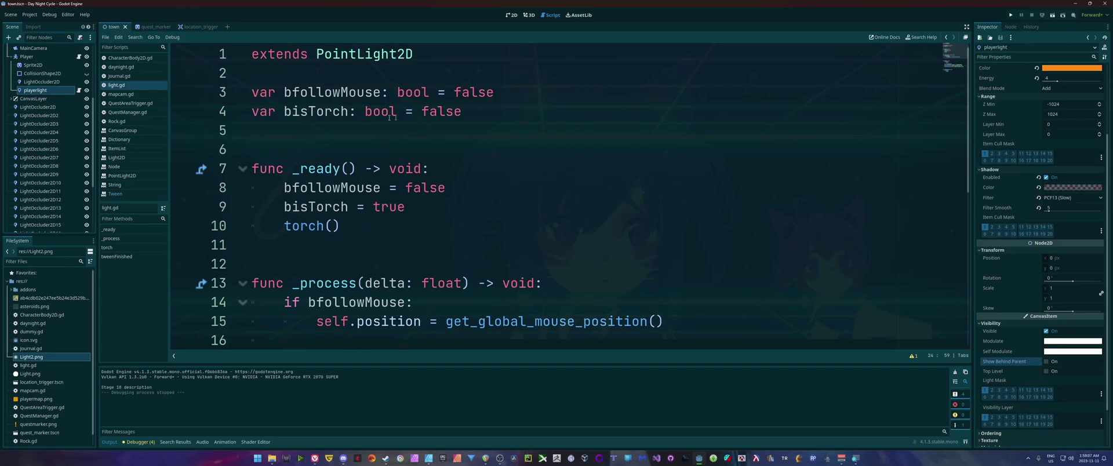
pyautogui.scroll(-4, 415, 128)
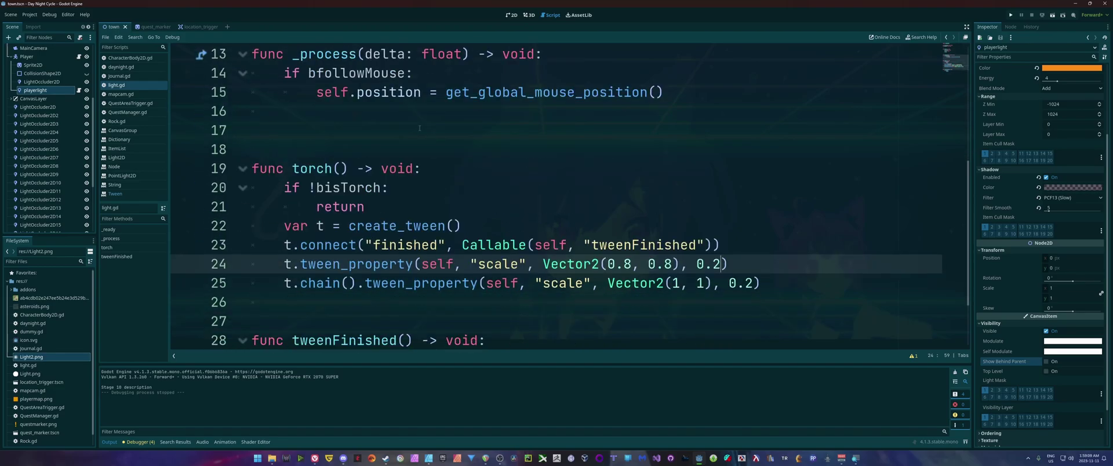
pyautogui.scroll(-1, 429, 124)
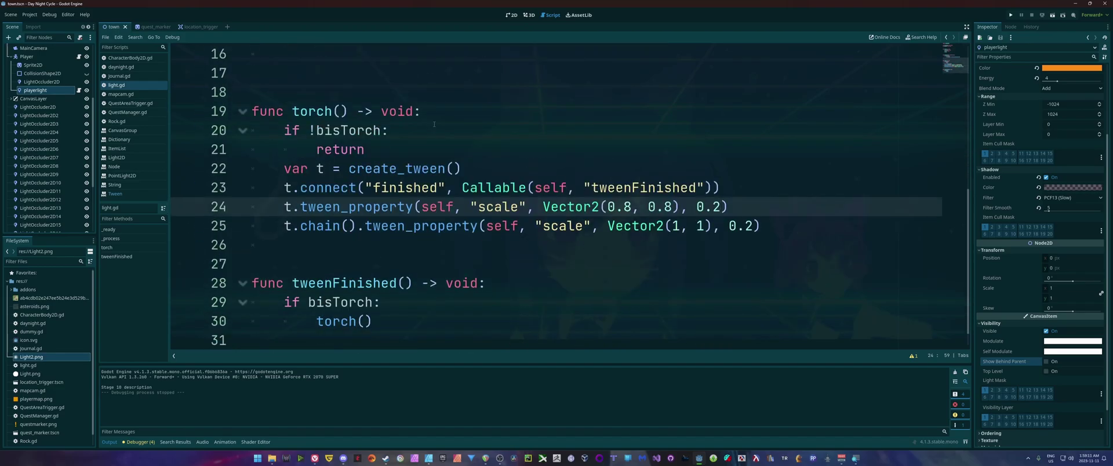
pyautogui.scroll(5, 443, 126)
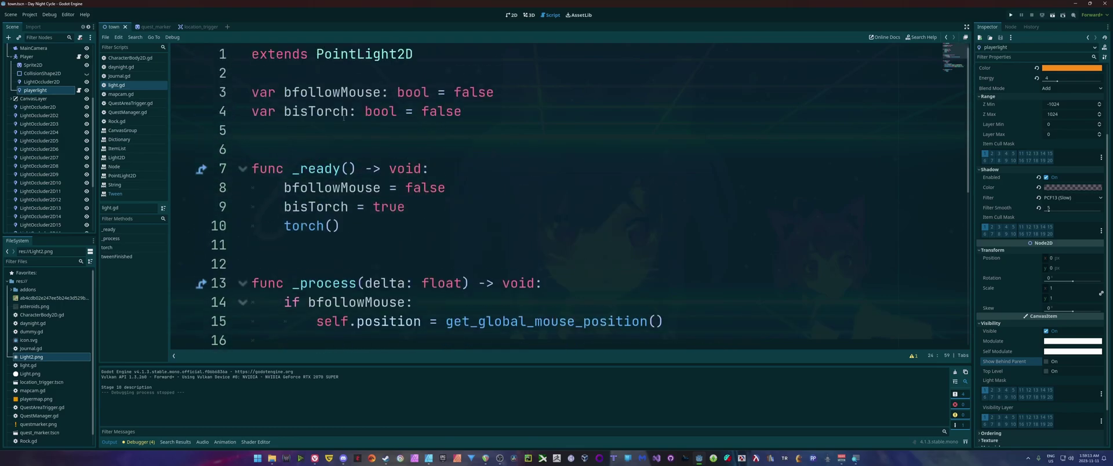
pyautogui.click(251, 112)
pyautogui.write('@export')
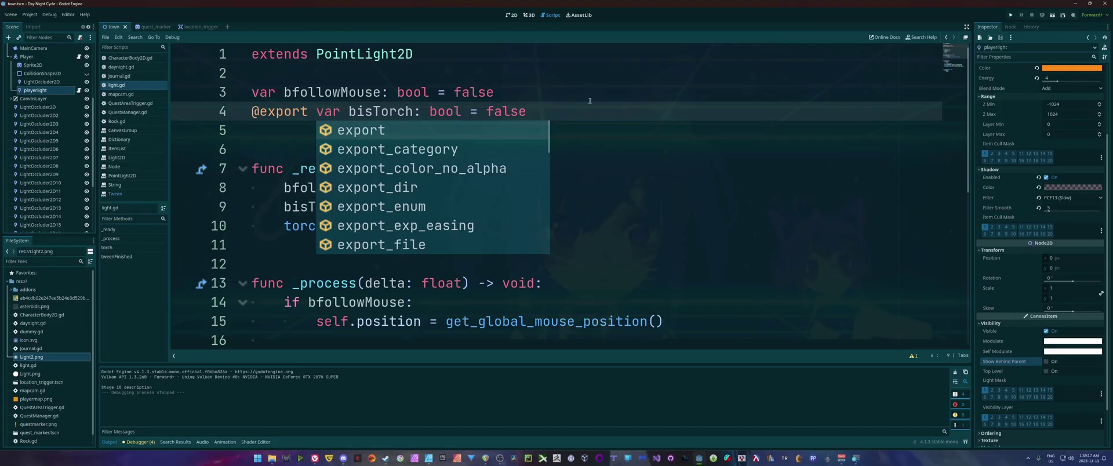
pyautogui.hotkey('ctrl', 's')
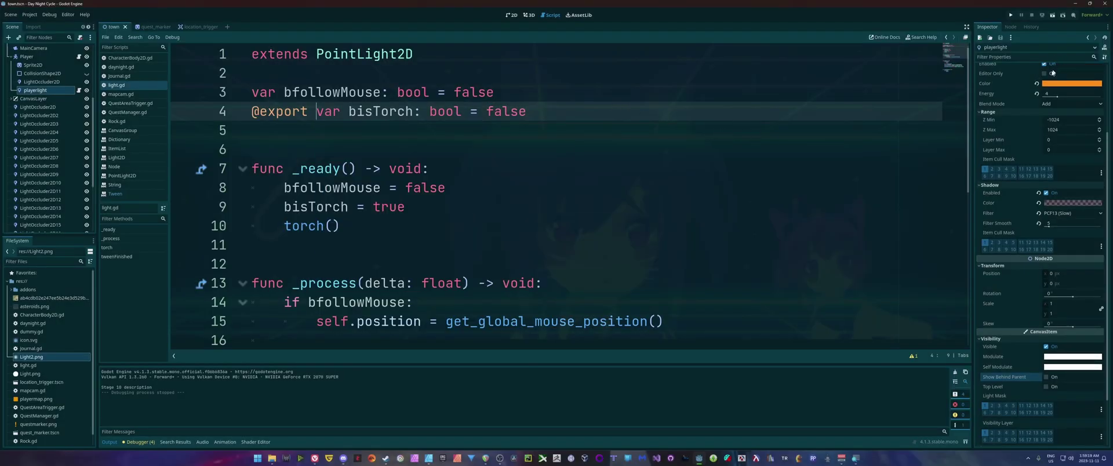
pyautogui.click(1044, 76)
pyautogui.click(1044, 76)
pyautogui.click(1044, 76)
pyautogui.click(1044, 76)
pyautogui.click(1044, 76)
pyautogui.click(1044, 76)
pyautogui.click(1044, 76)
pyautogui.click(1044, 76)
pyautogui.click(1044, 76)
pyautogui.click(1044, 76)
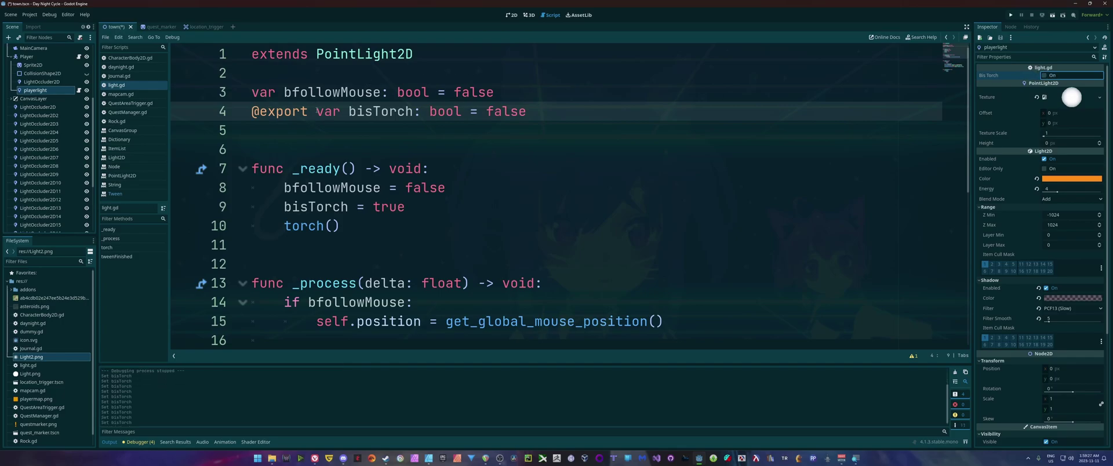
pyautogui.moveTo(317, 111); pyautogui.dragTo(251, 112)
pyautogui.press('BackSpace')
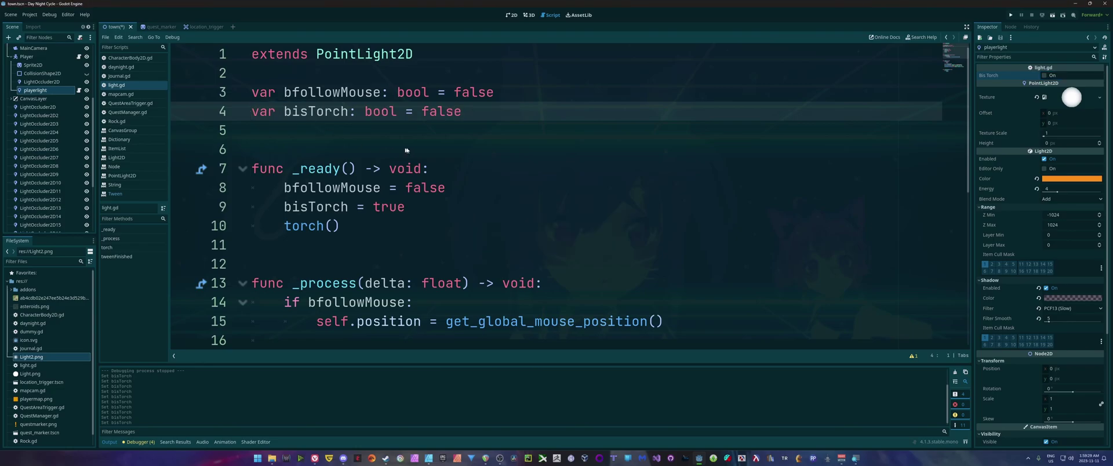
pyautogui.hotkey('ctrl', 's')
pyautogui.scroll(-5, 445, 150)
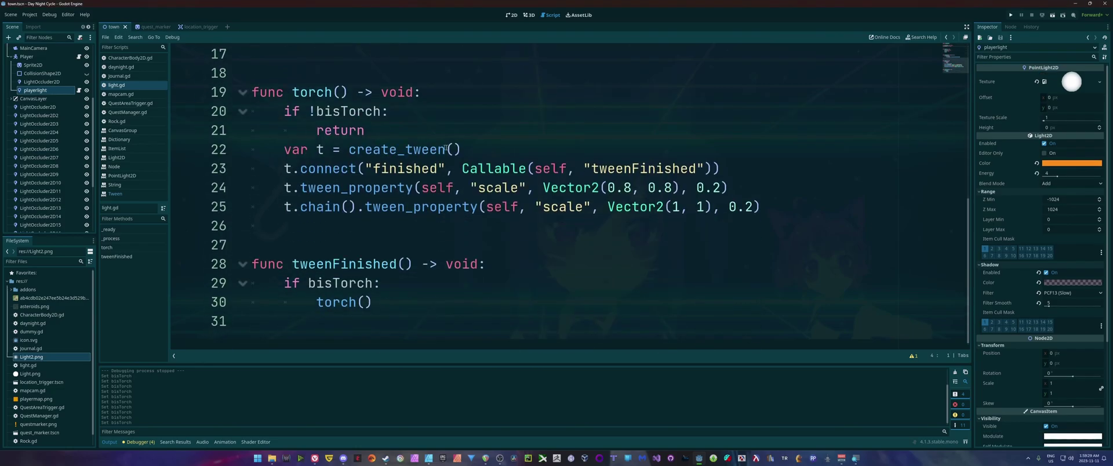
# Switch to the 2D view, run the town scene, and walk the player up, left, down and right
pyautogui.click(511, 15)
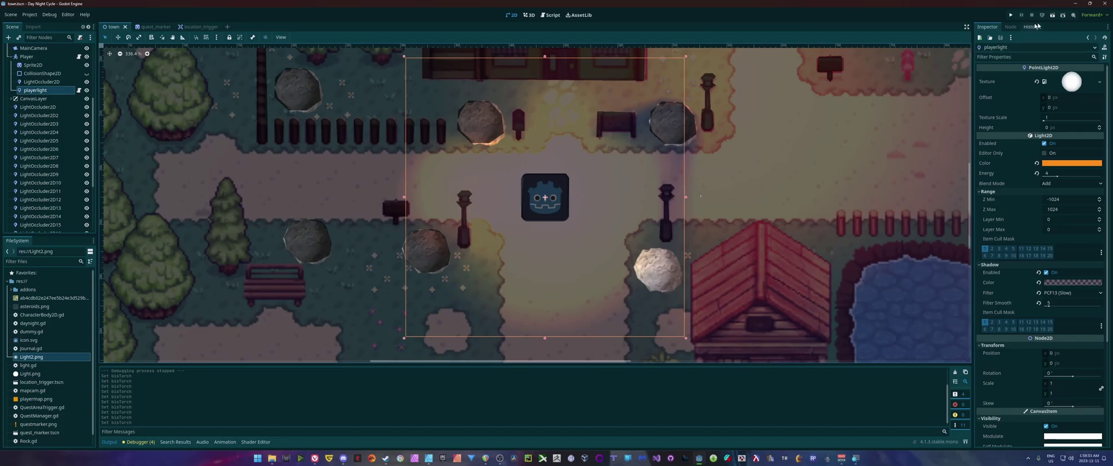
pyautogui.click(1053, 15)
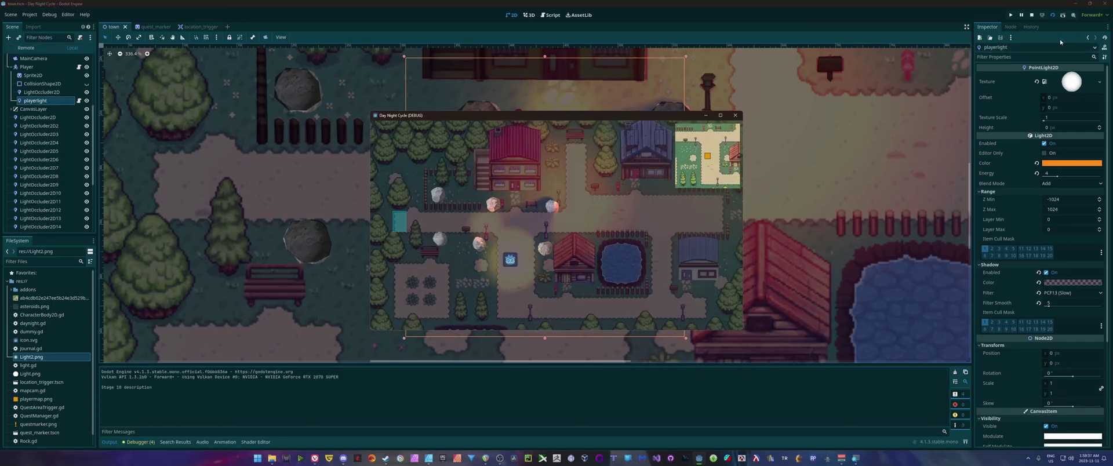
pyautogui.press('Up')
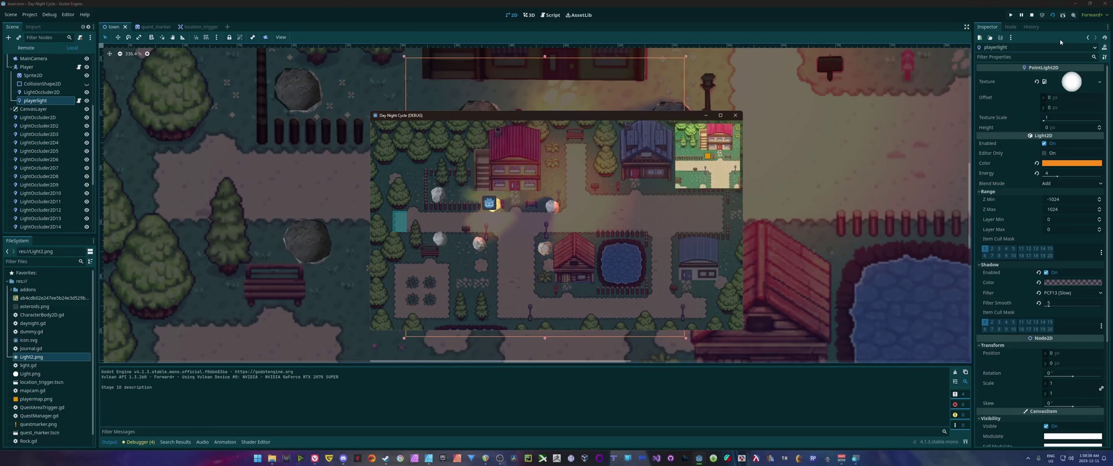
pyautogui.press('Left')
pyautogui.press('Down')
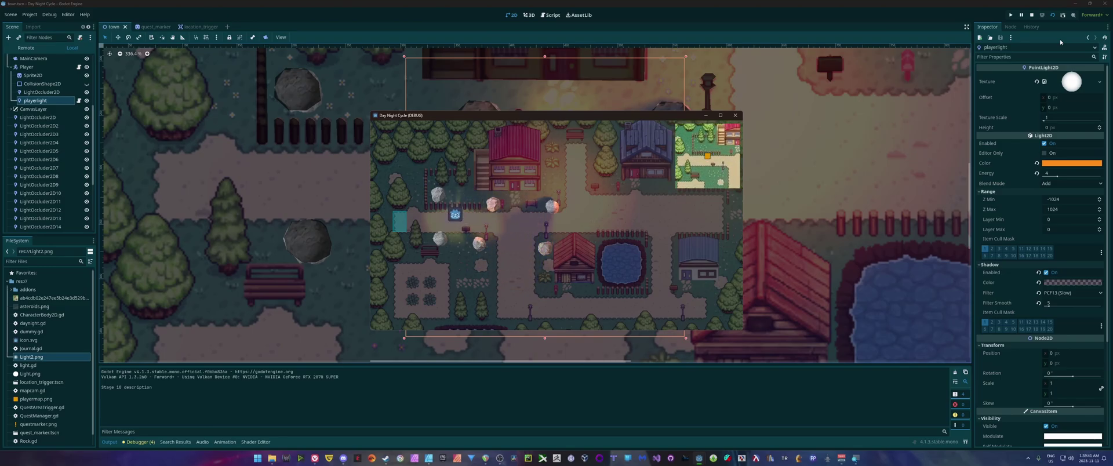
pyautogui.press('Left')
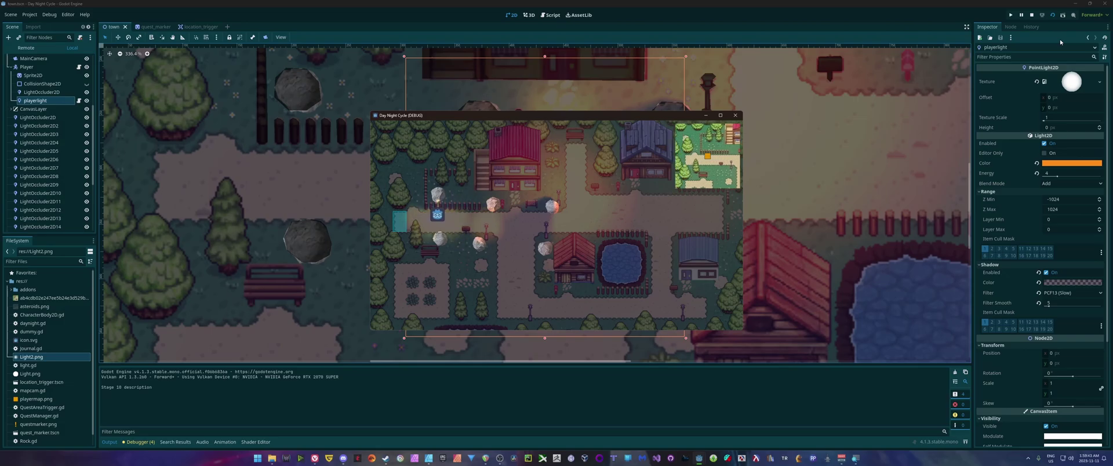
pyautogui.press('Right')
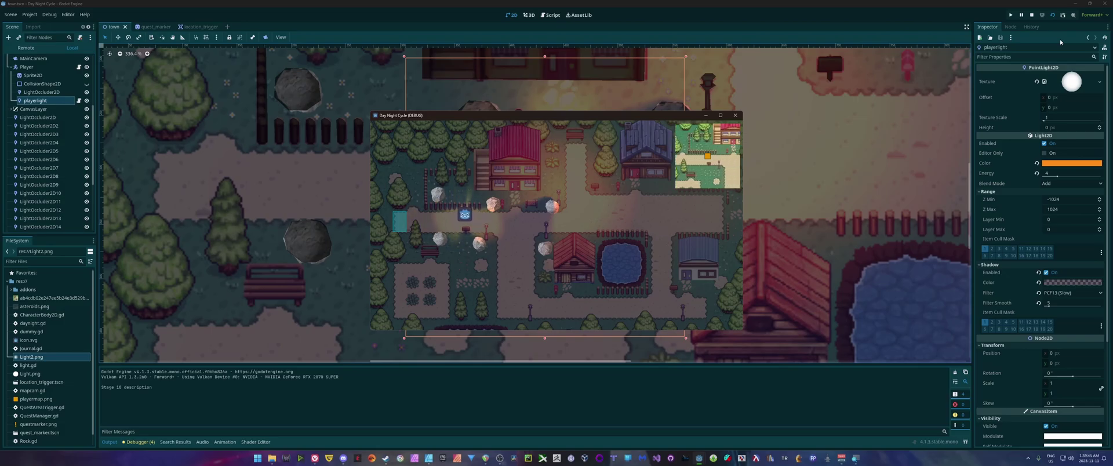